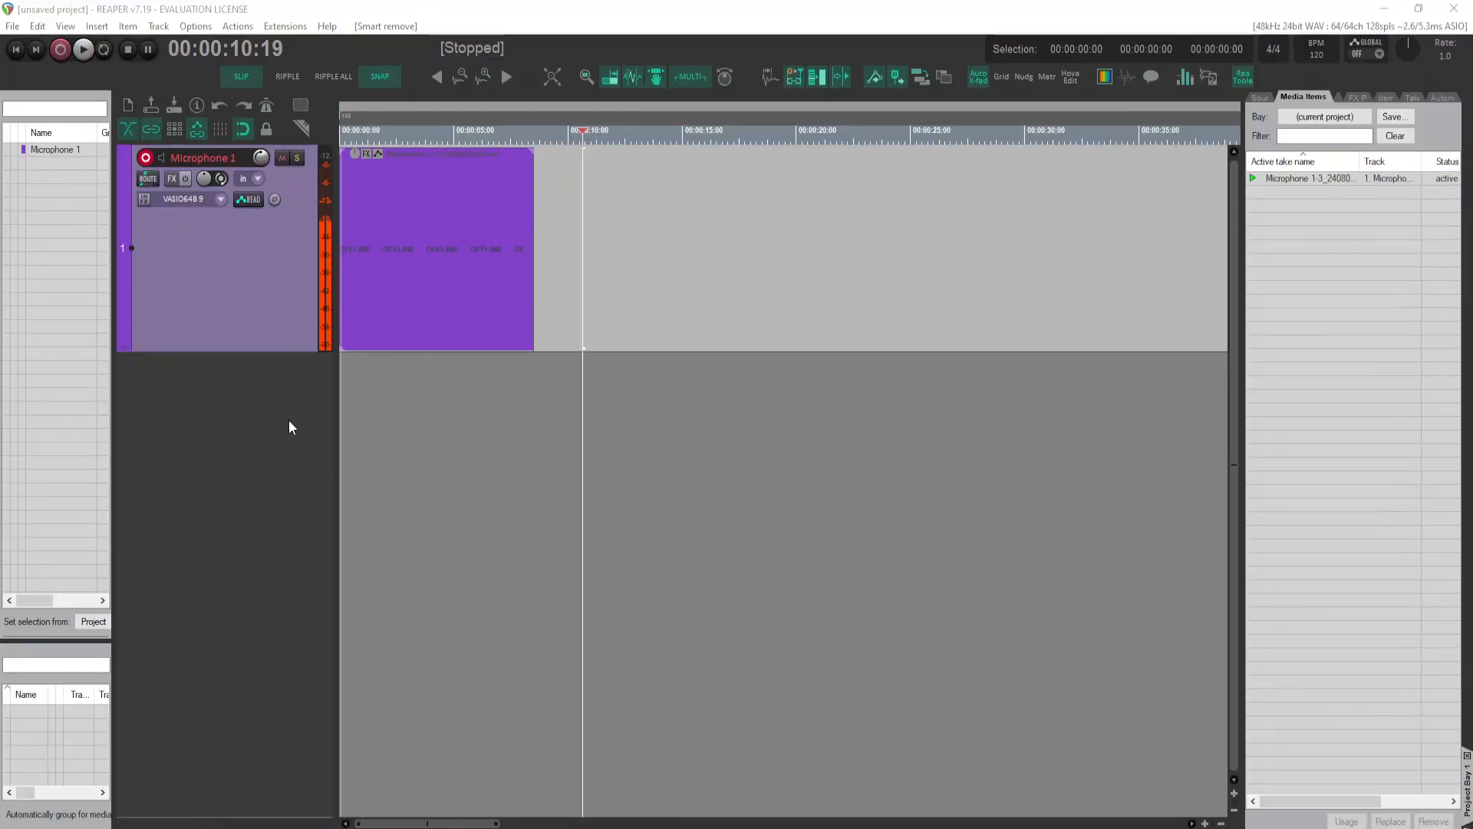
# Step: Review the metronome and pre-roll settings, including the pre-roll before recording option, and close the dialog
pyautogui.click(196, 26)
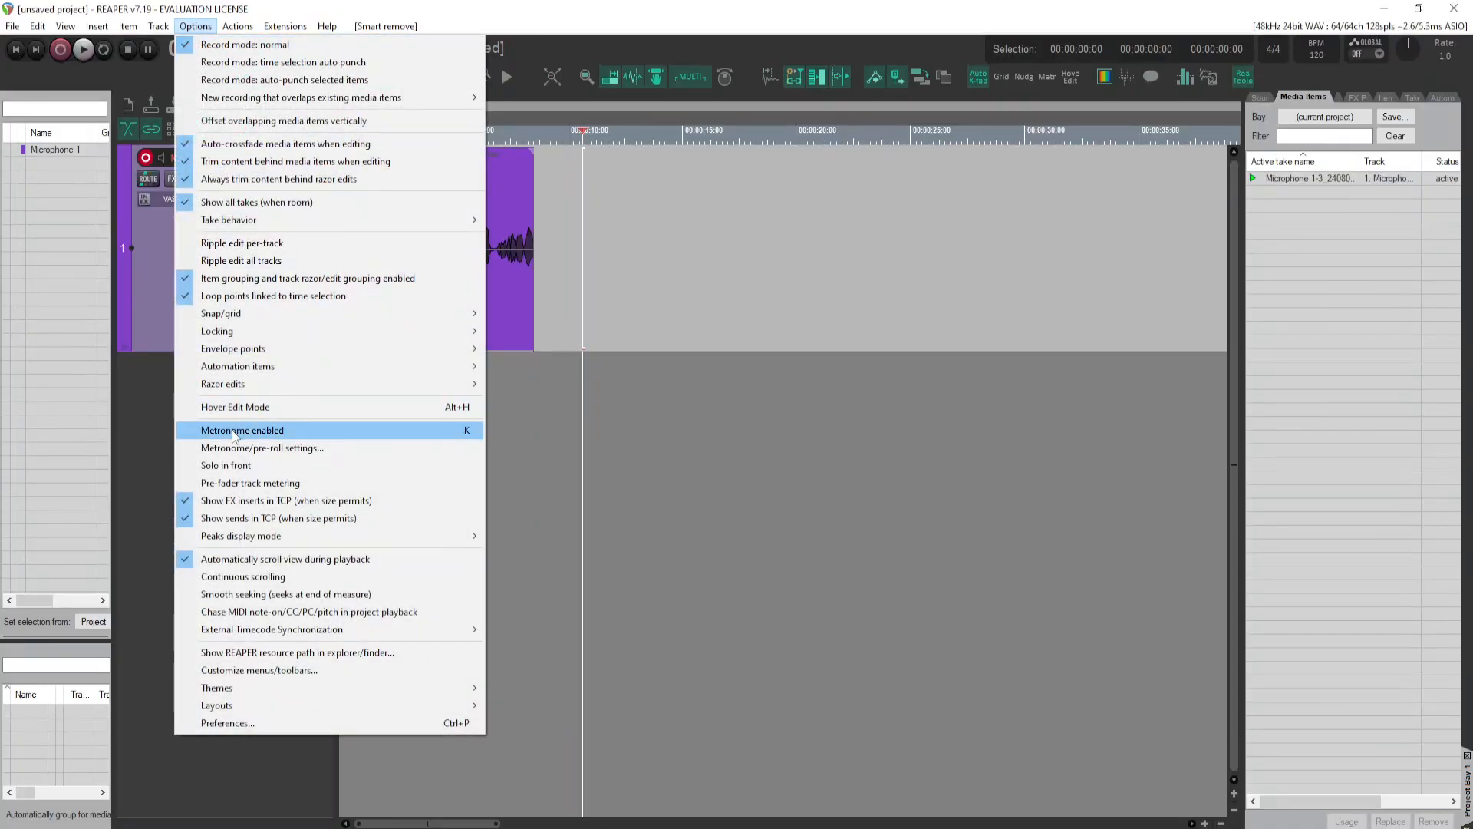
pyautogui.click(322, 449)
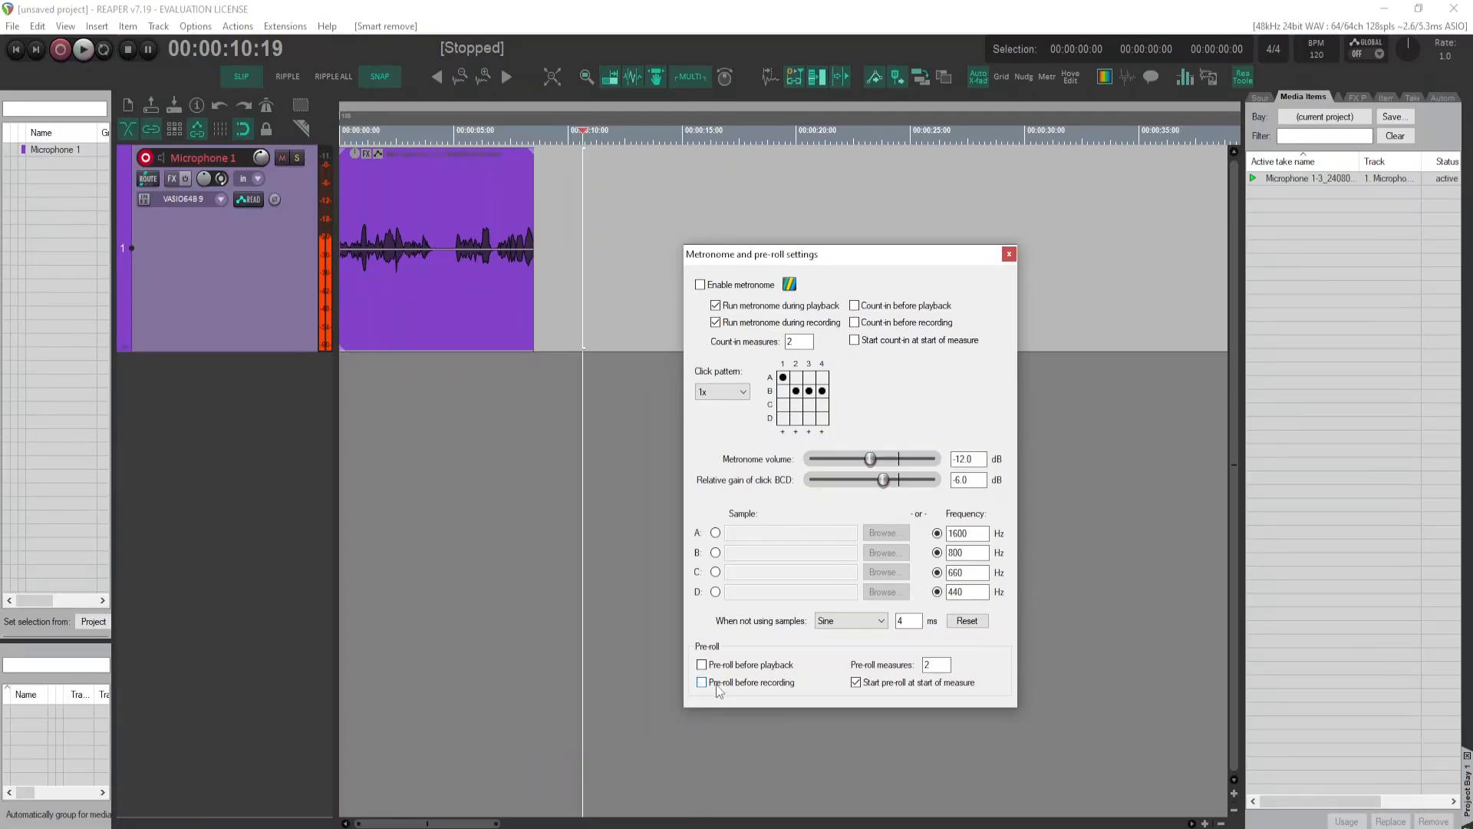
pyautogui.click(1009, 254)
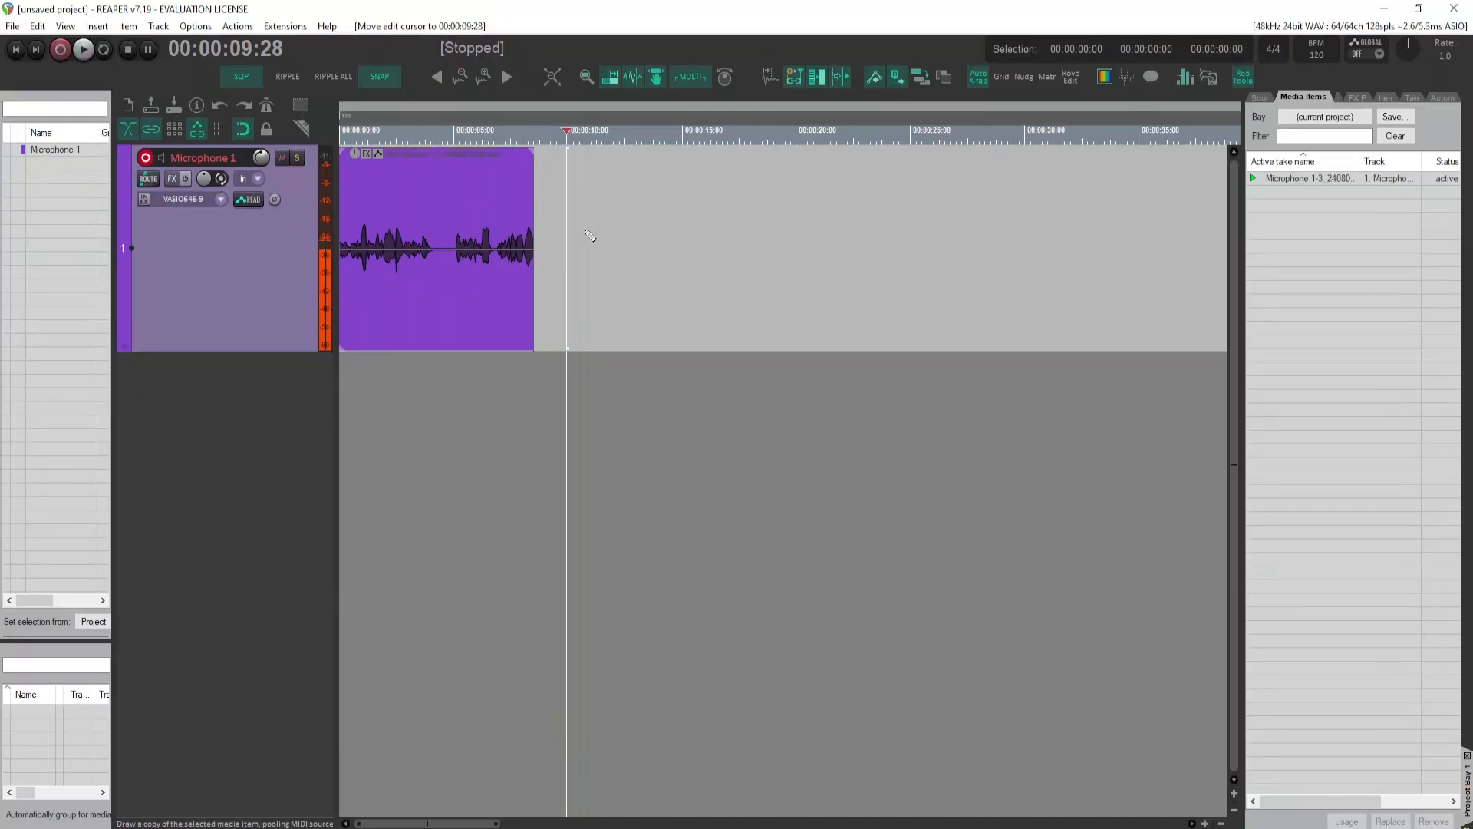
# Step: Record a second take of about 12 seconds on the Microphone 1 track from 00:00:09:28, and deselect the new item
pyautogui.hotkey('ctrl', 'r')
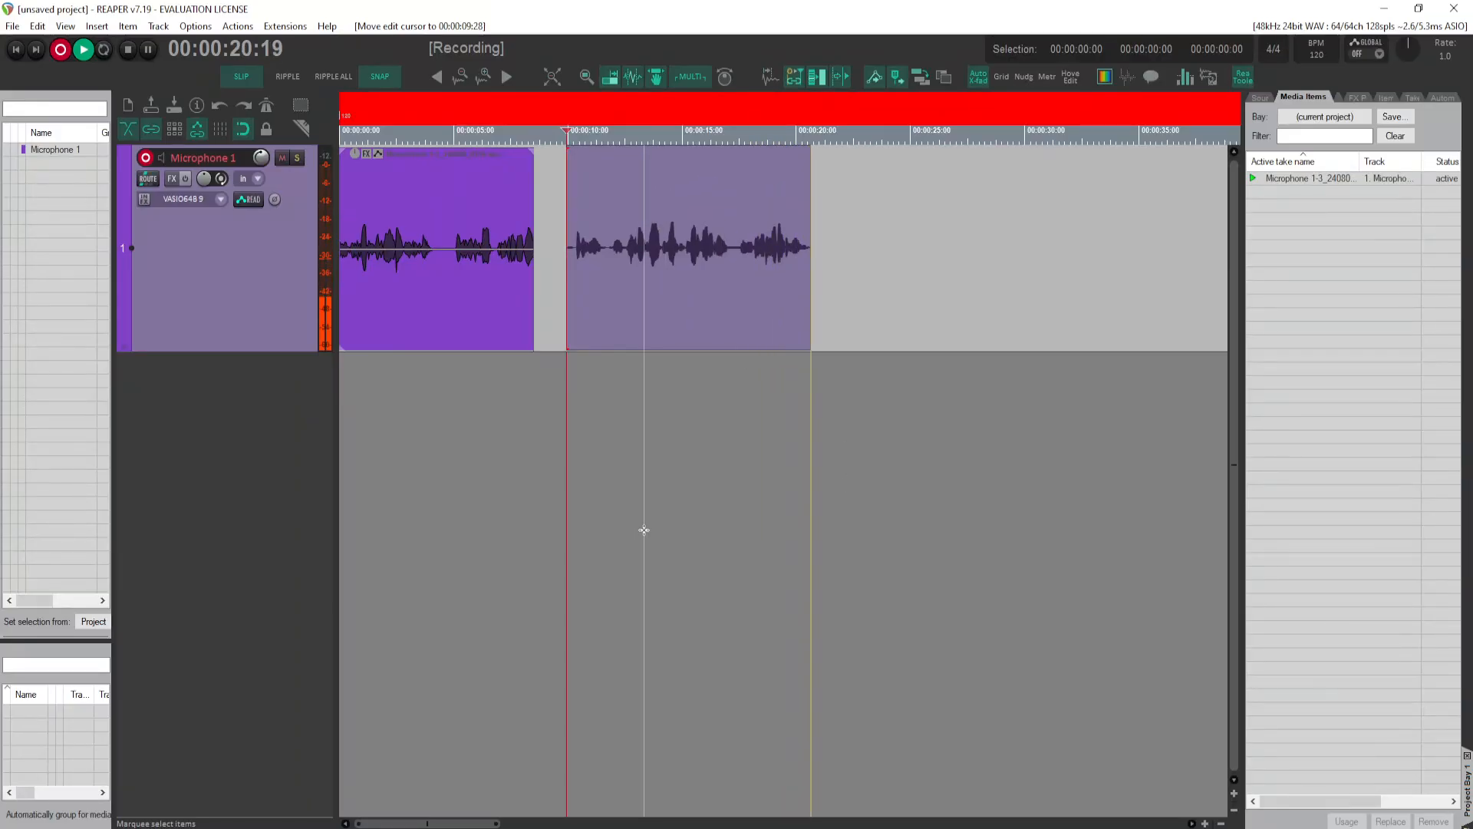
pyautogui.press('space')
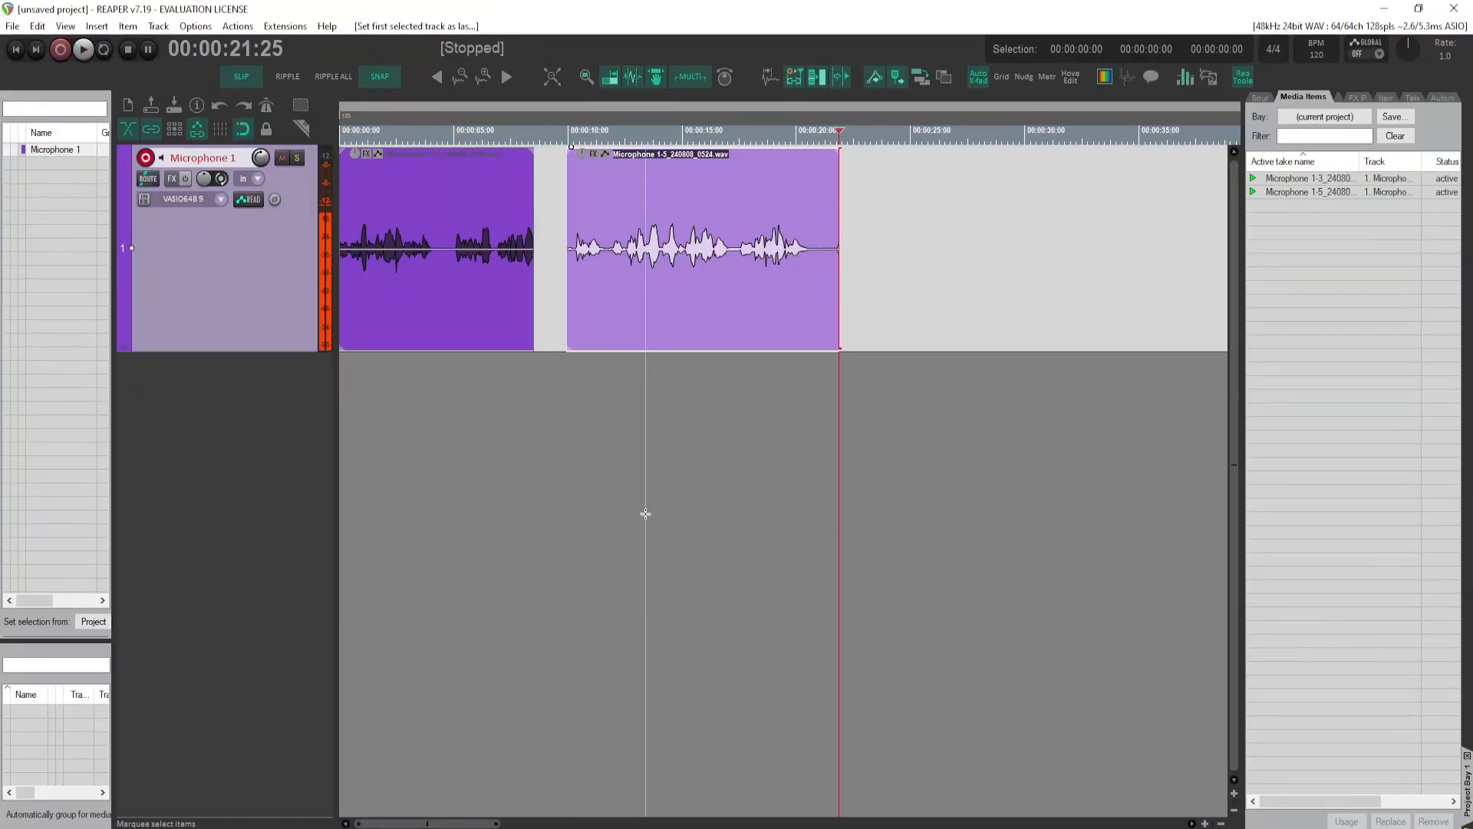
pyautogui.click(649, 498)
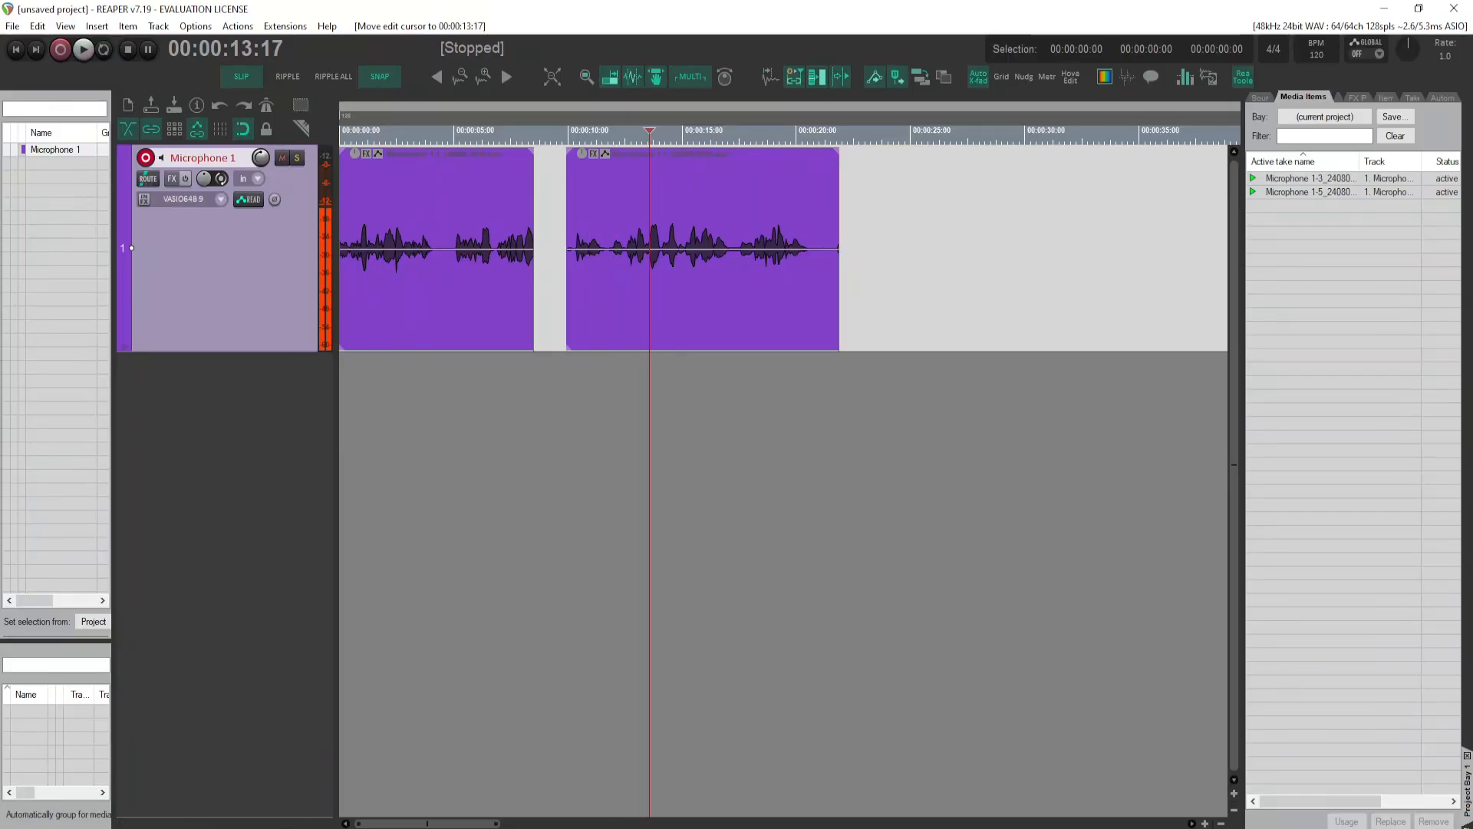
# Step: Apply the theme file ProTools Clone 2 (1).ReaperThemeZIP from the Downloads folder to REAPER and minimize the folder window
pyautogui.click(608, 786)
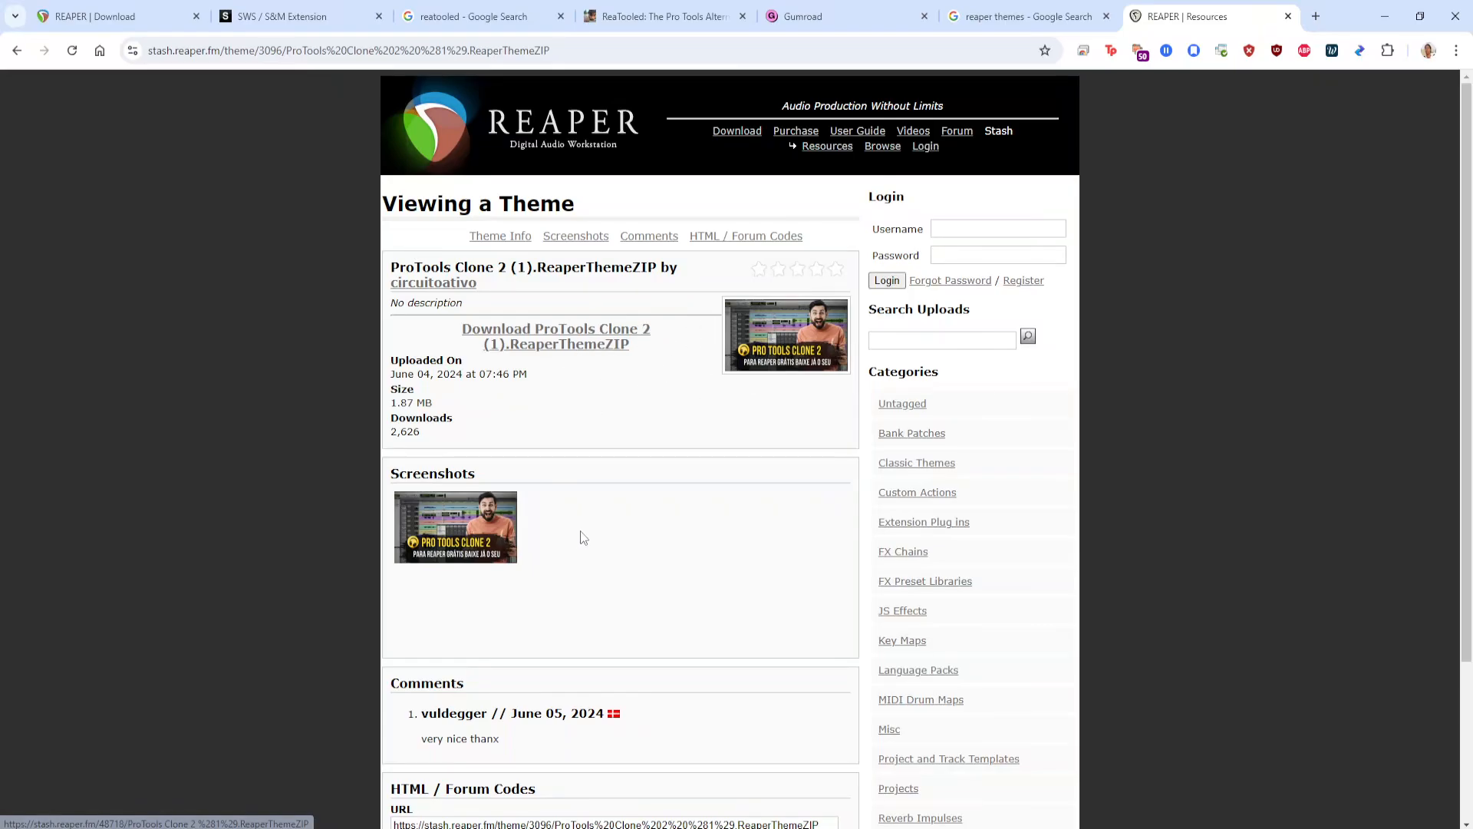
pyautogui.click(1384, 16)
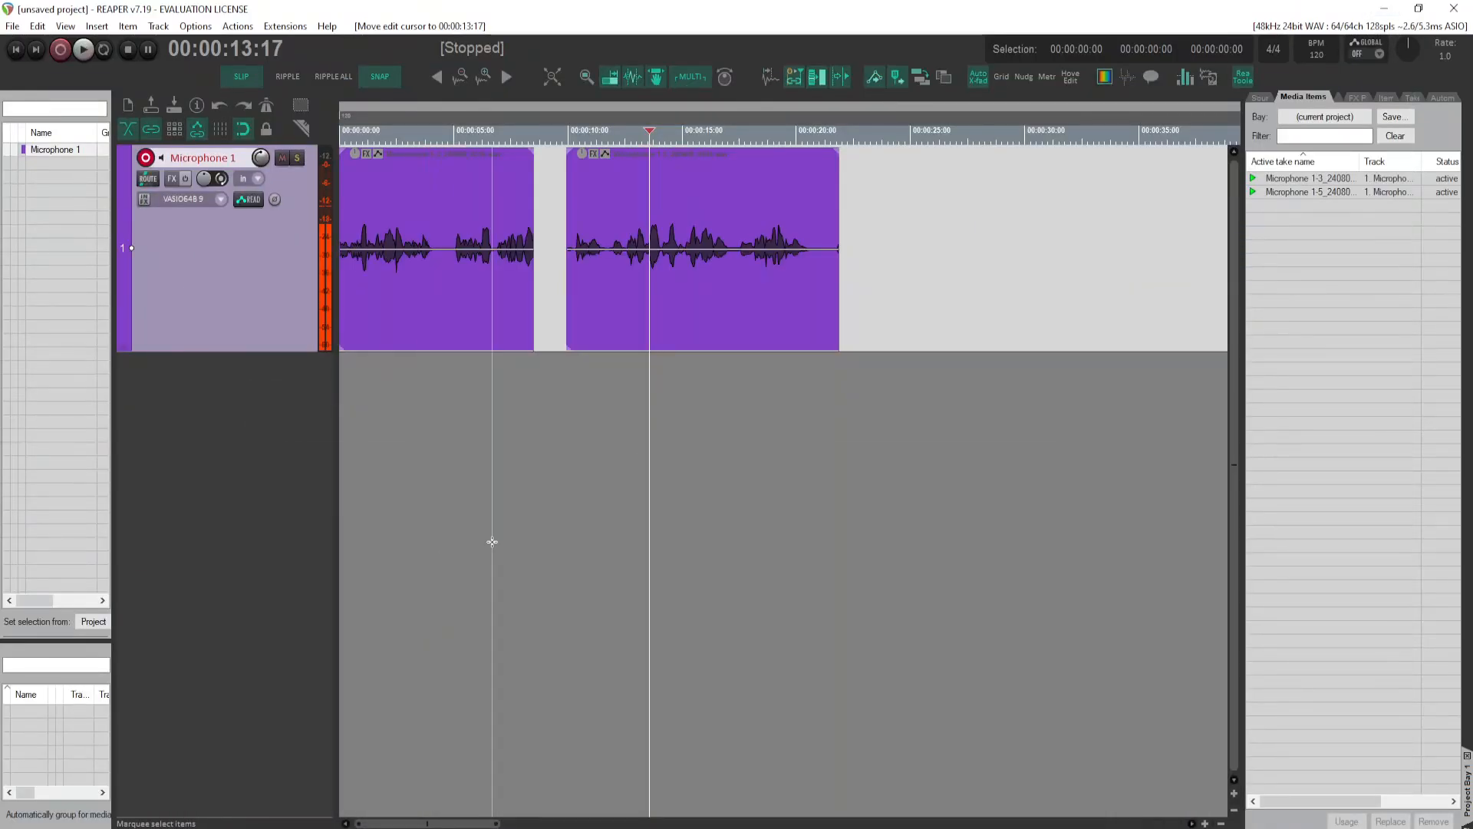
pyautogui.hotkey('alt', 'Tab')
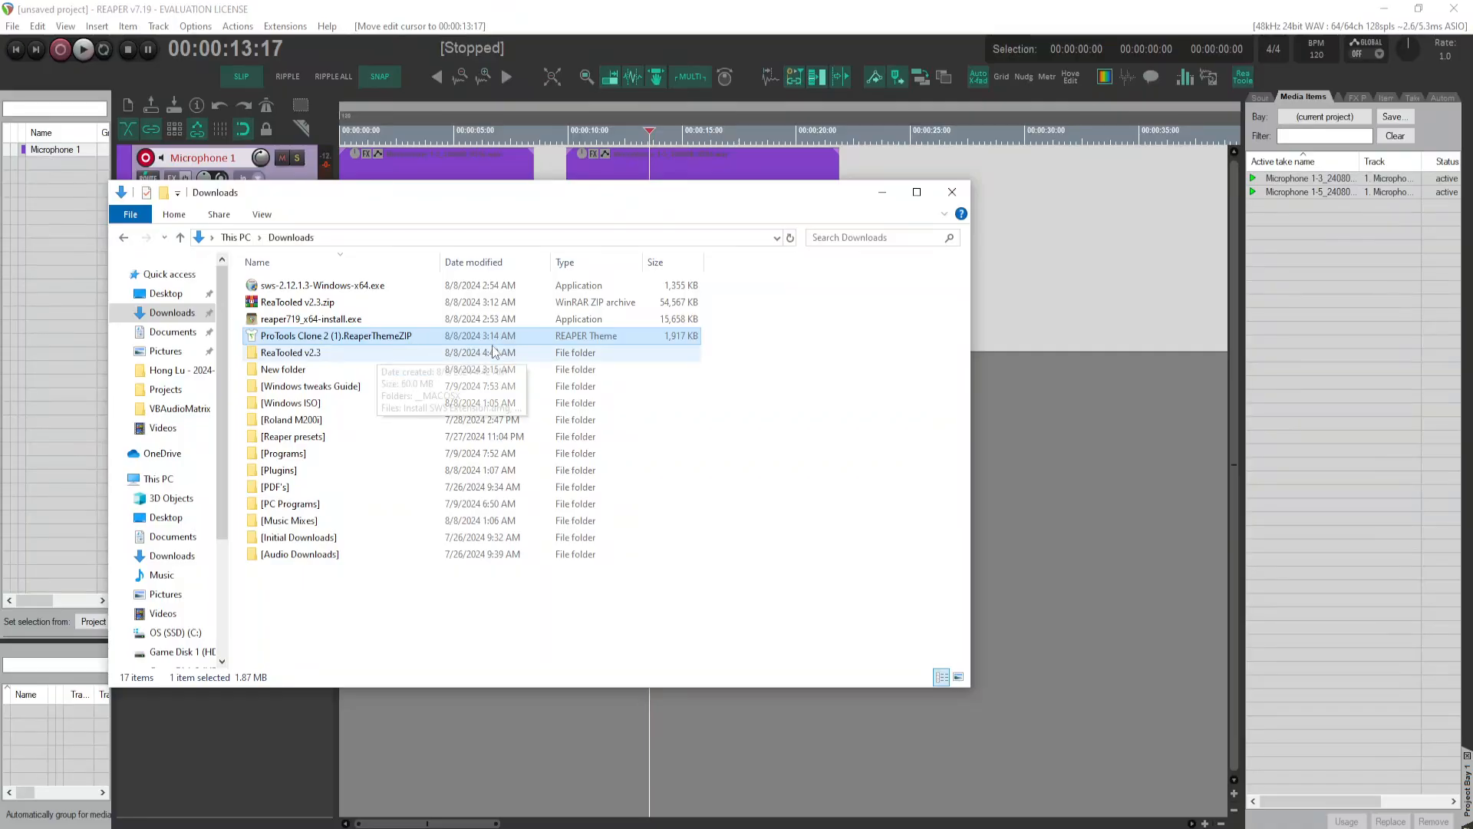
pyautogui.moveTo(384, 341)
pyautogui.mouseDown()
pyautogui.moveTo(516, 344)
pyautogui.moveTo(942, 201)
pyautogui.moveTo(1065, 29)
pyautogui.mouseUp()
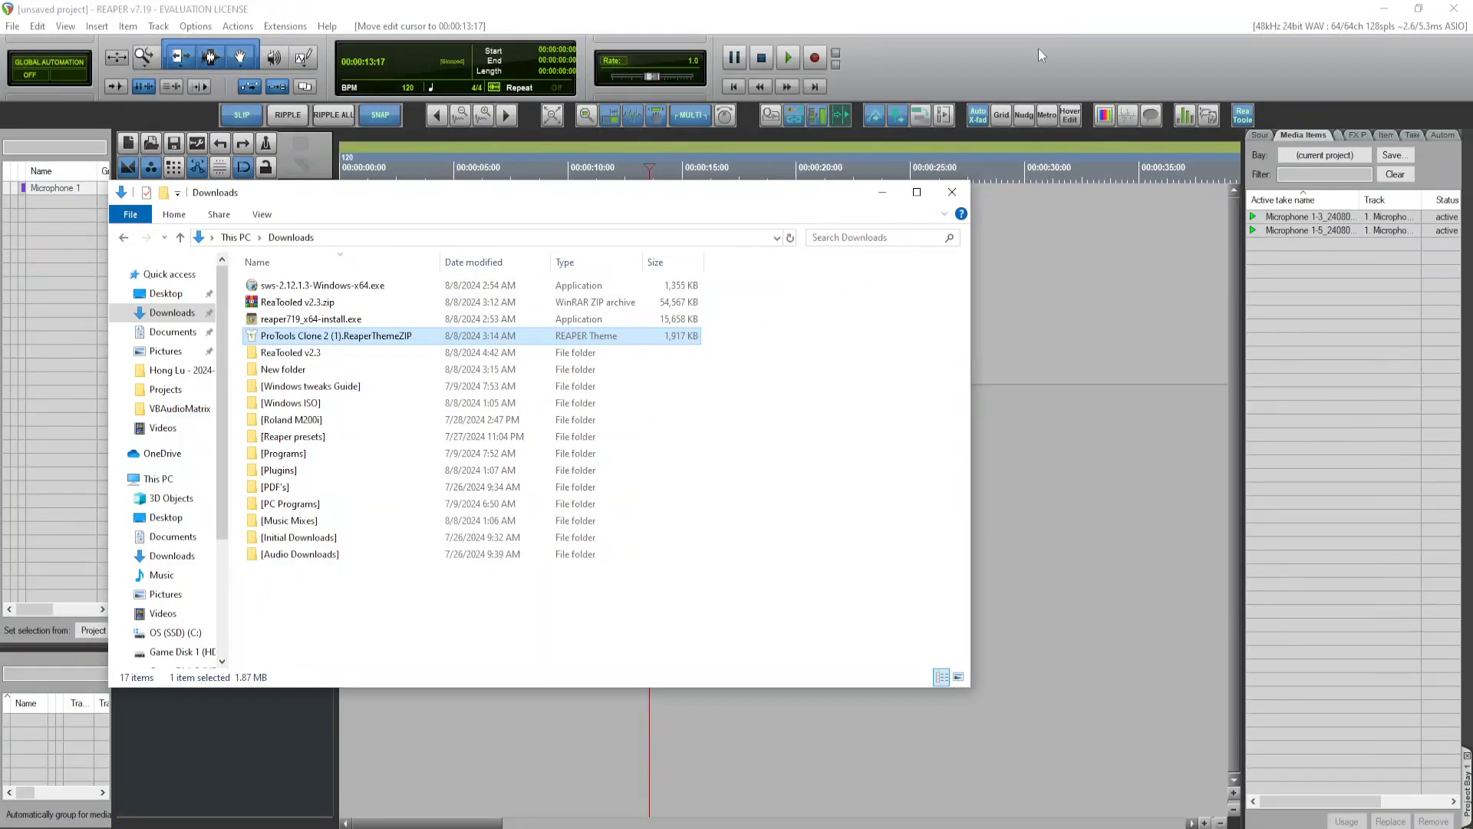
pyautogui.click(895, 195)
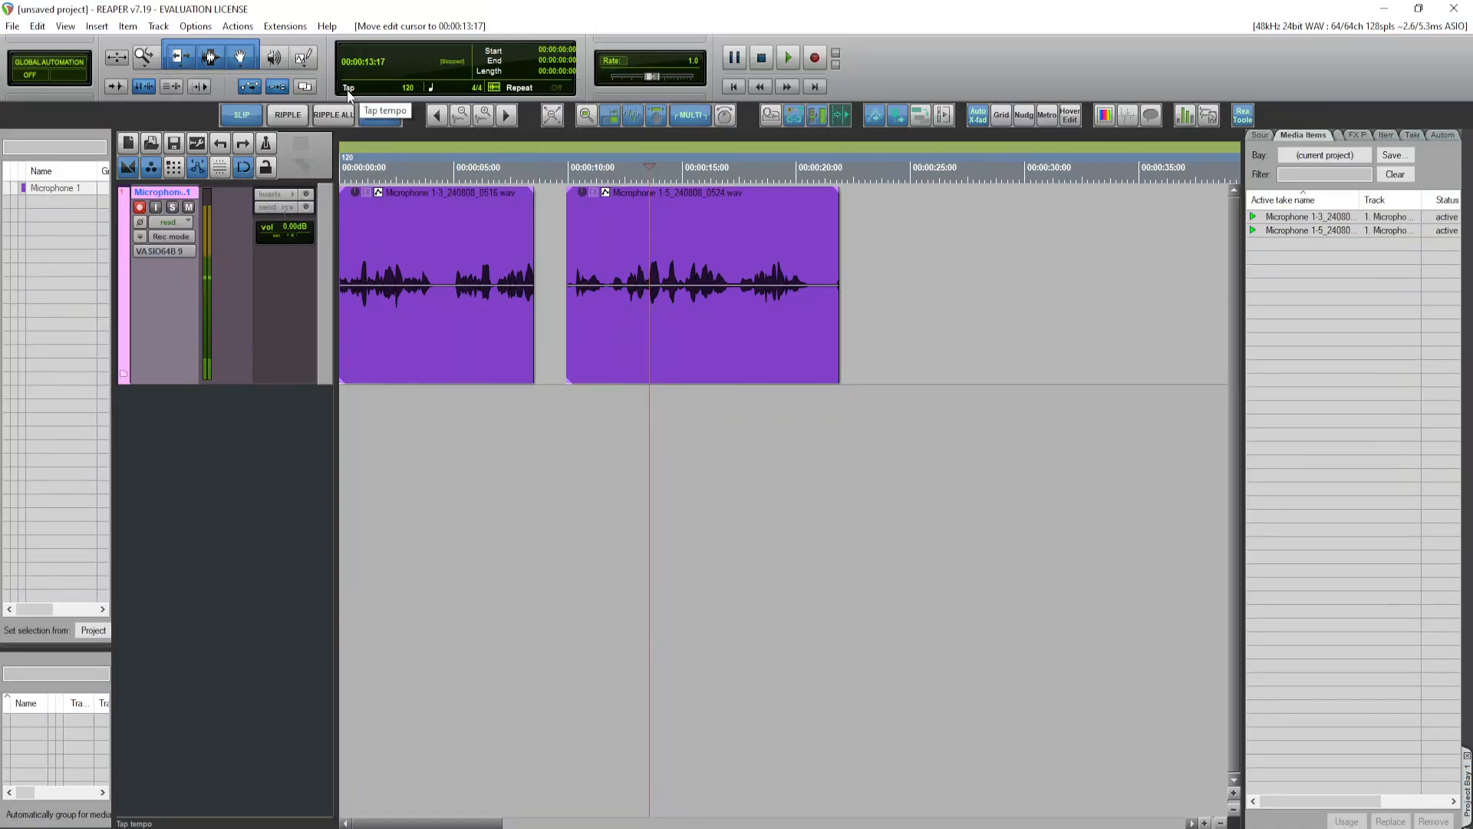
# Step: Insert a 120 BPM tempo and 4/4 time signature marker at the edit cursor, 00:00:13:17
pyautogui.click(409, 89)
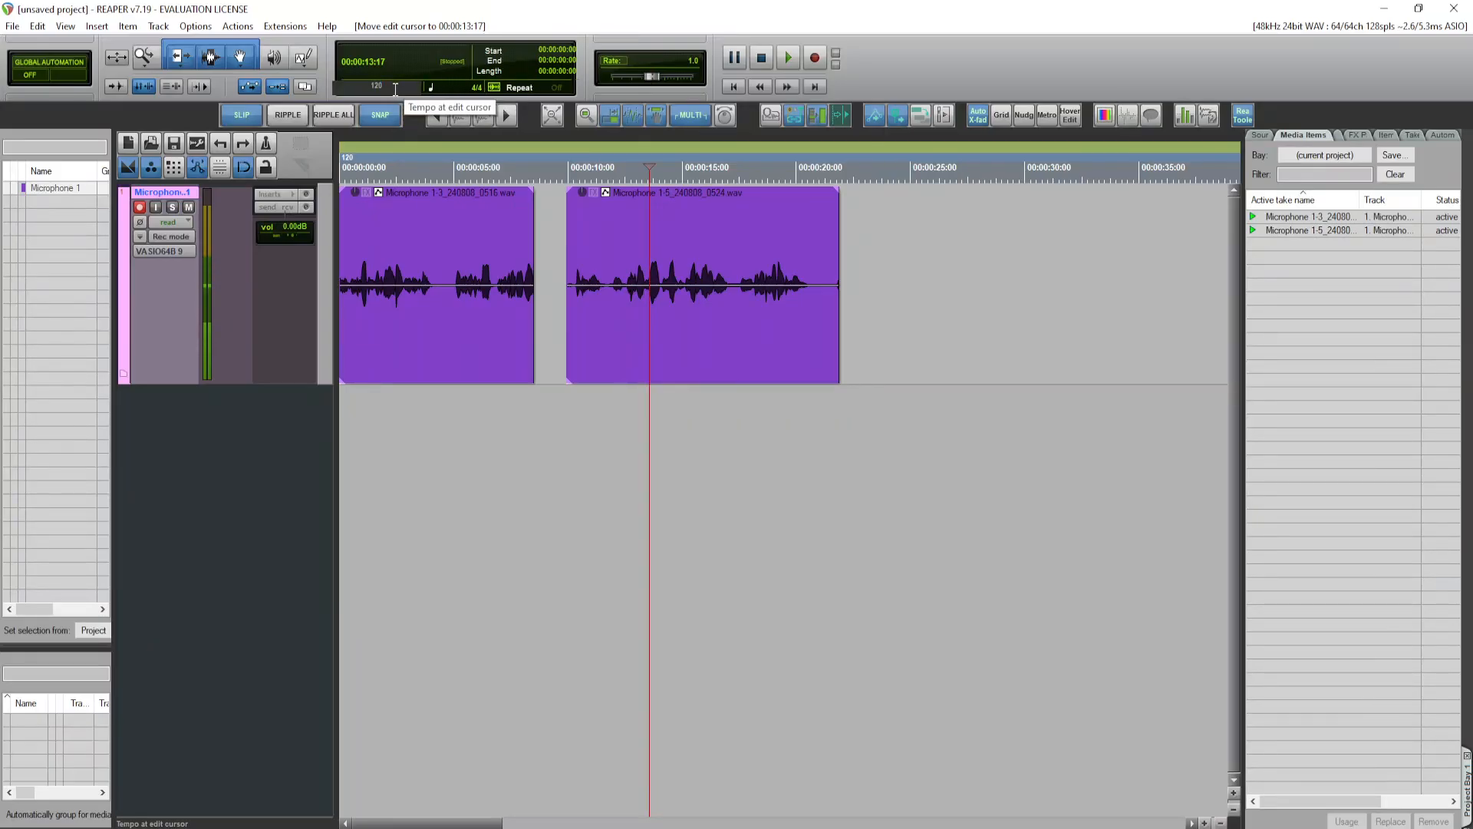
pyautogui.press('Return')
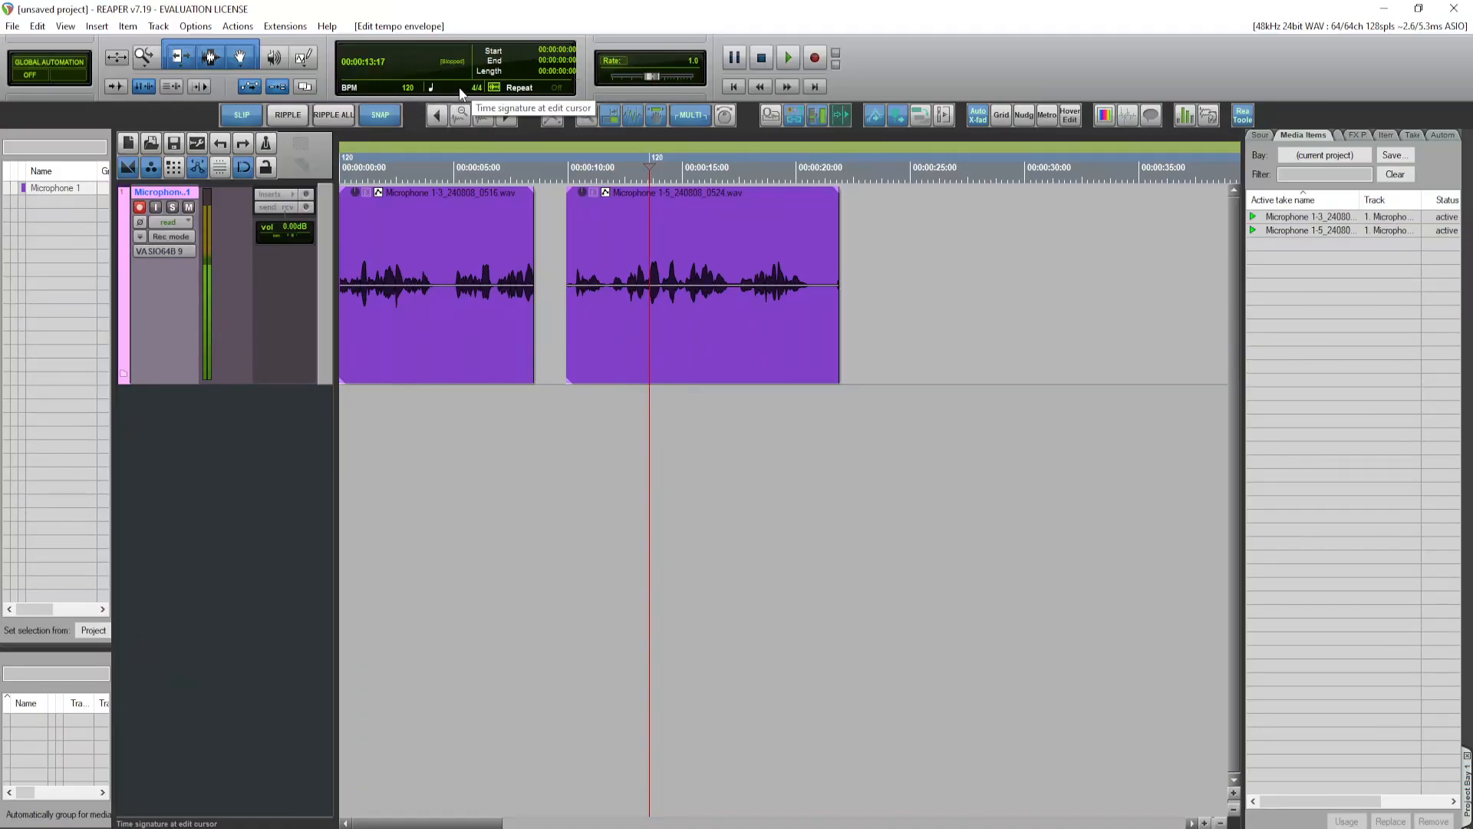
pyautogui.doubleClick(461, 89)
pyautogui.press('Return')
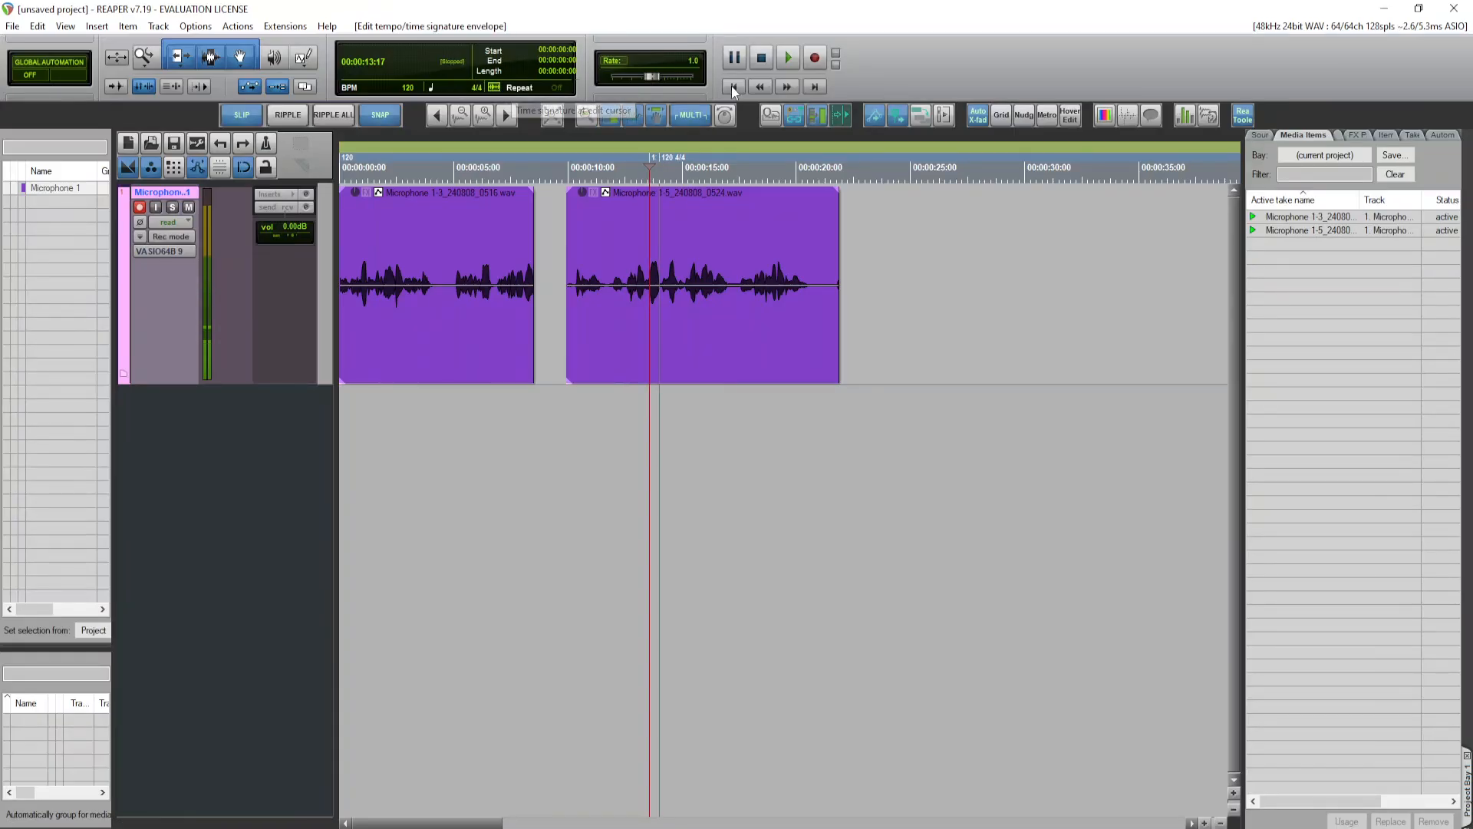
# Step: Record a third take of about 4 seconds on the Microphone 1 track from 00:00:23:17, and place the edit cursor at 00:00:29:23
pyautogui.click(878, 277)
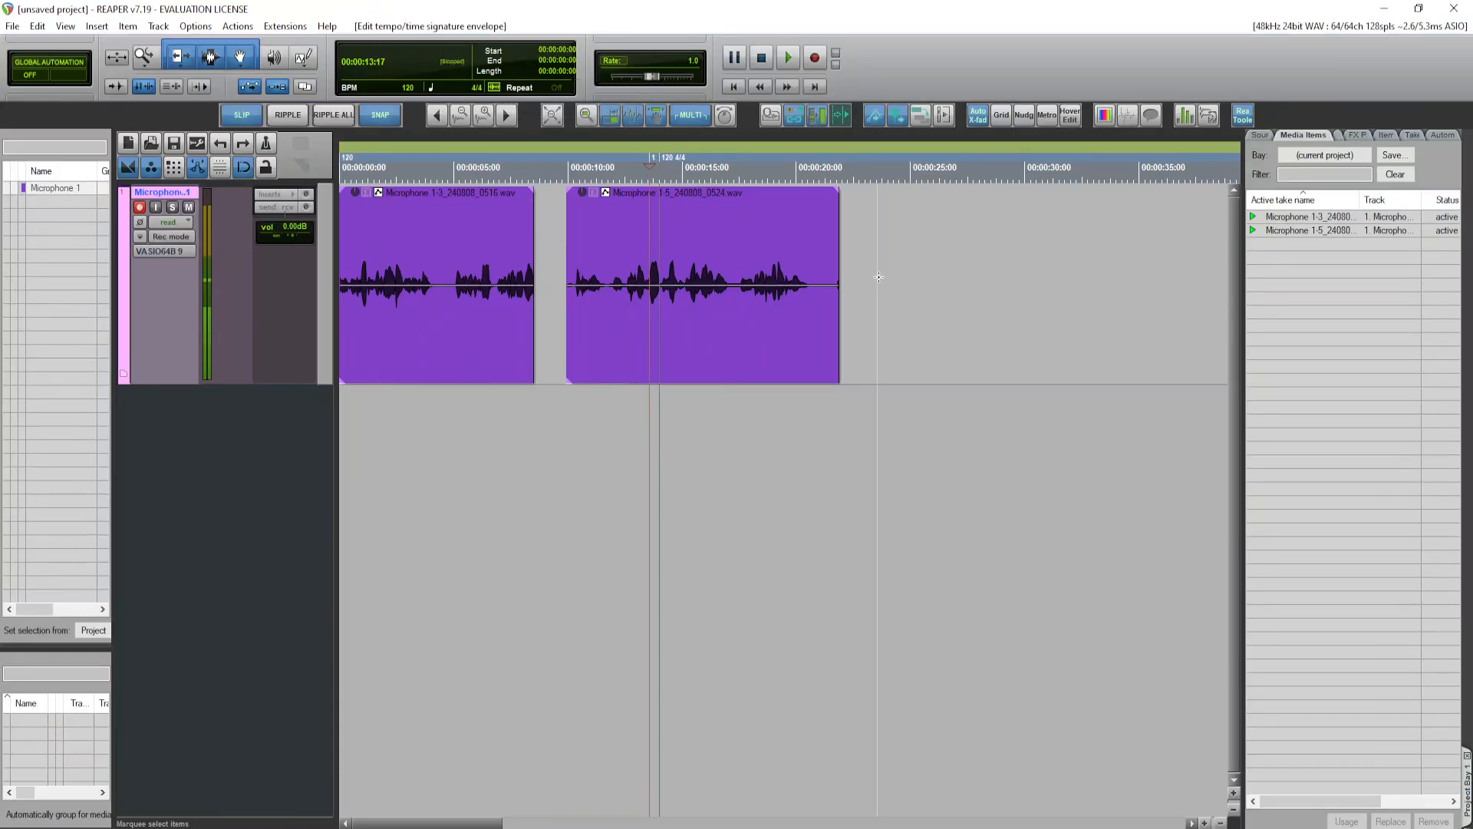
pyautogui.click(815, 57)
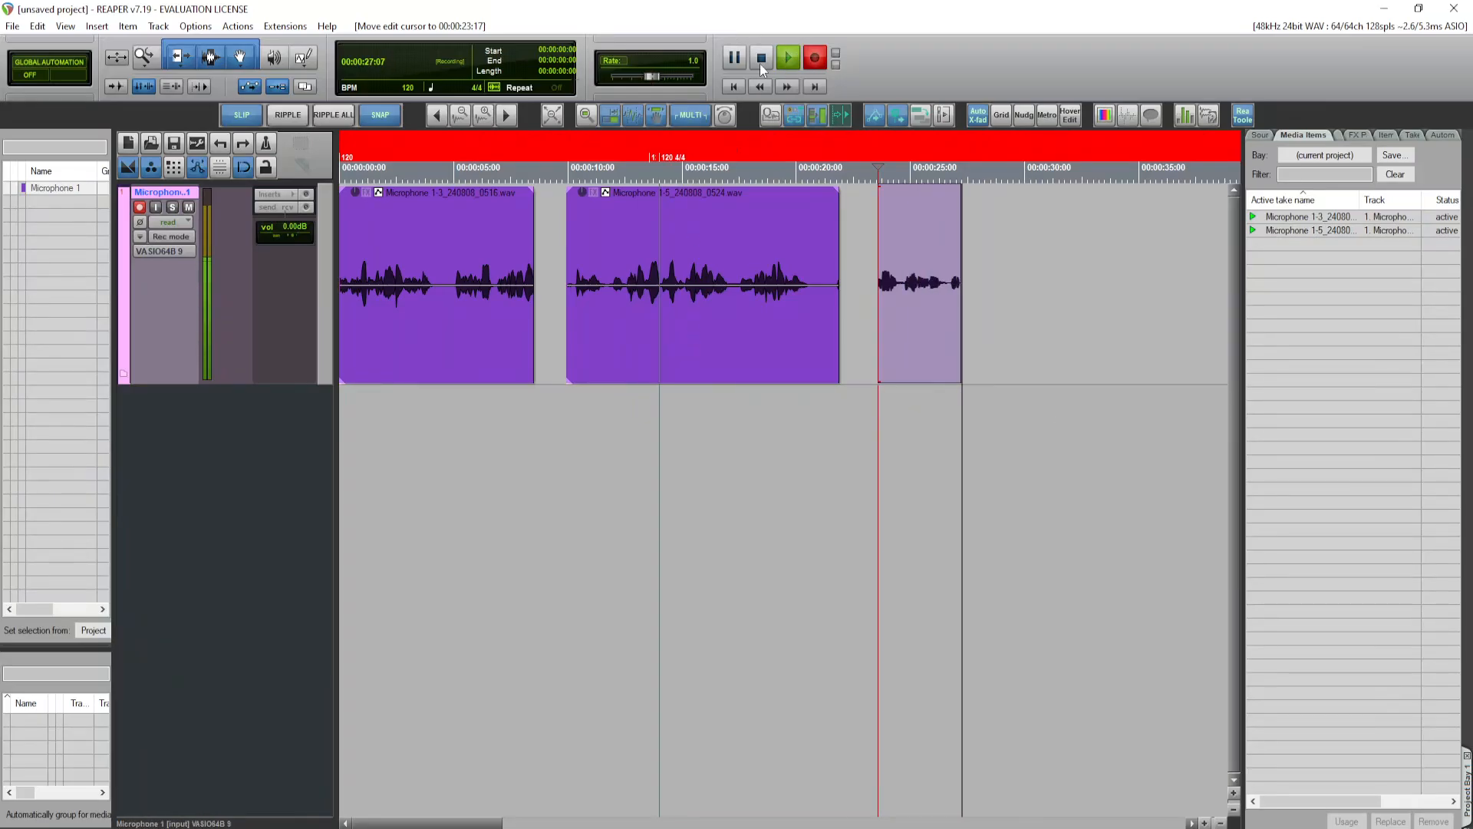
pyautogui.click(761, 57)
pyautogui.click(1007, 529)
pyautogui.click(974, 399)
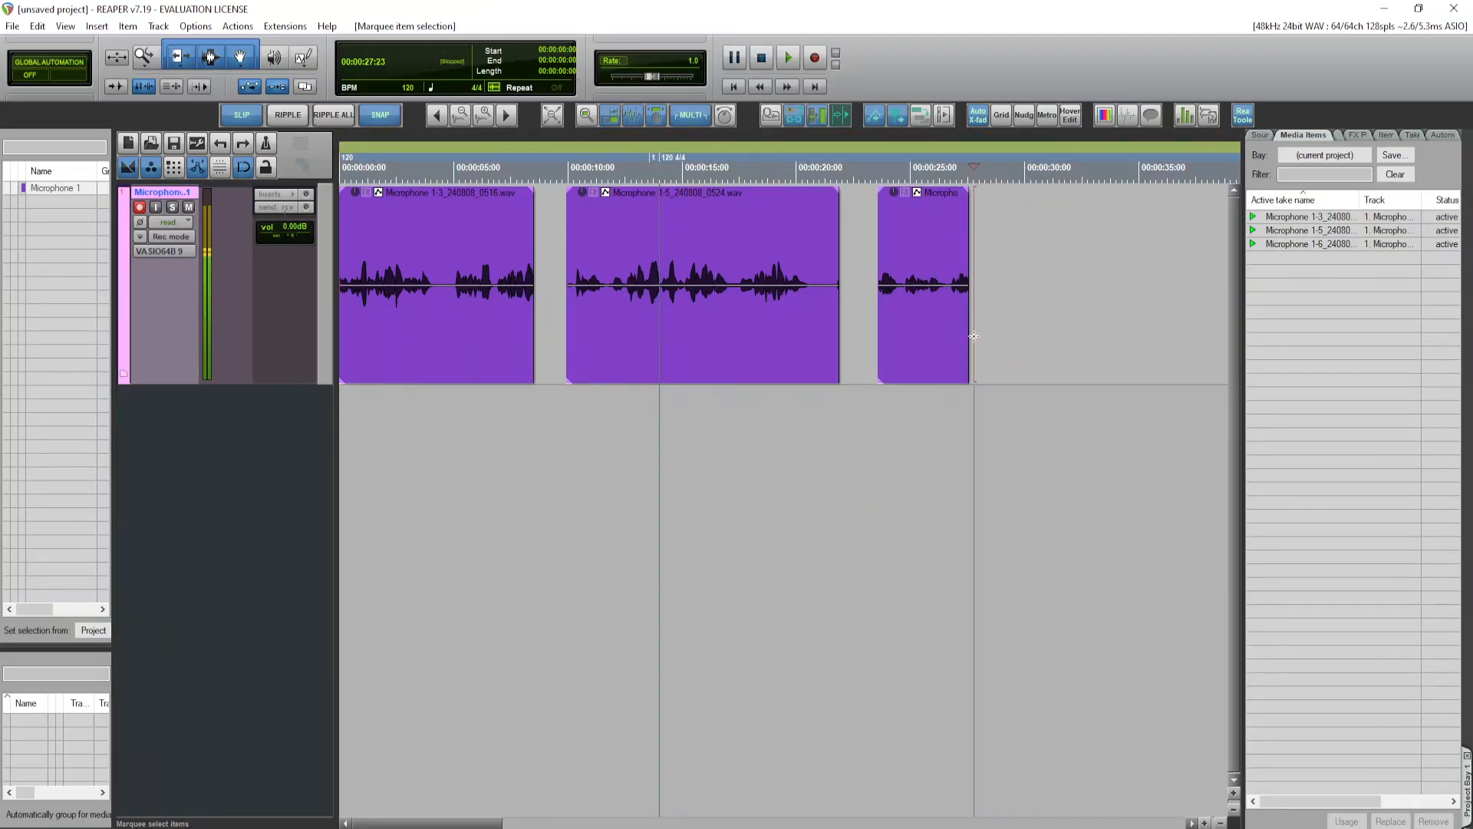
pyautogui.click(913, 460)
pyautogui.click(1023, 445)
pyautogui.click(1010, 491)
pyautogui.click(1021, 537)
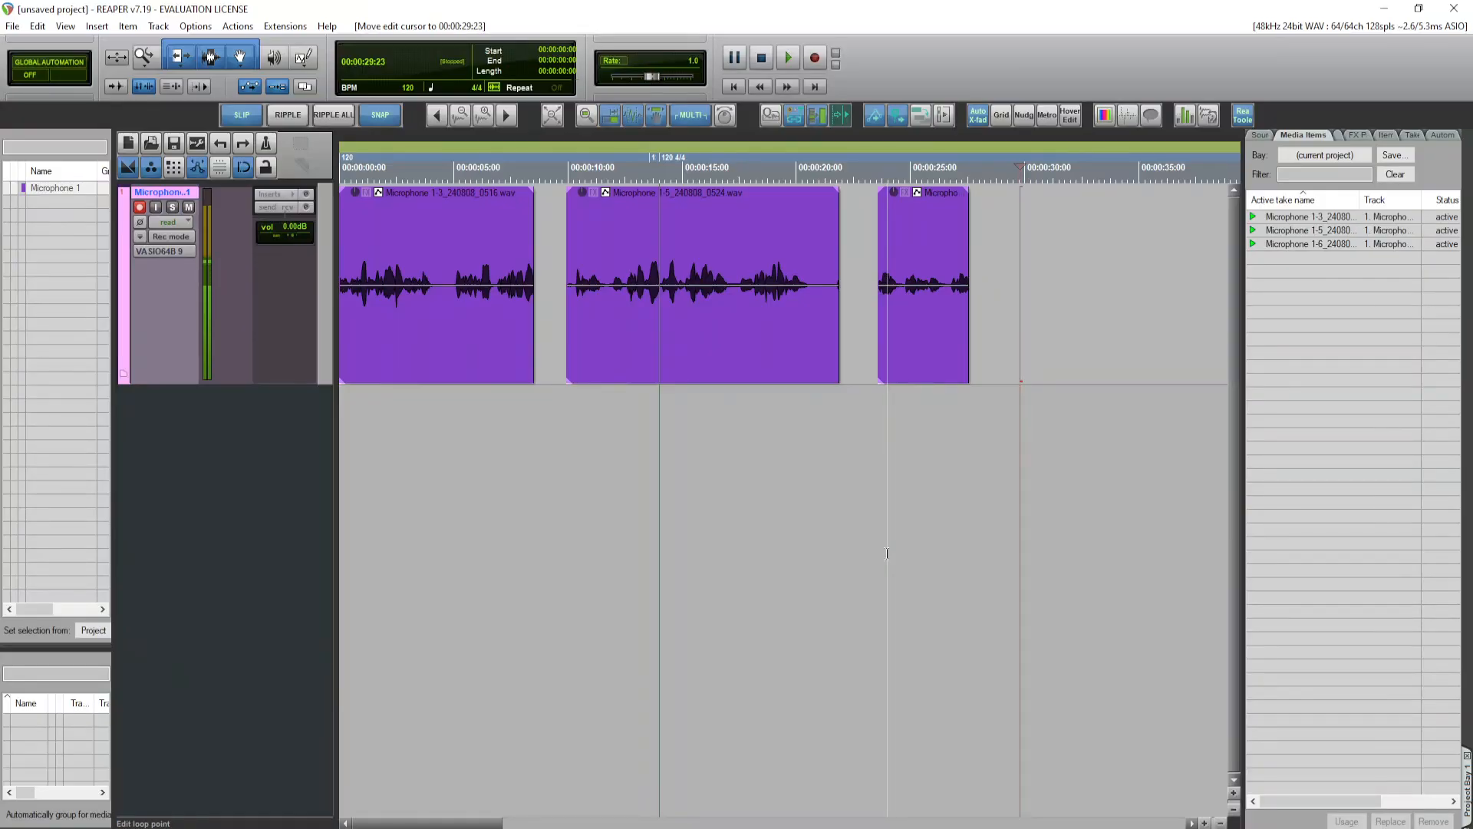
# Step: Show the mixer, make its window taller to examine the channel and master strips, and close it
pyautogui.hotkey('ctrl', 'm')
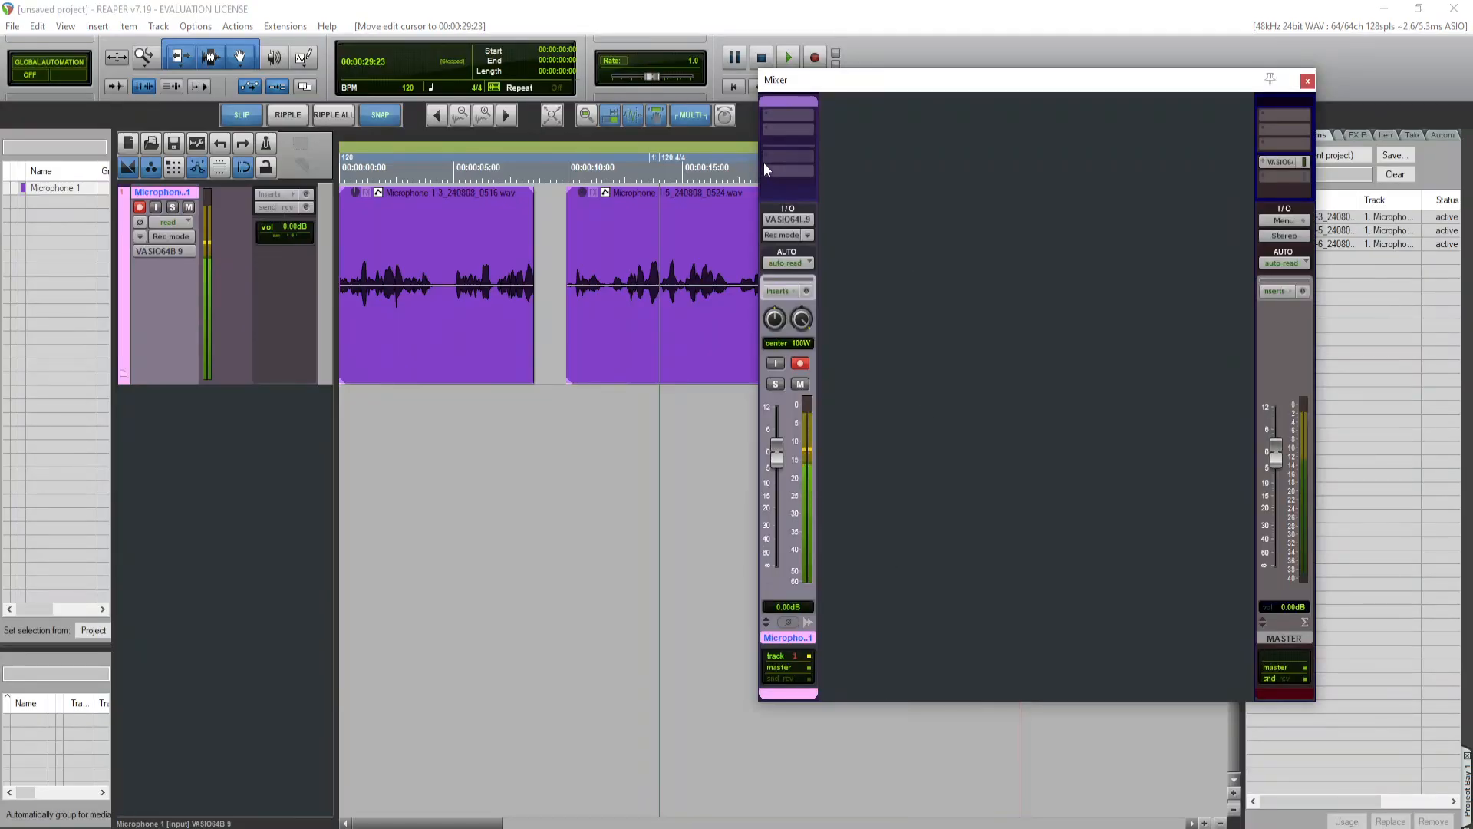
pyautogui.moveTo(897, 700); pyautogui.dragTo(913, 801)
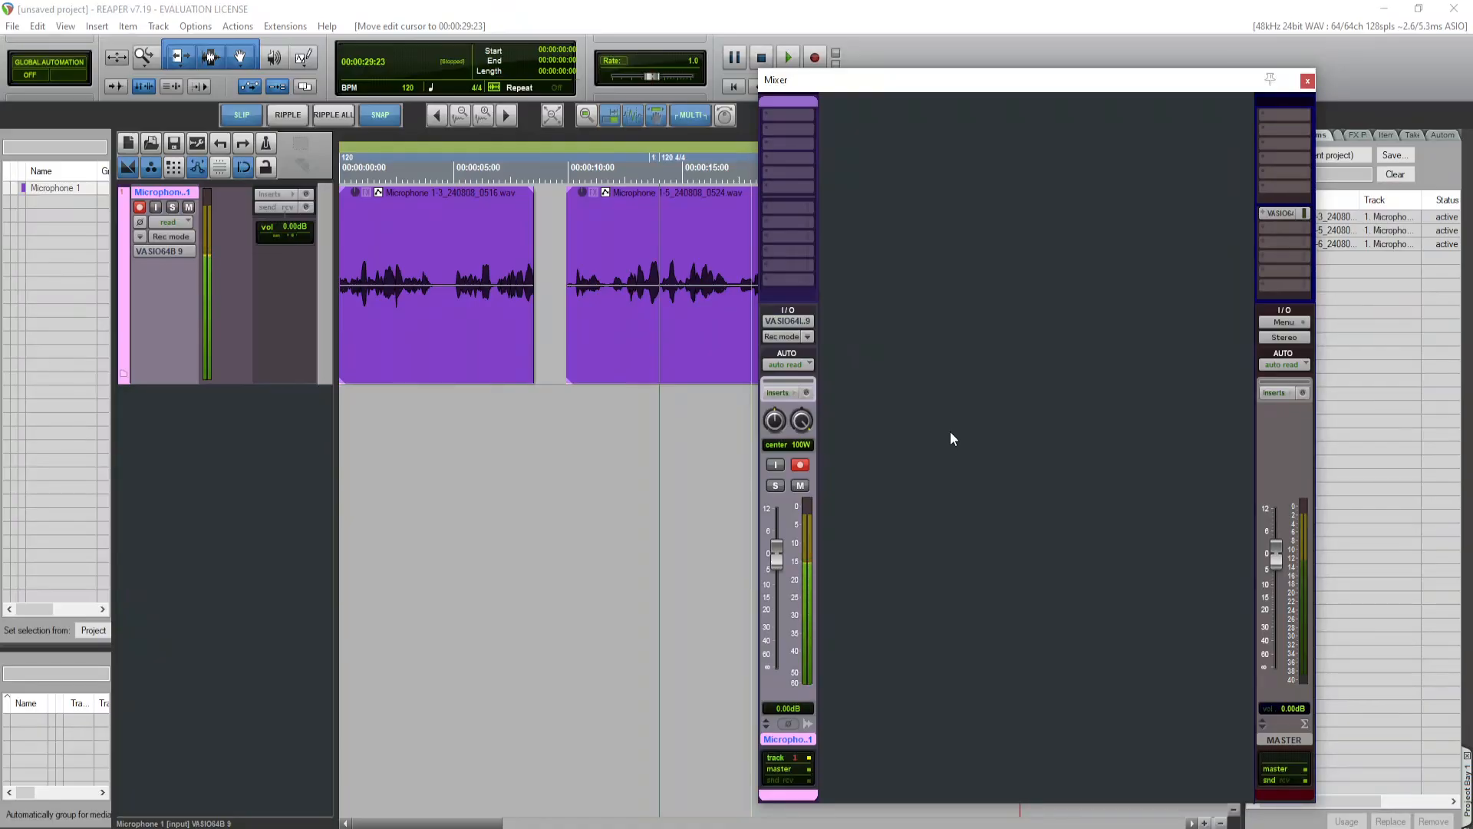
pyautogui.click(1308, 80)
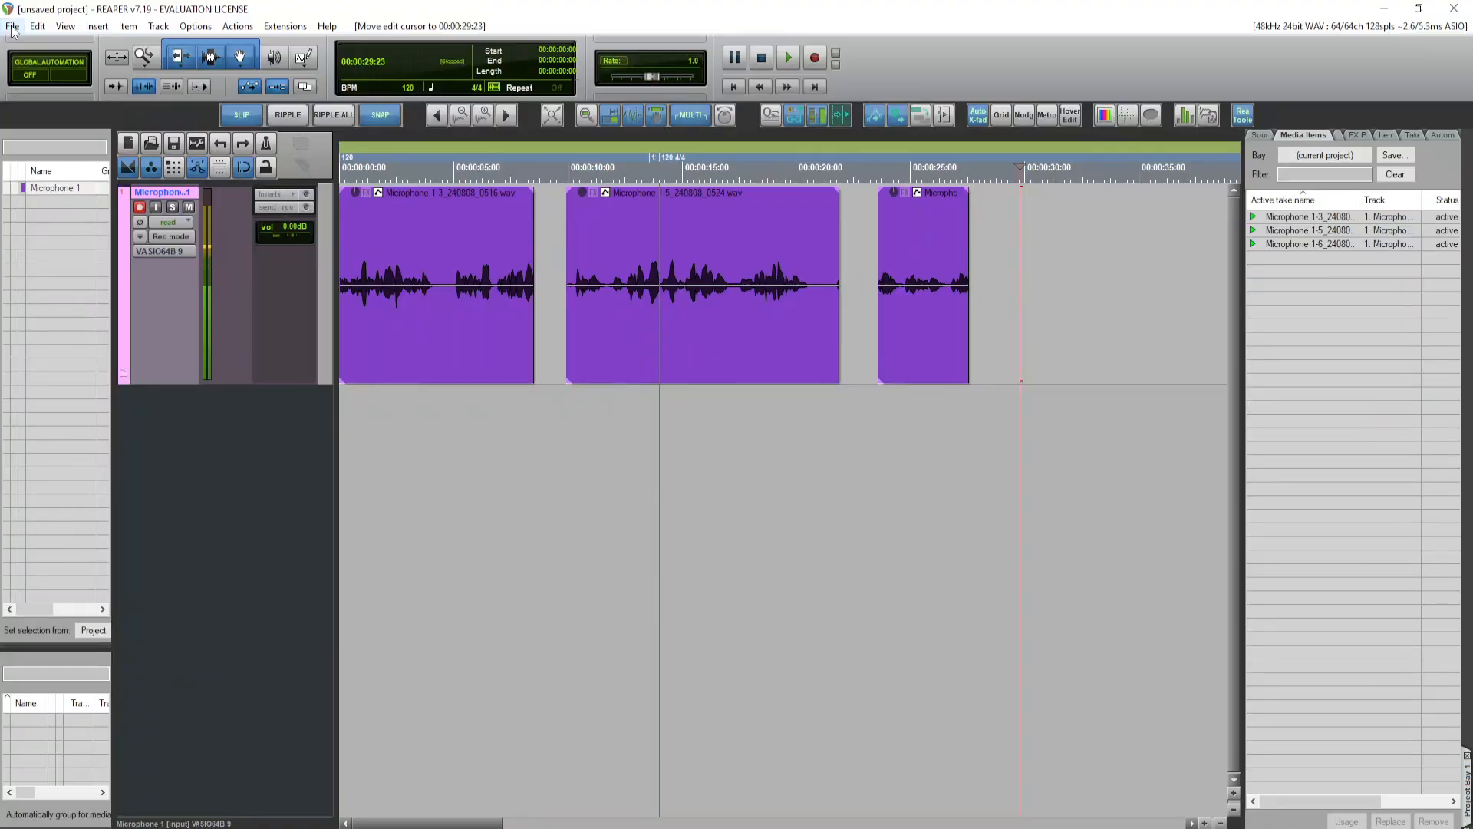
# Step: Open the project settings from the preferences and enable a fixed project sample rate of 48000 Hz
pyautogui.click(186, 28)
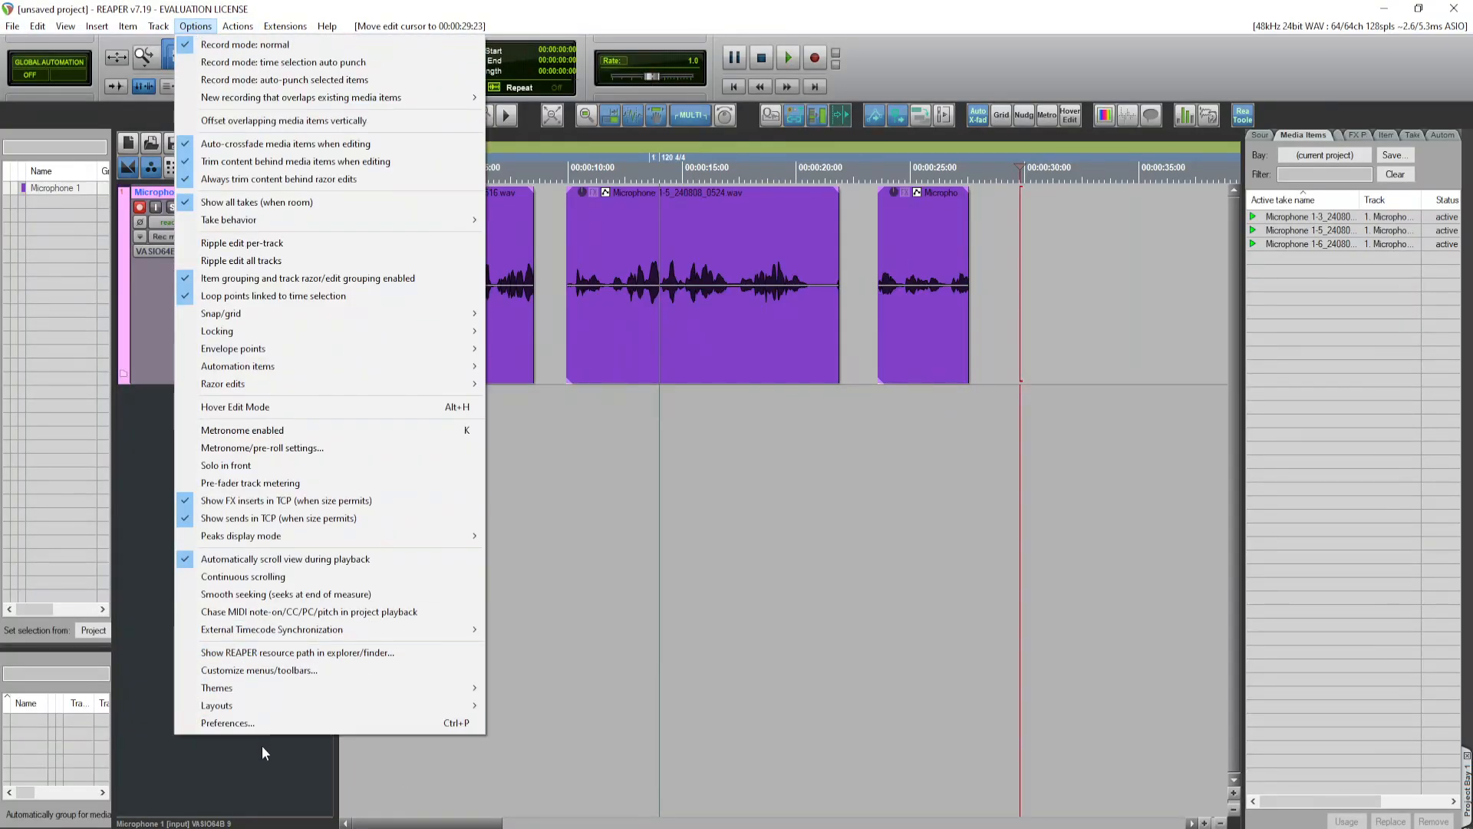
pyautogui.click(264, 724)
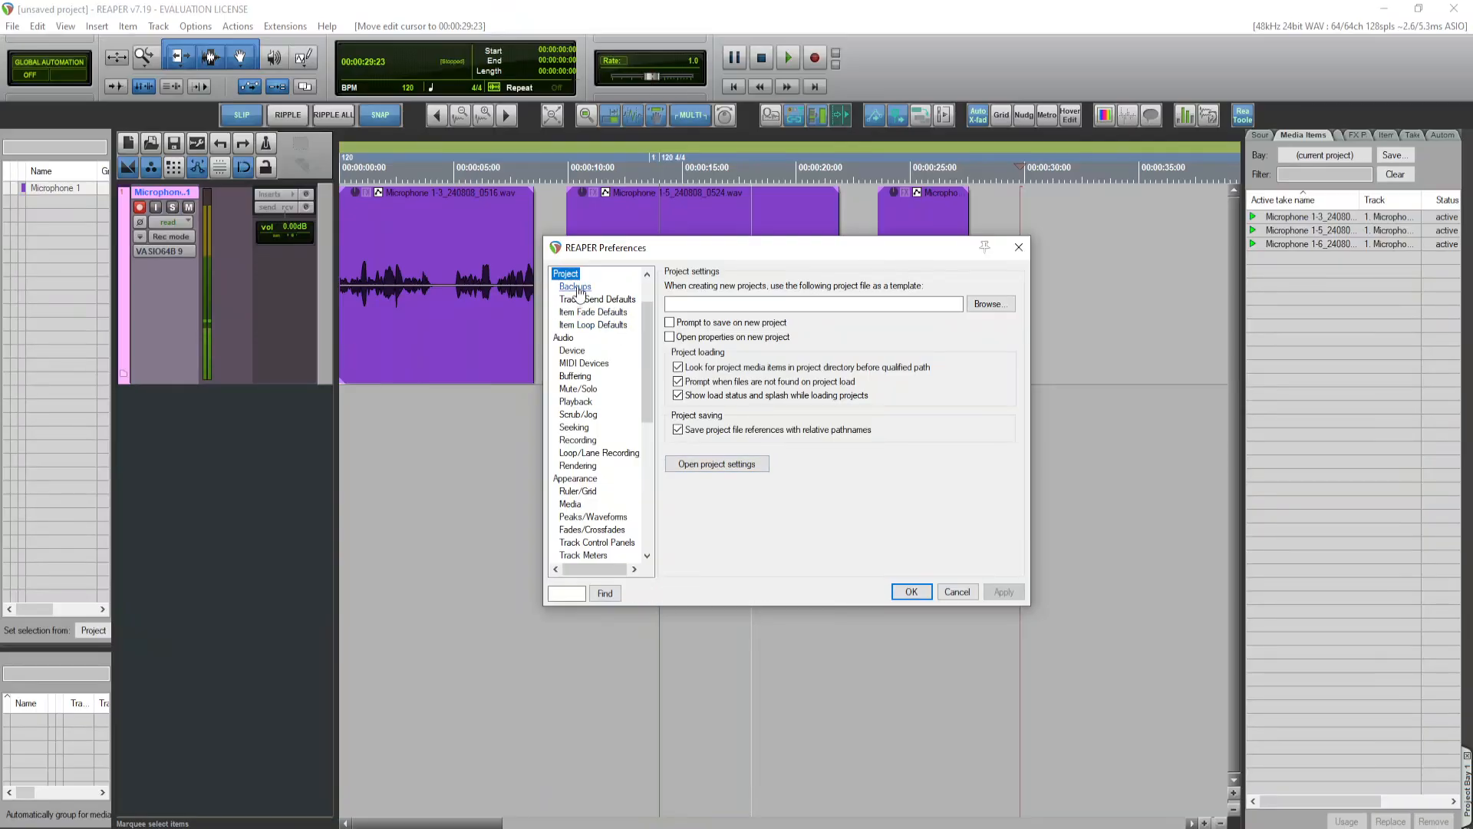
pyautogui.scroll(2, 574, 315)
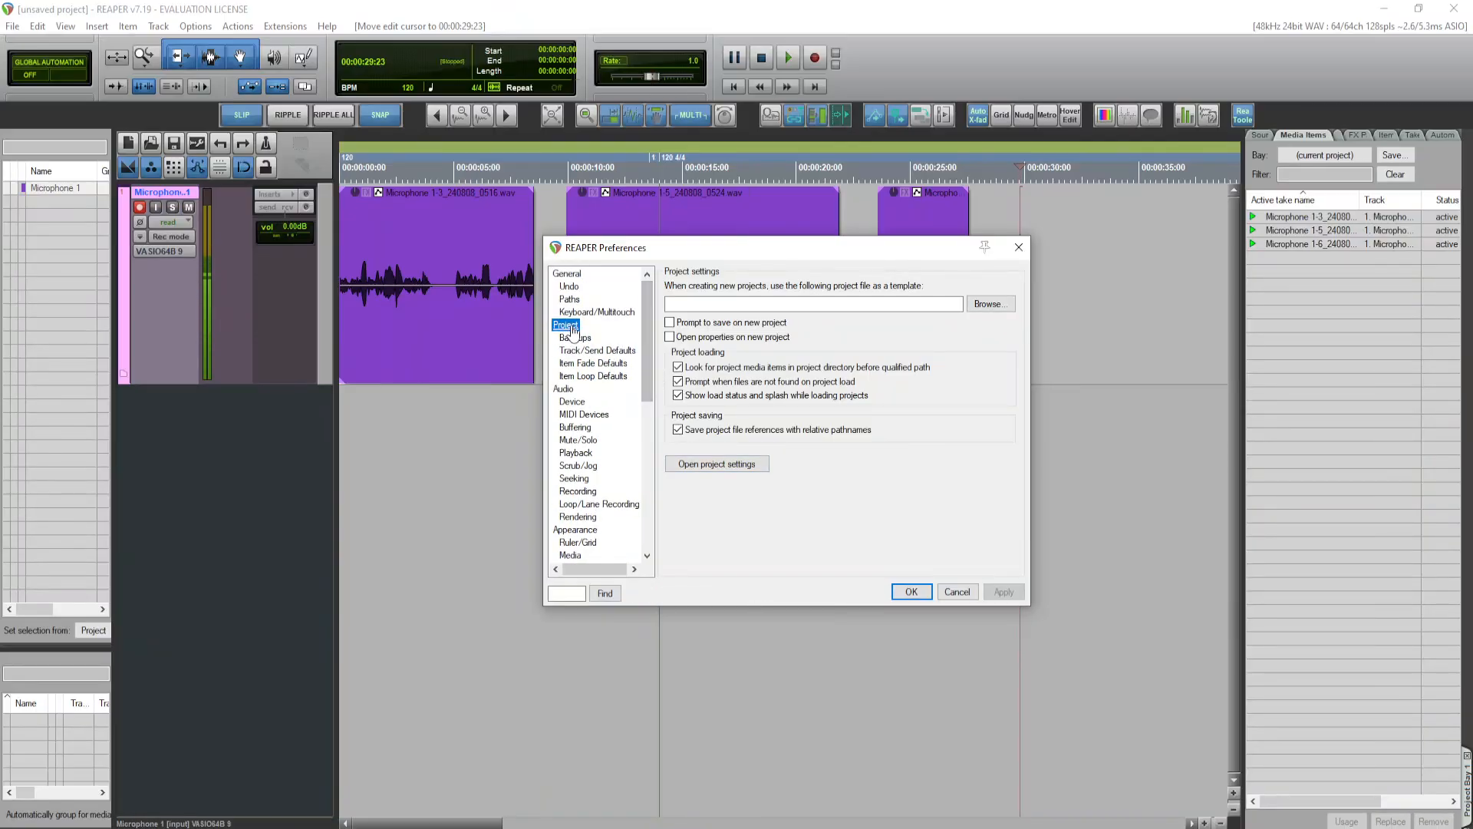
pyautogui.click(700, 465)
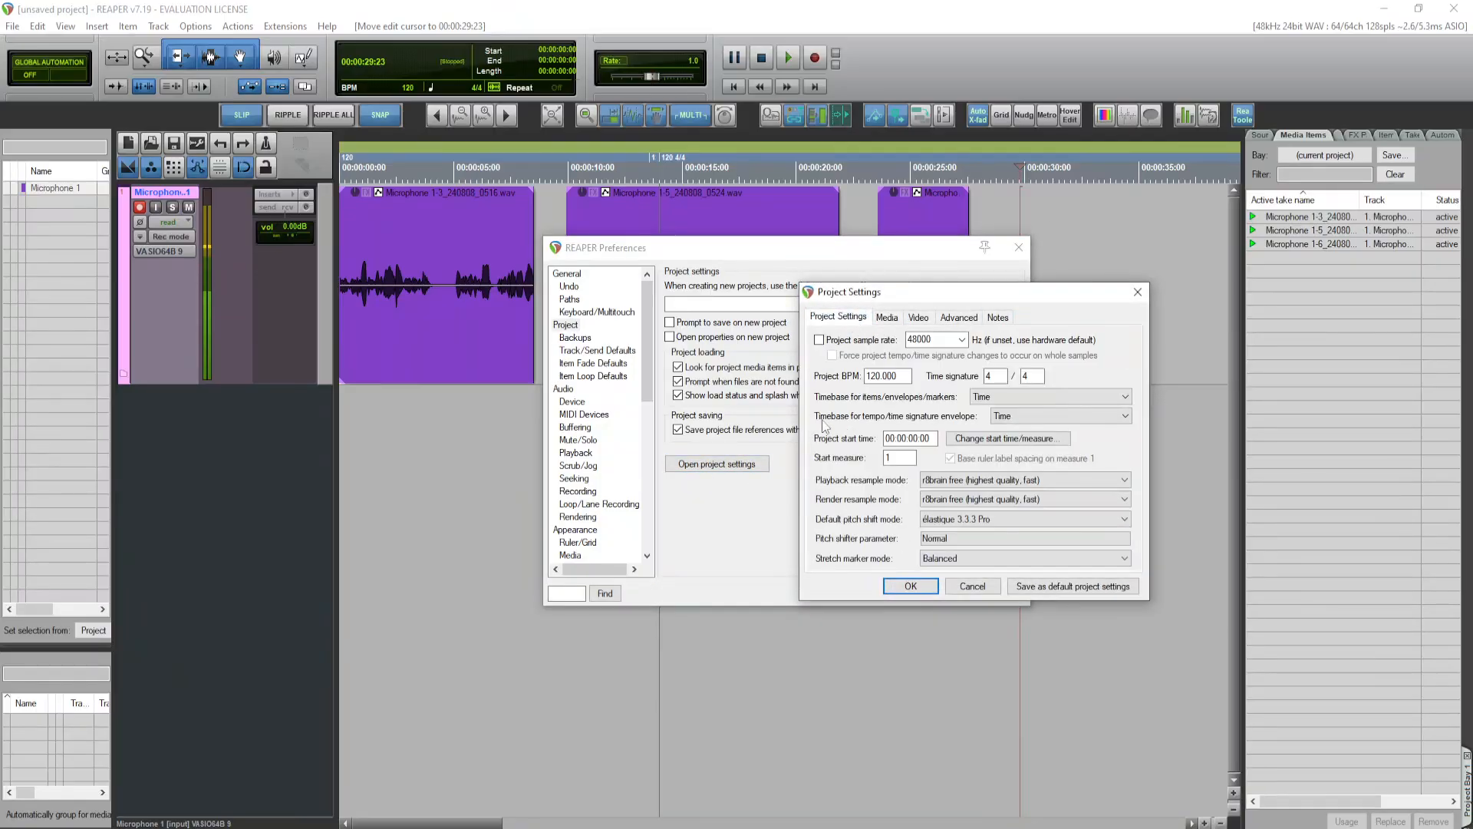
pyautogui.click(837, 316)
pyautogui.click(871, 342)
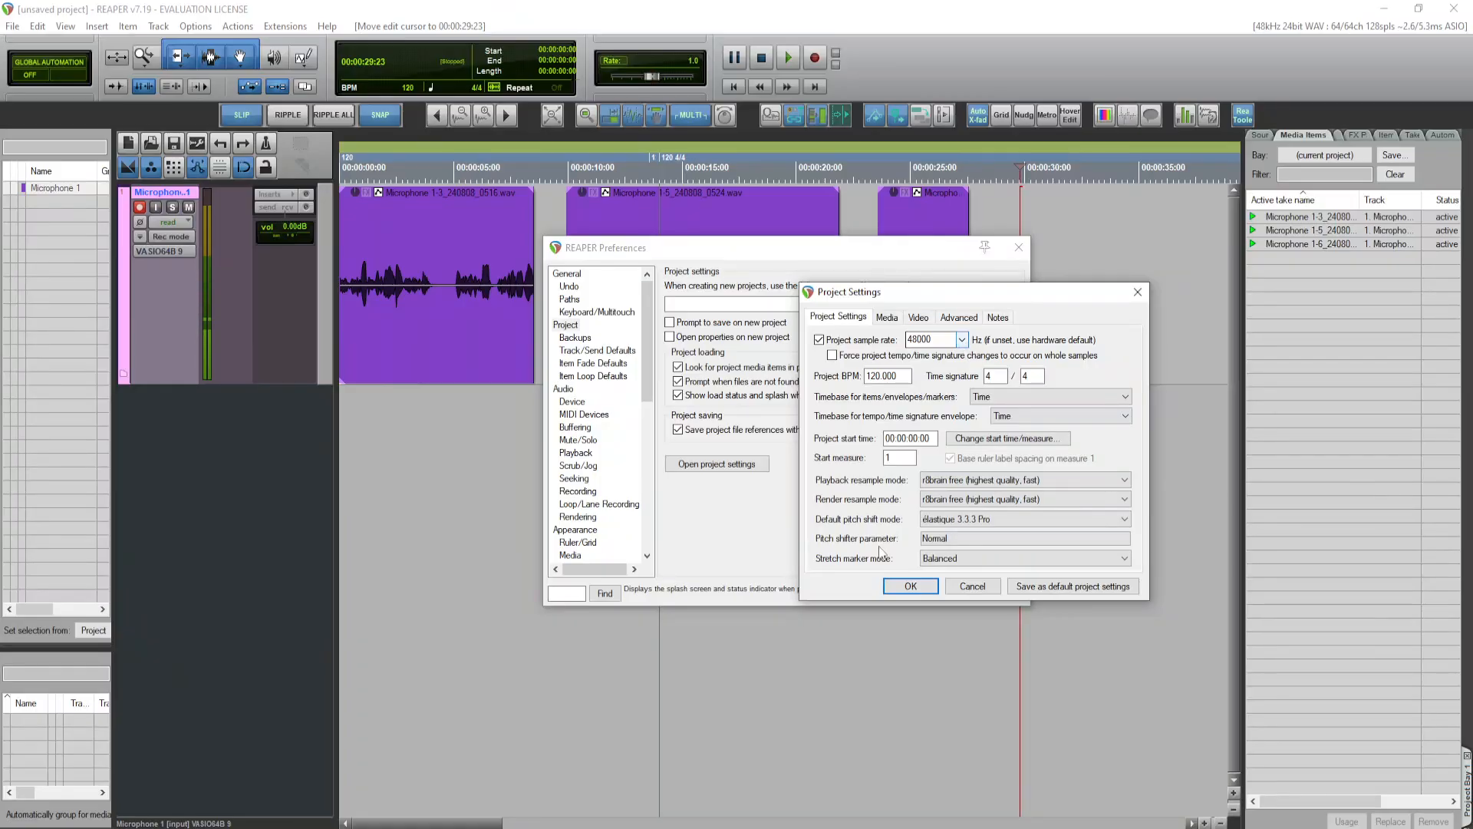
# Step: Set new recordings to include Markers + regions in the project's media settings and save these as the default project settings
pyautogui.click(887, 316)
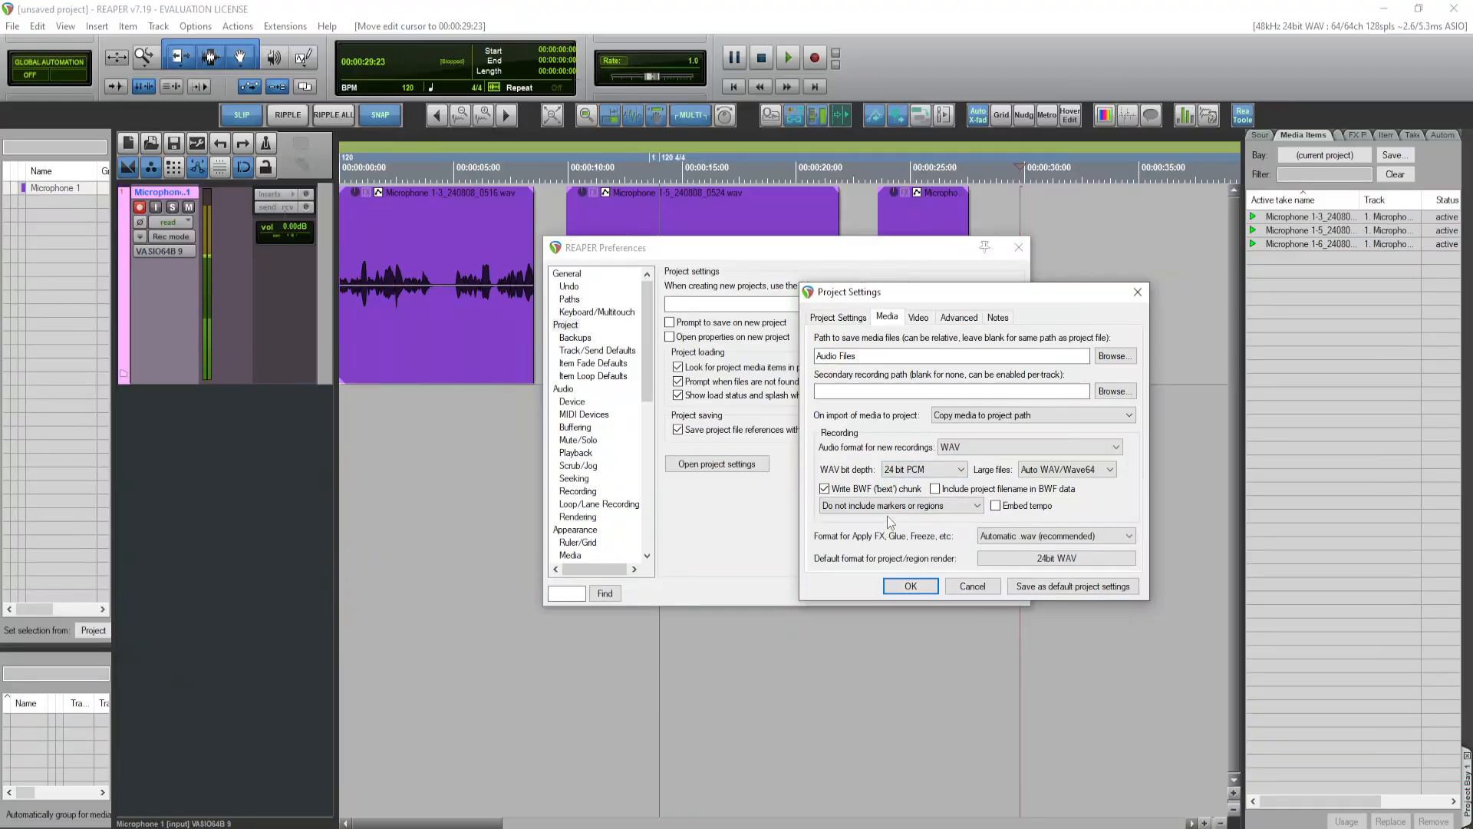
pyautogui.click(849, 507)
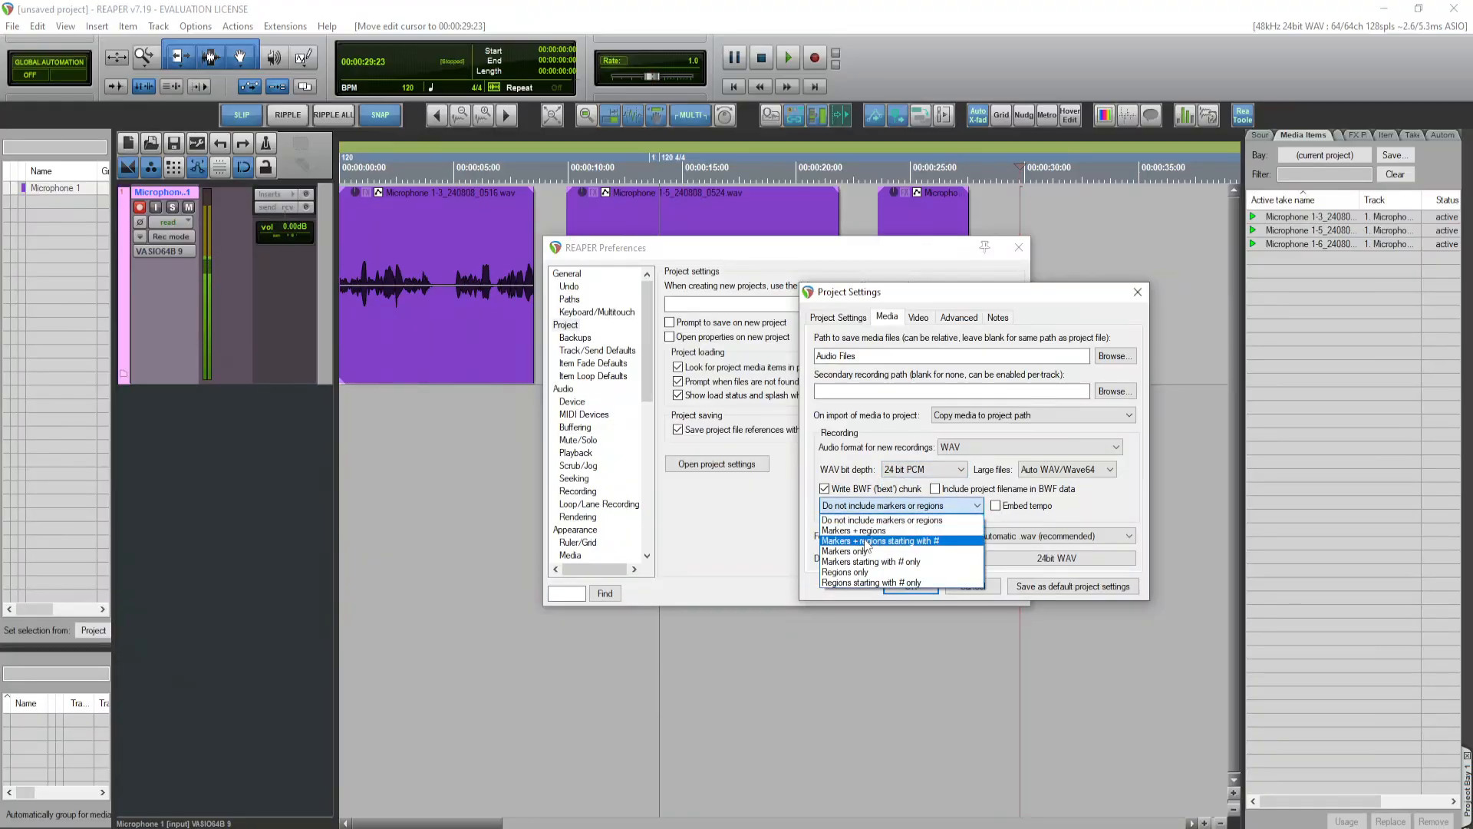
pyautogui.click(886, 532)
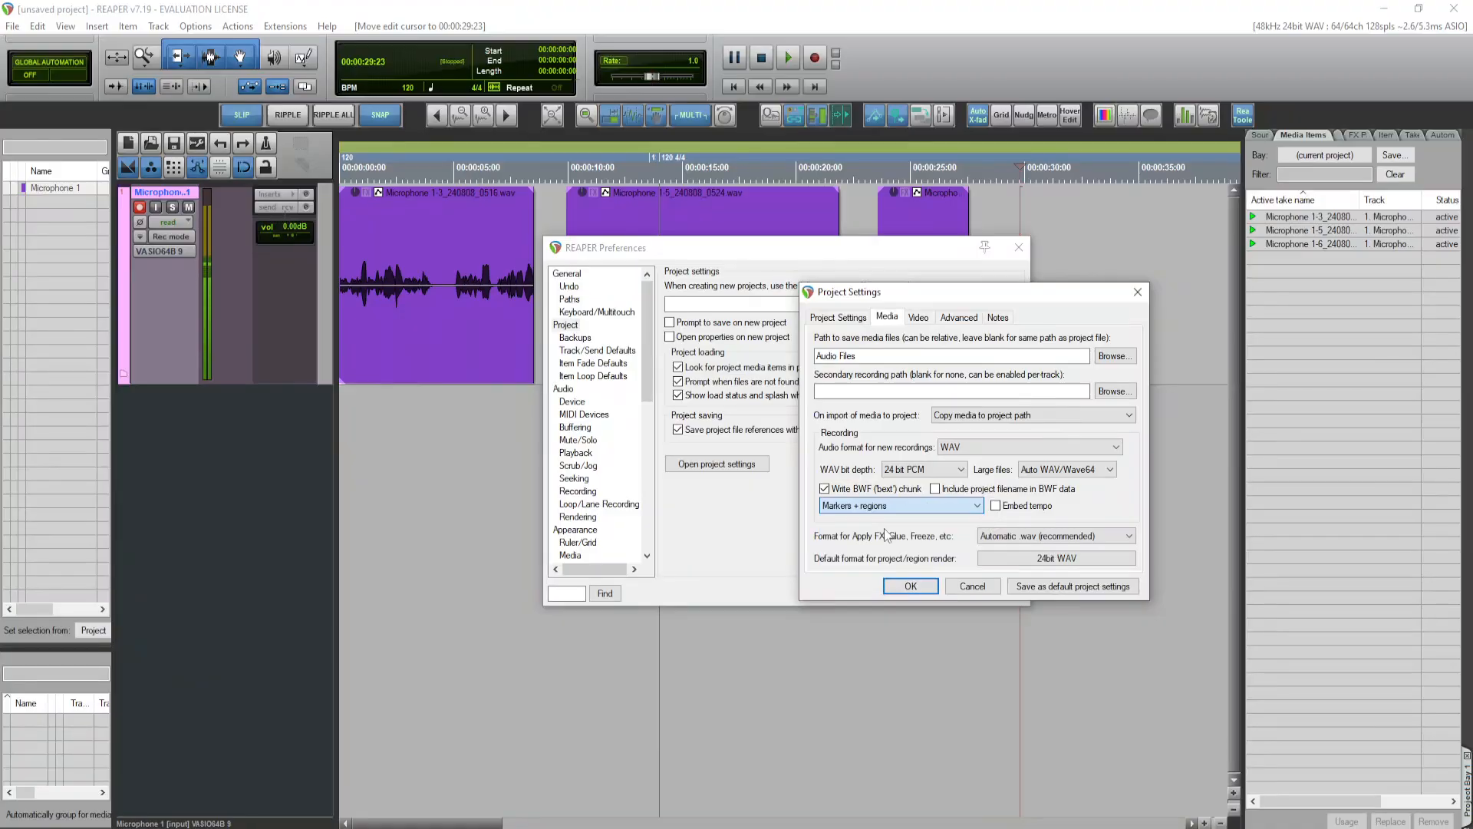
pyautogui.click(1075, 592)
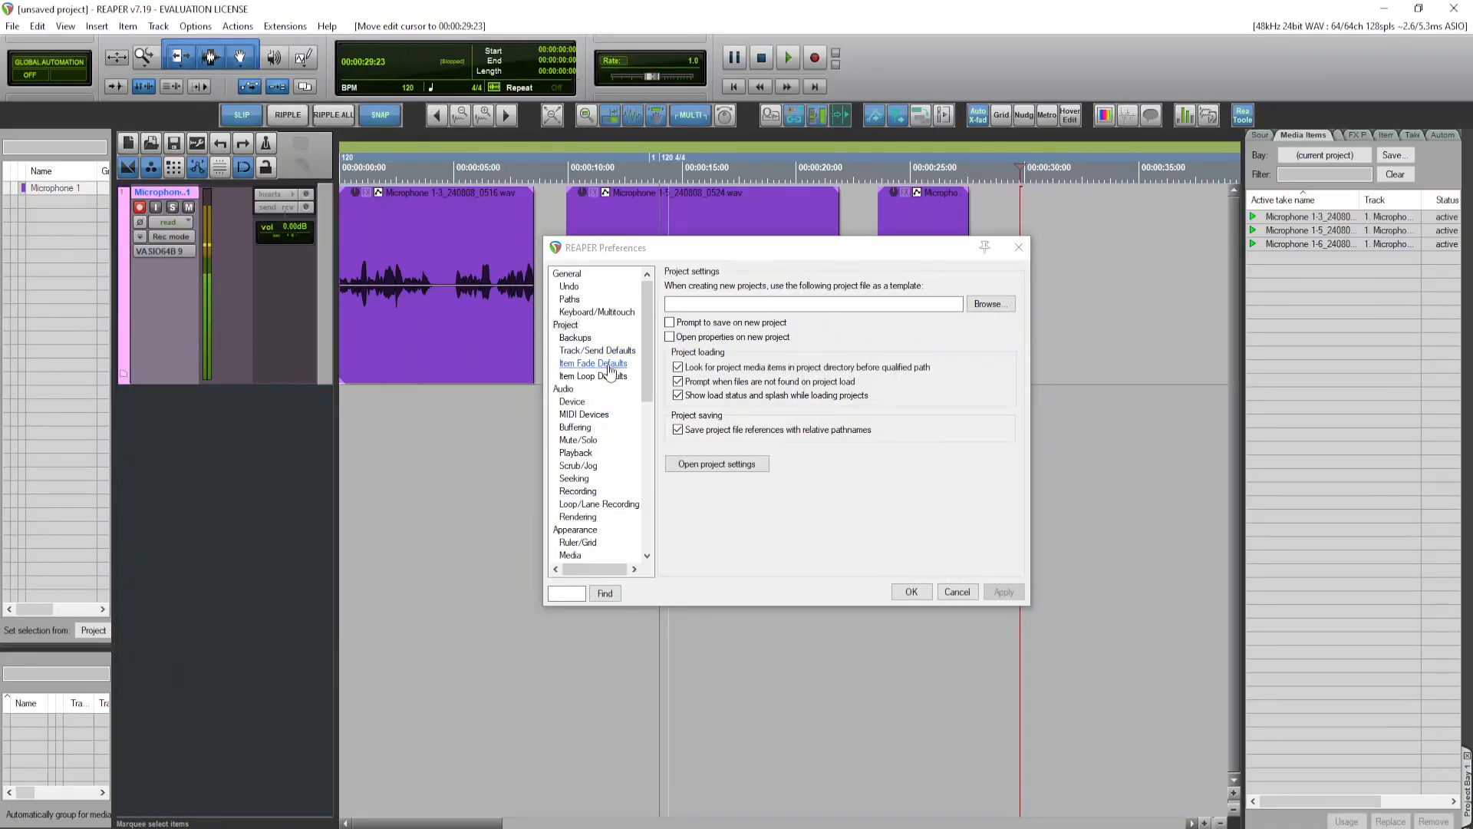
# Step: Recheck the project's media settings and accept both the project settings and the preferences dialogs
pyautogui.click(739, 464)
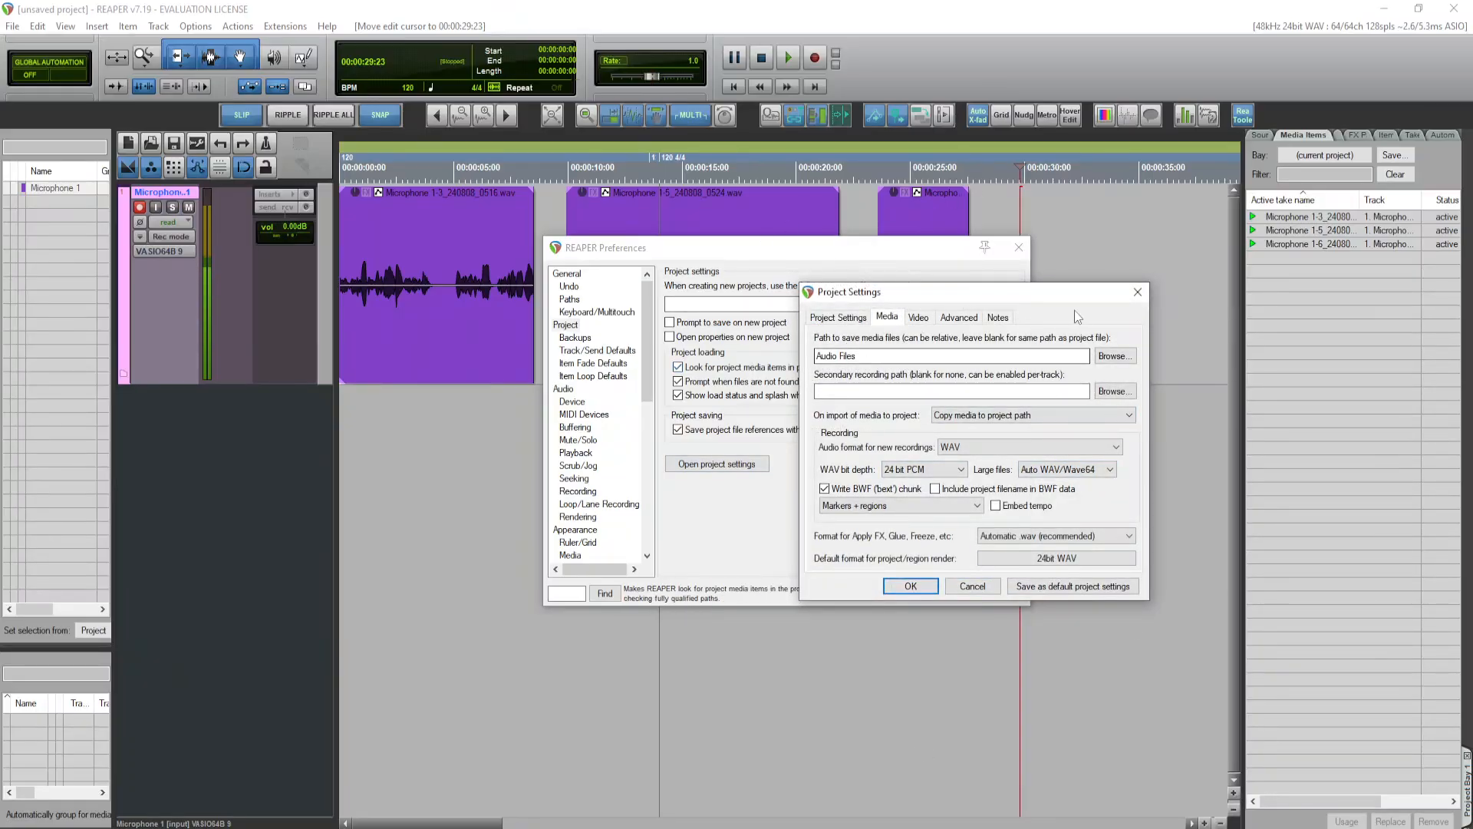
pyautogui.click(911, 586)
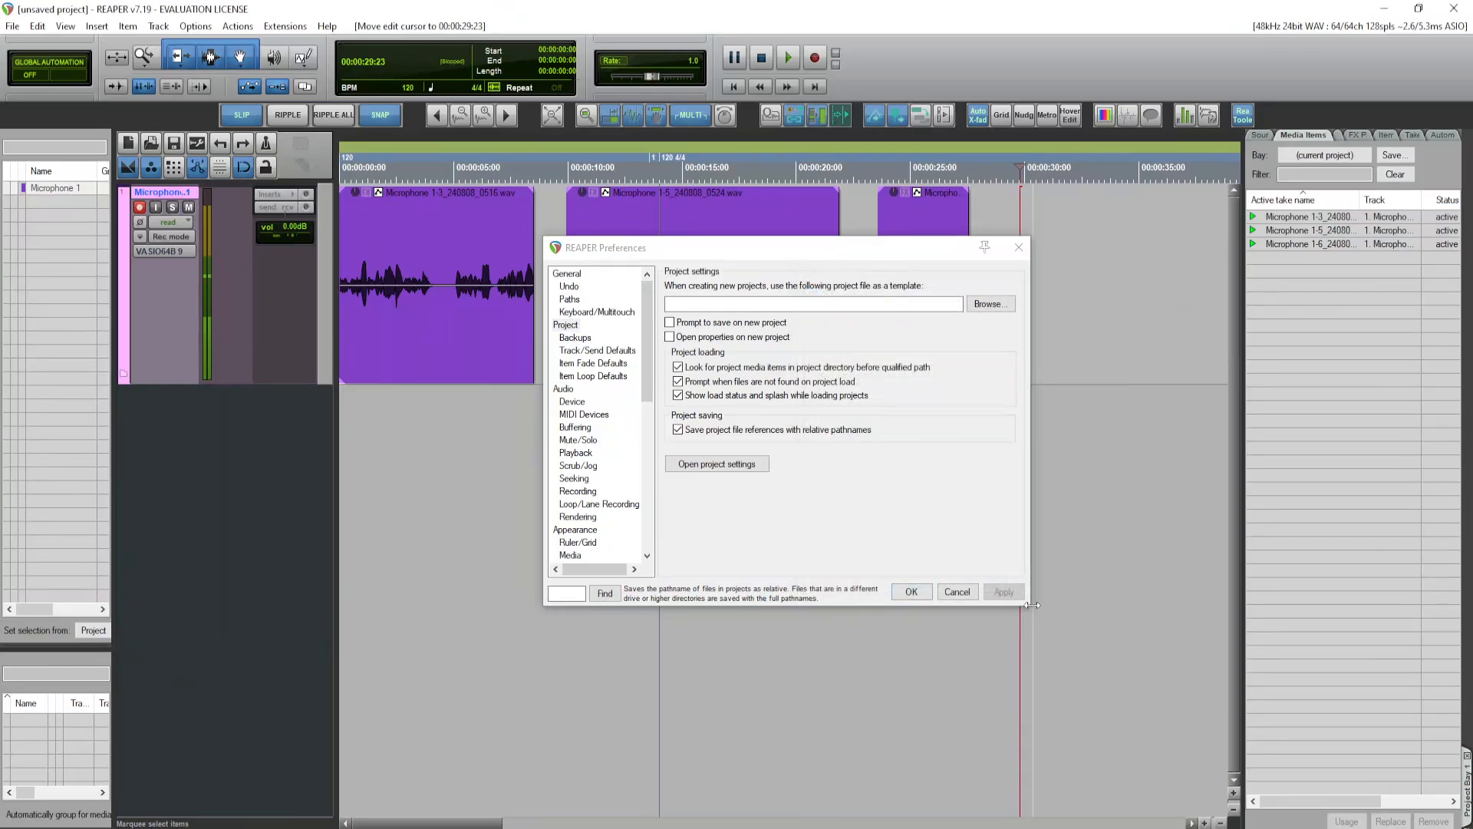
pyautogui.click(911, 592)
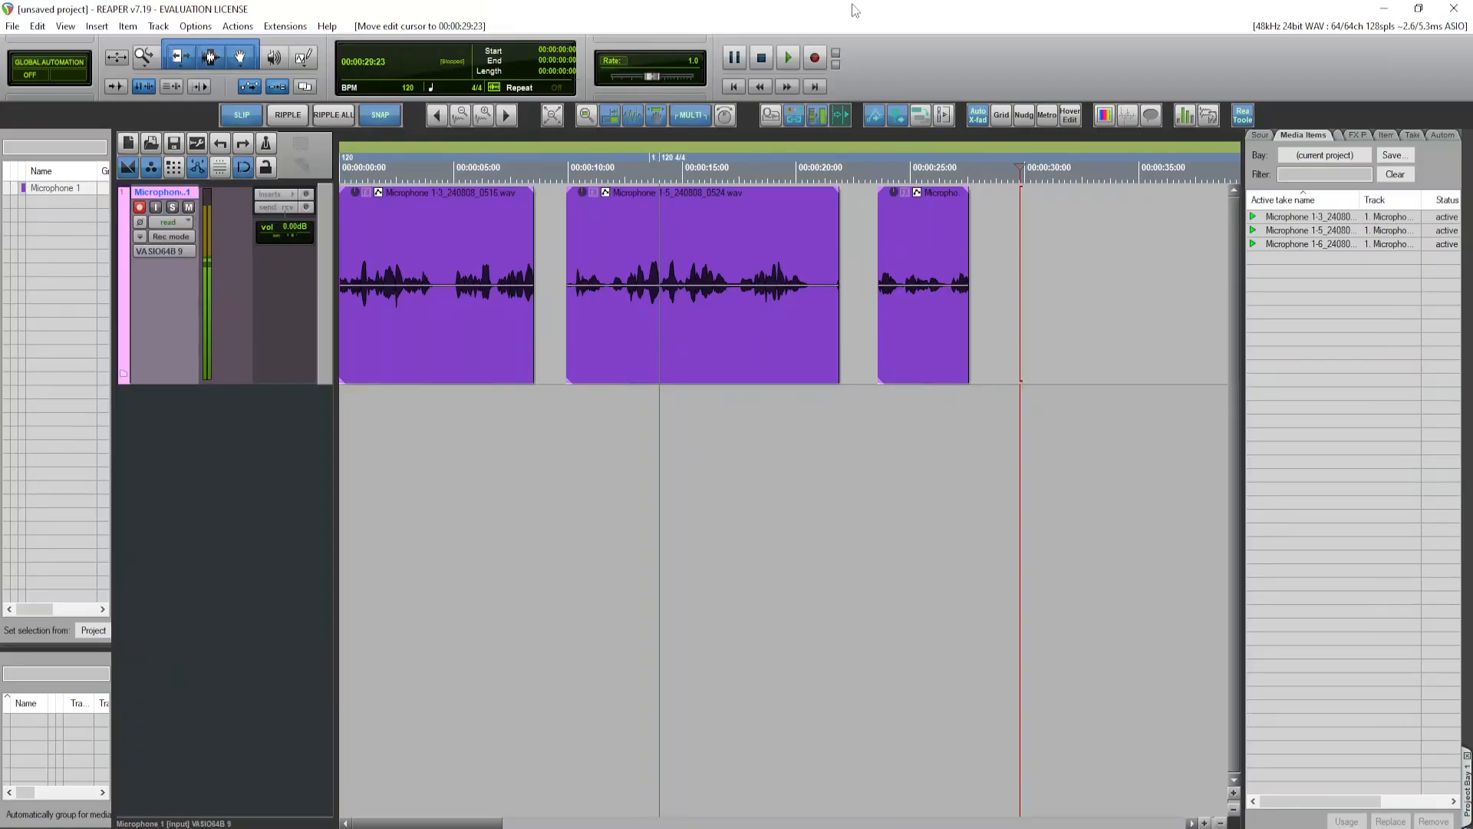
# Step: Restore the REAPER window from full screen and open the Exports Folder on the desktop
pyautogui.moveTo(856, 10); pyautogui.dragTo(857, 62)
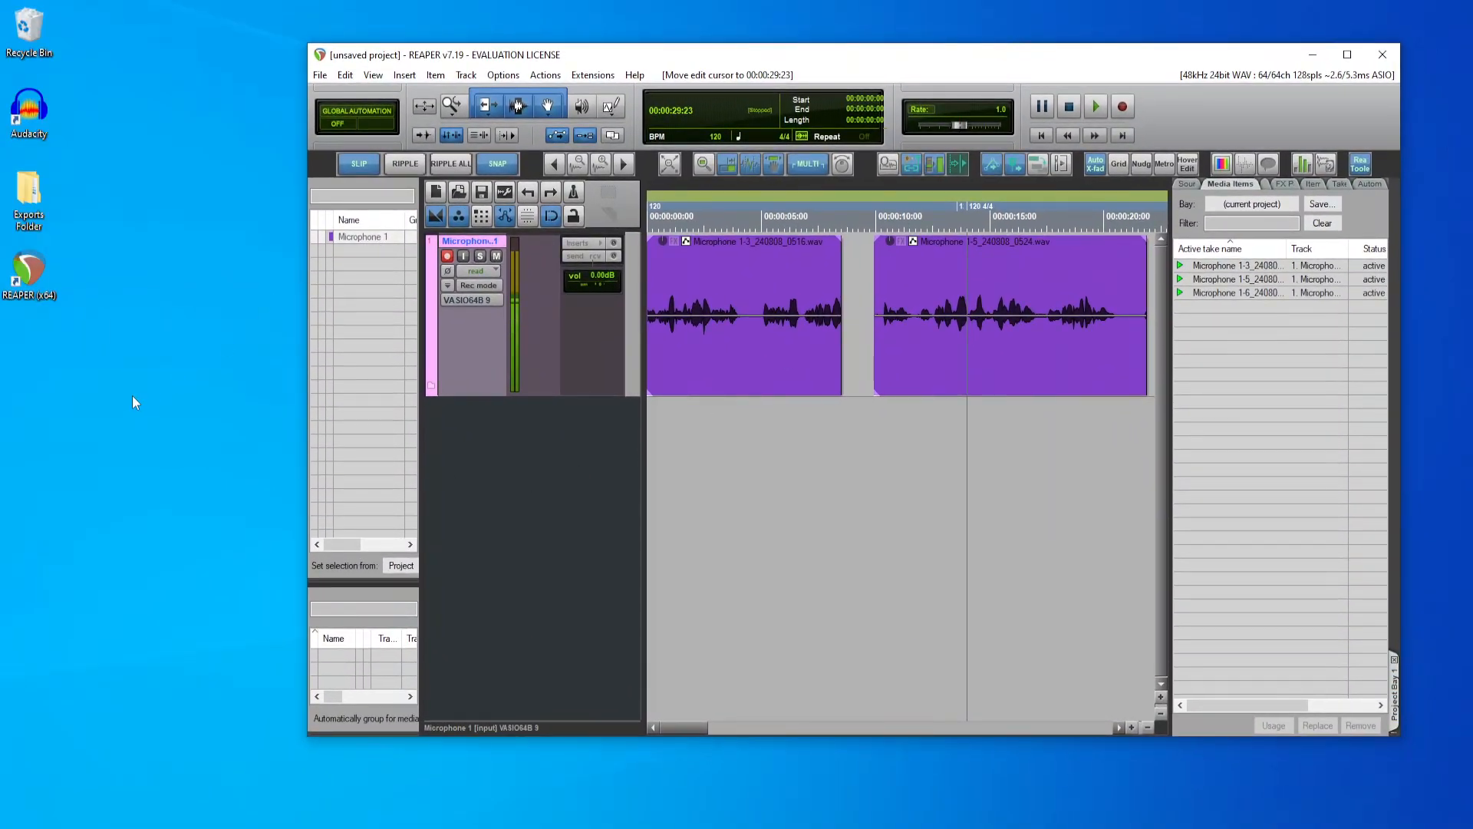
pyautogui.doubleClick(28, 201)
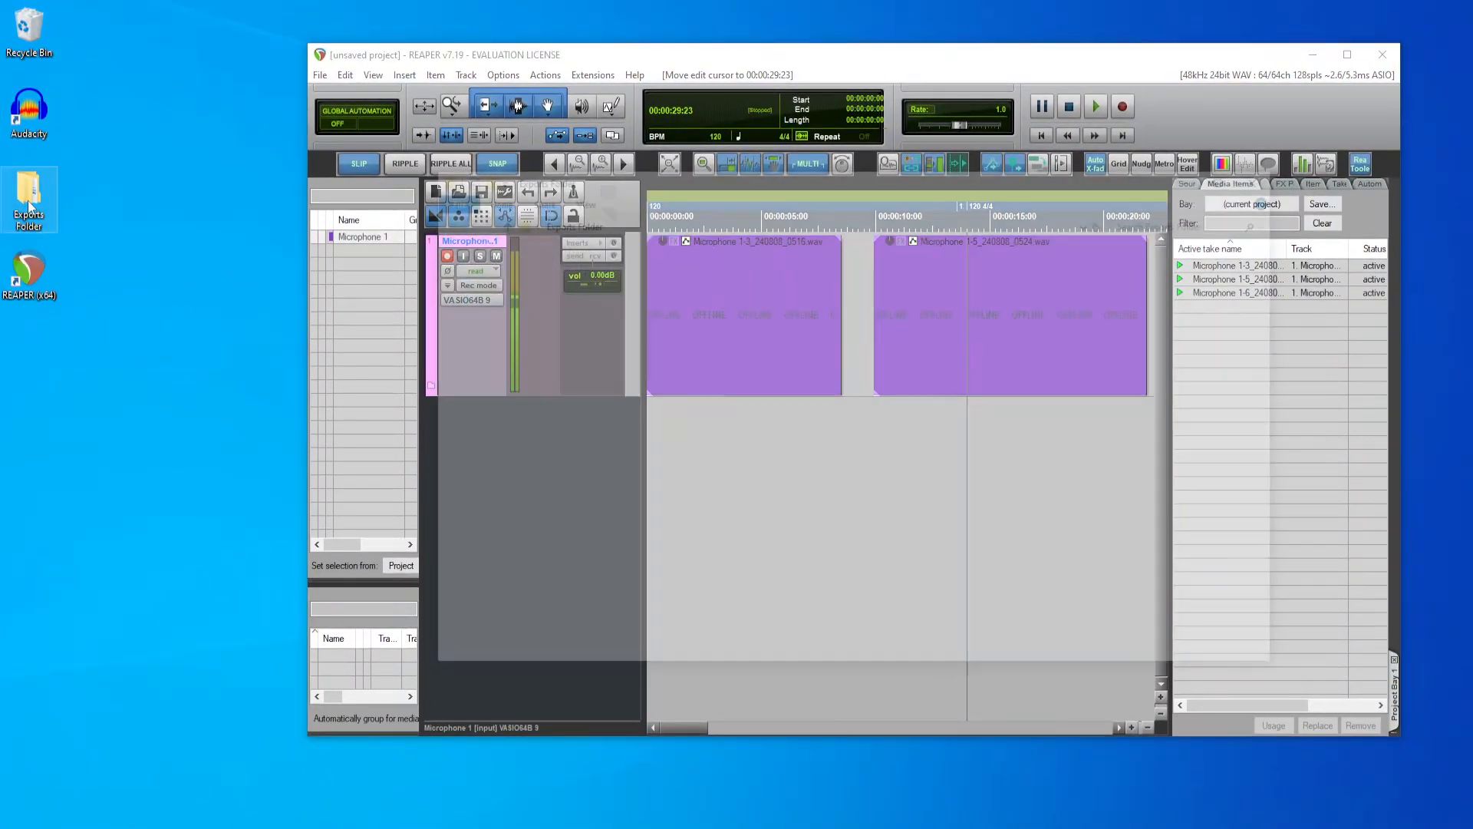
# Step: Check the contents of the Projects folder inside the Exports Folder, then minimize the folder window
pyautogui.doubleClick(595, 264)
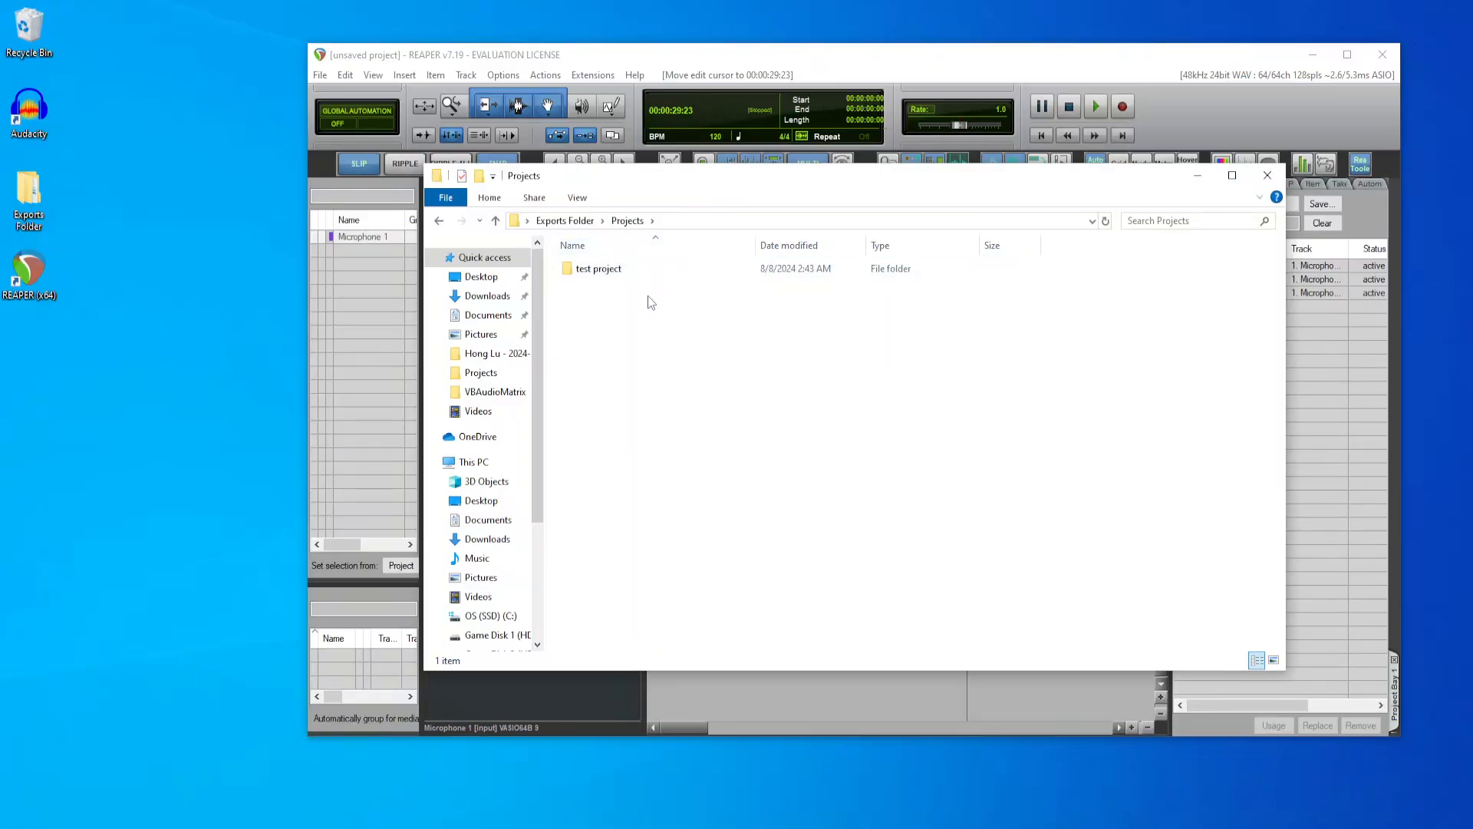
pyautogui.click(1199, 178)
# Step: Save the project as "test project 2" in the Projects folder of the desktop's Exports Folder, using its own subdirectory
pyautogui.click(320, 74)
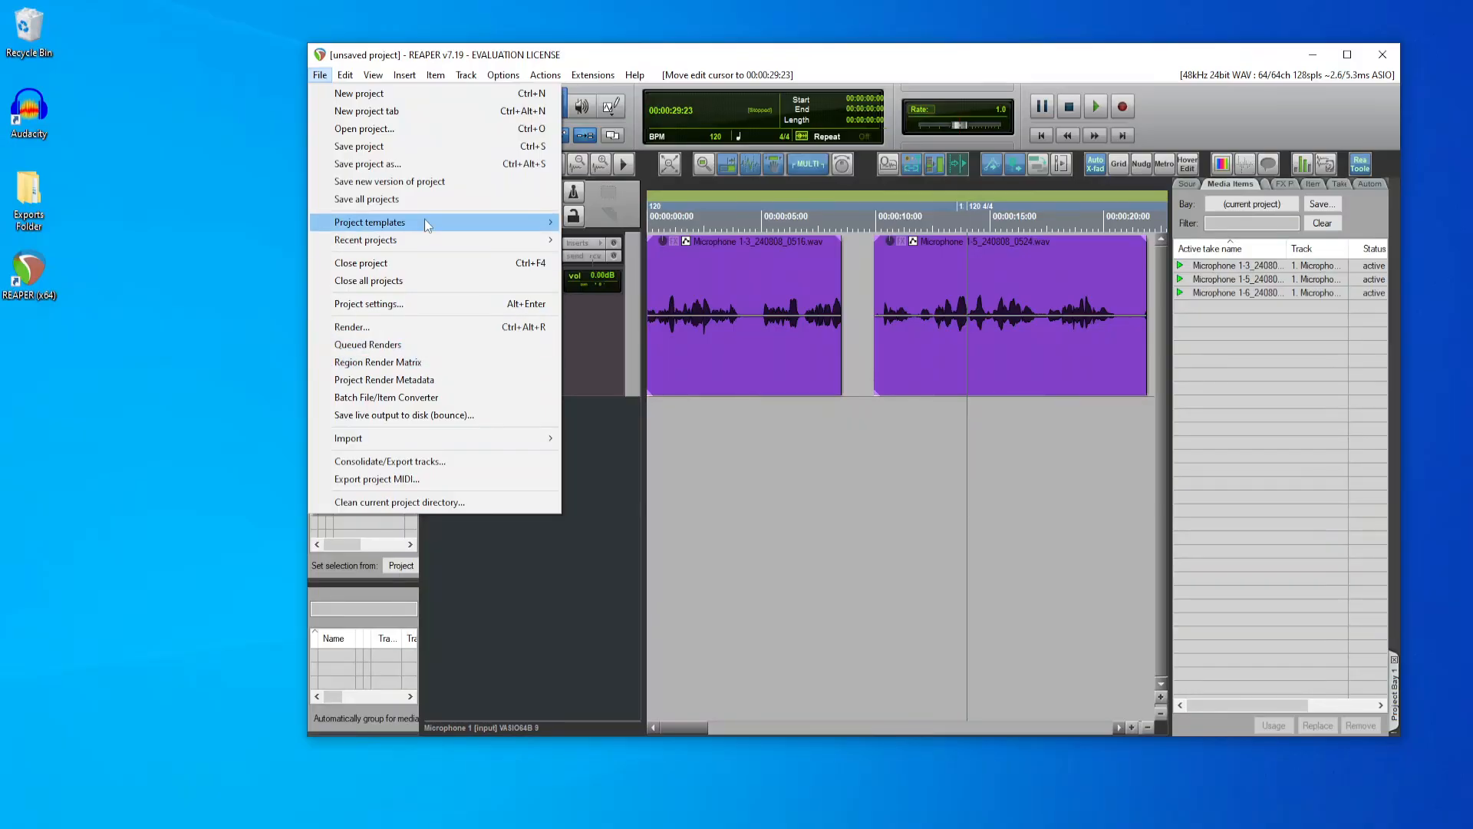
pyautogui.moveTo(427, 224)
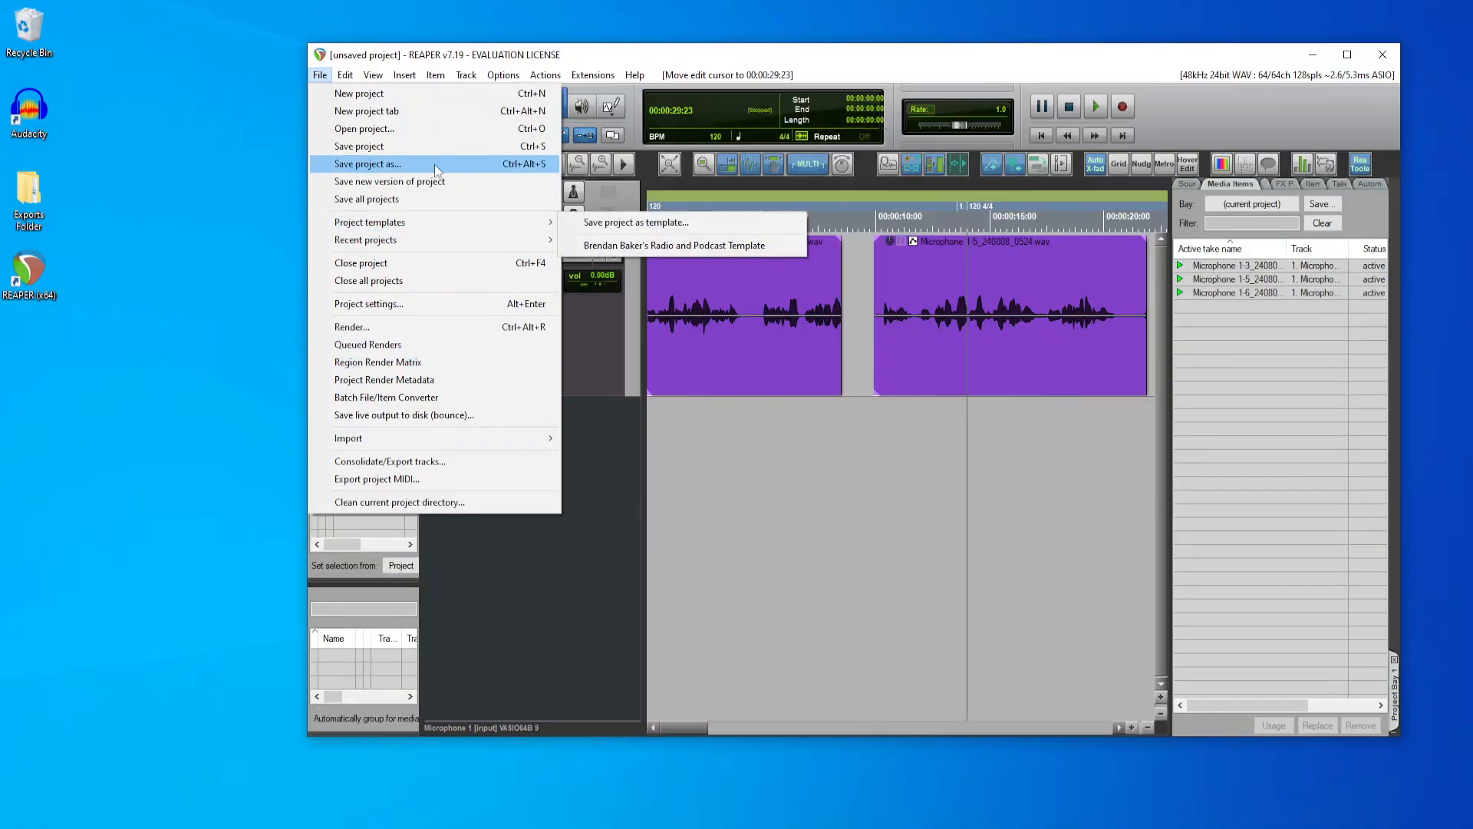
pyautogui.click(440, 144)
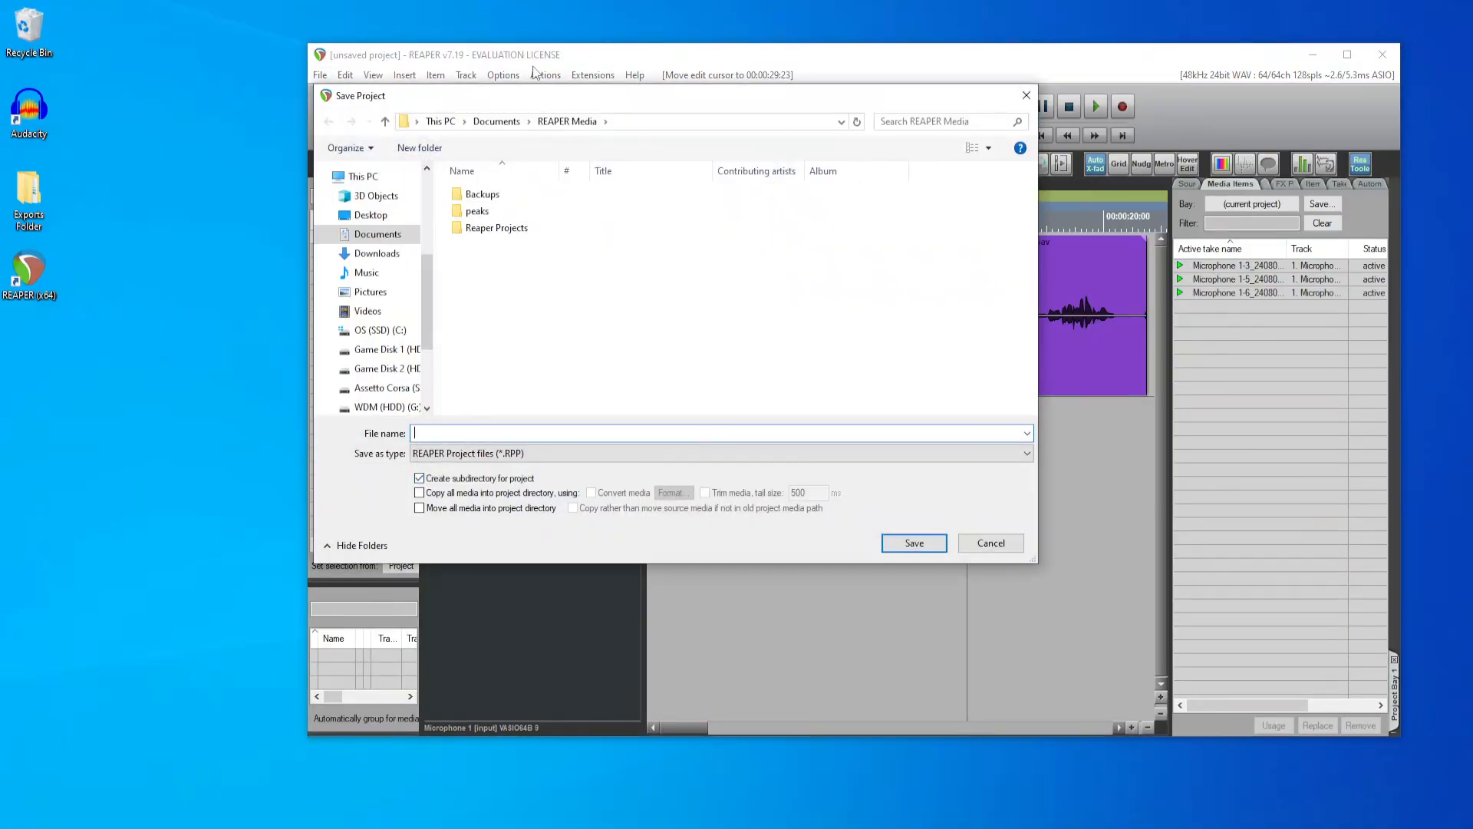
pyautogui.moveTo(514, 103); pyautogui.dragTo(791, 178)
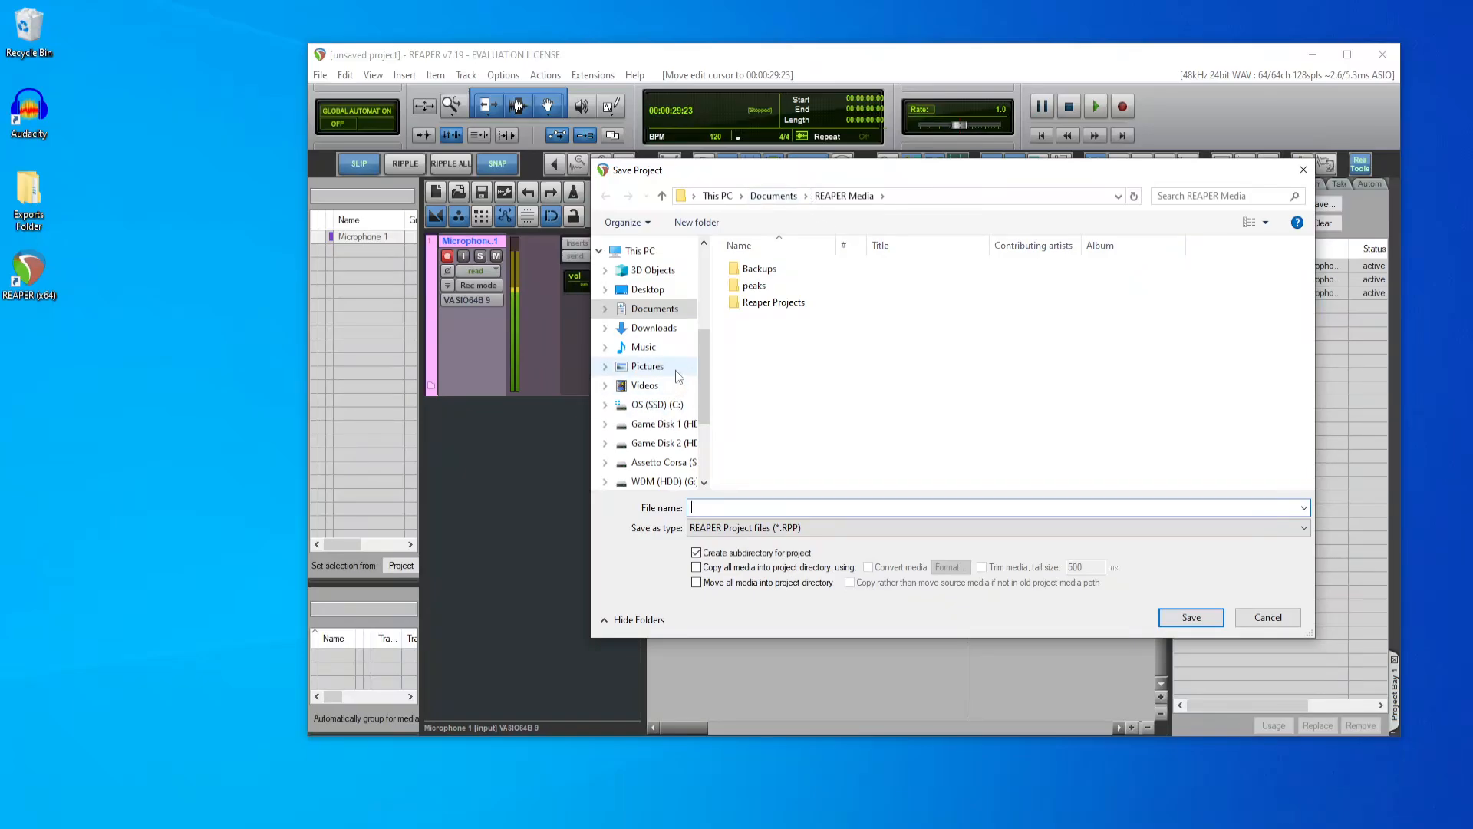
pyautogui.click(647, 289)
pyautogui.doubleClick(813, 270)
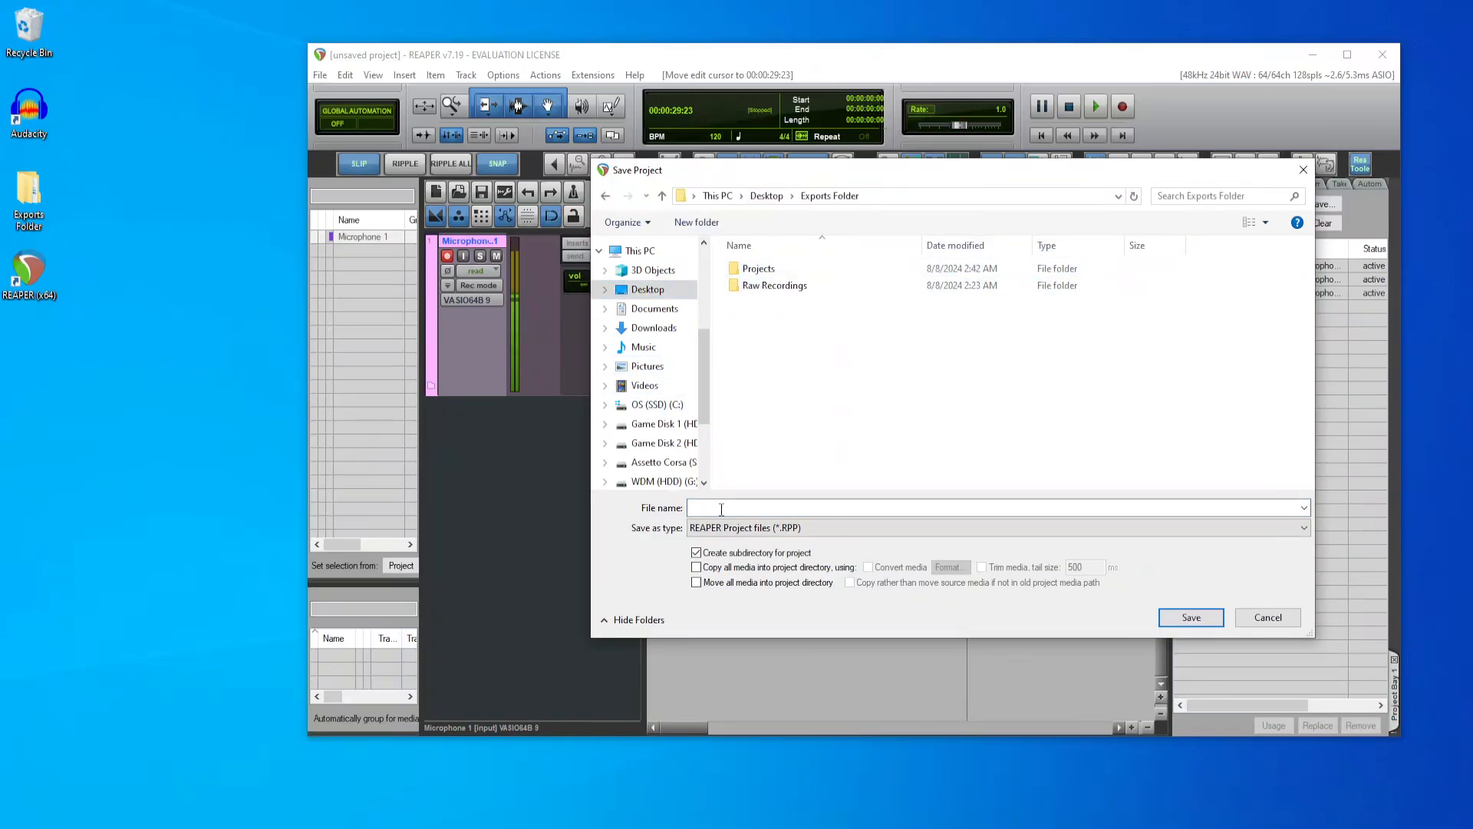
pyautogui.doubleClick(763, 270)
pyautogui.click(744, 508)
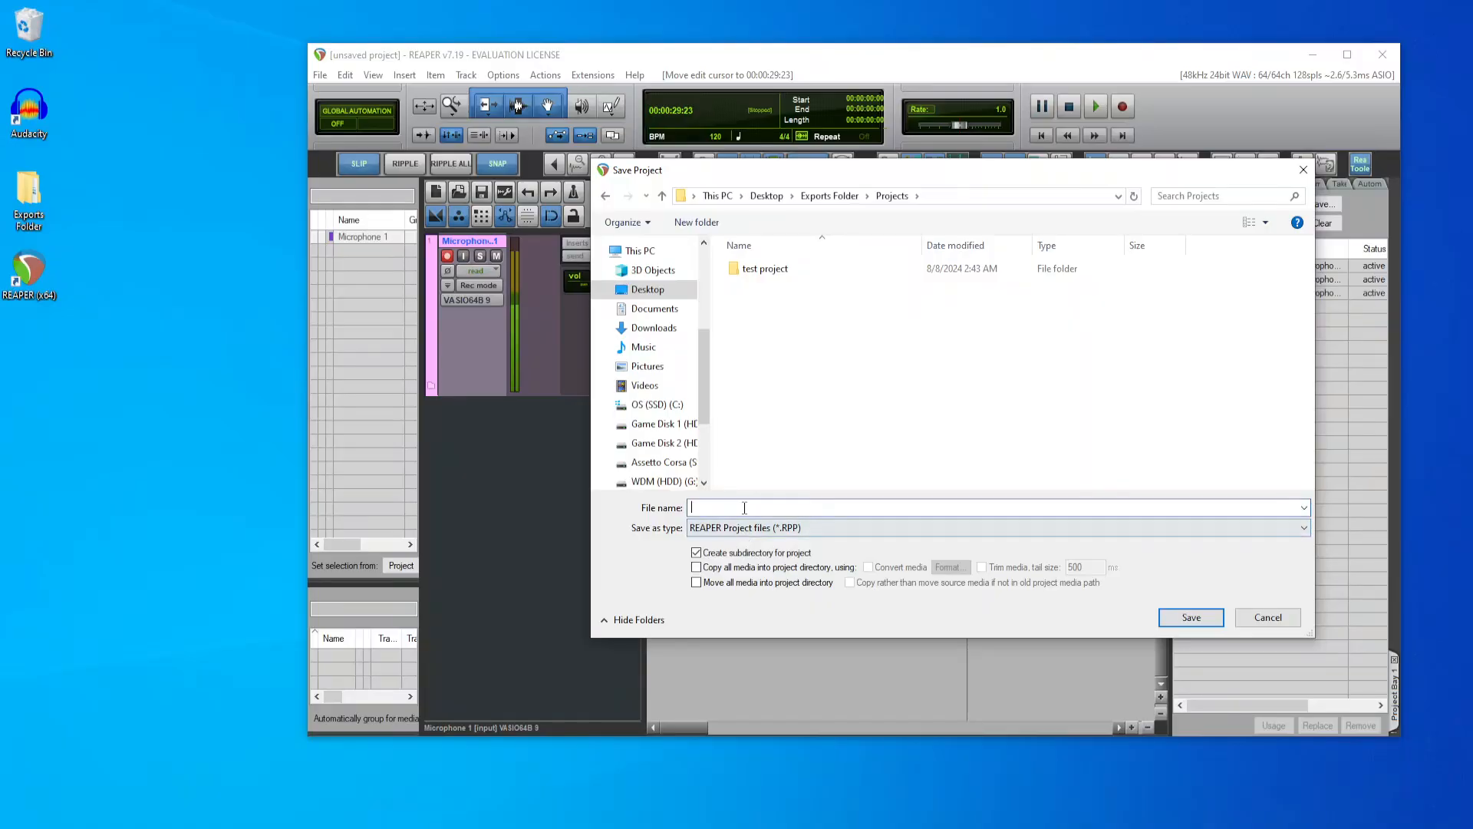
pyautogui.write('test')
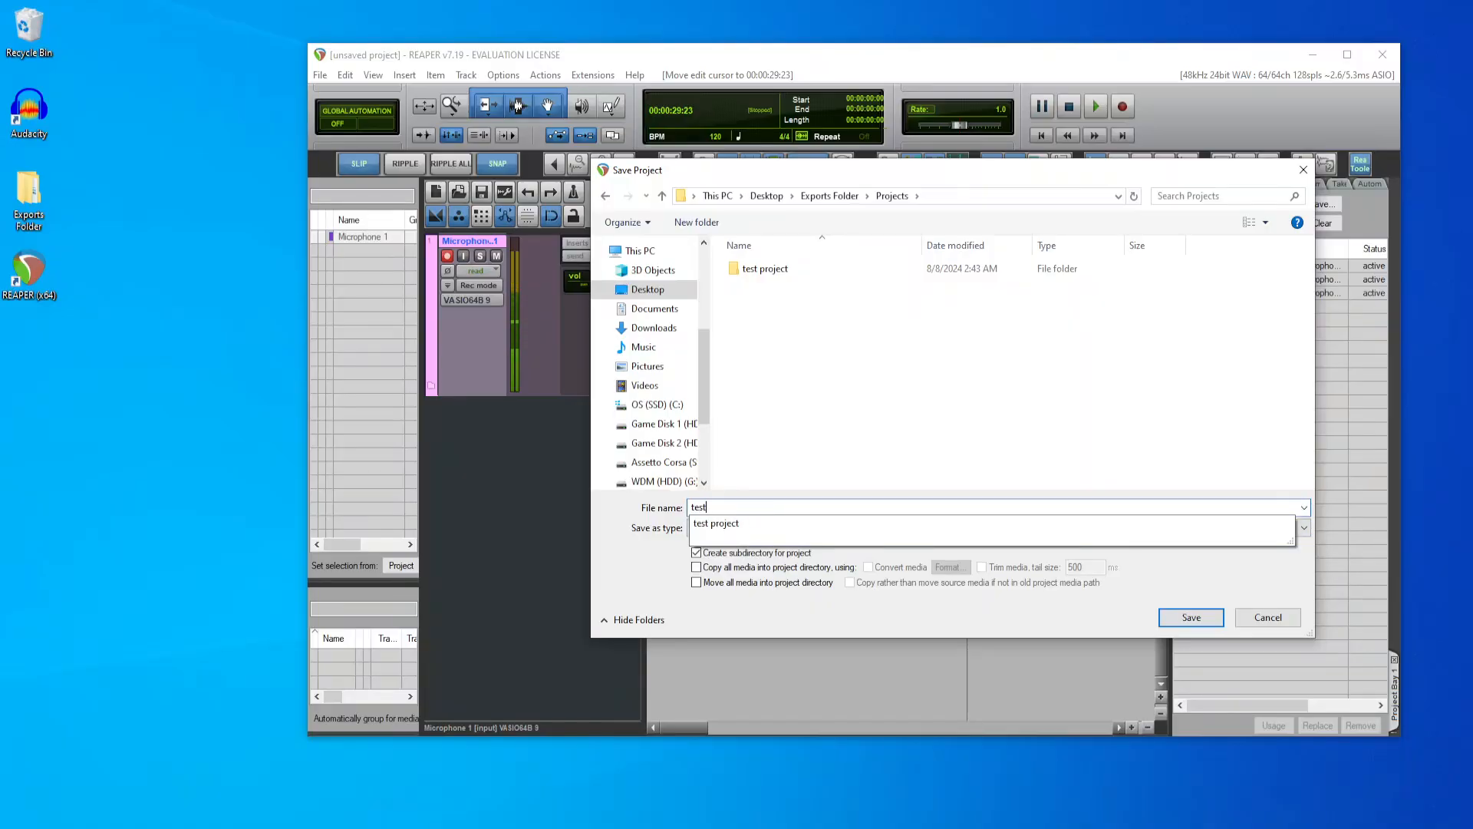
pyautogui.write(' project 2')
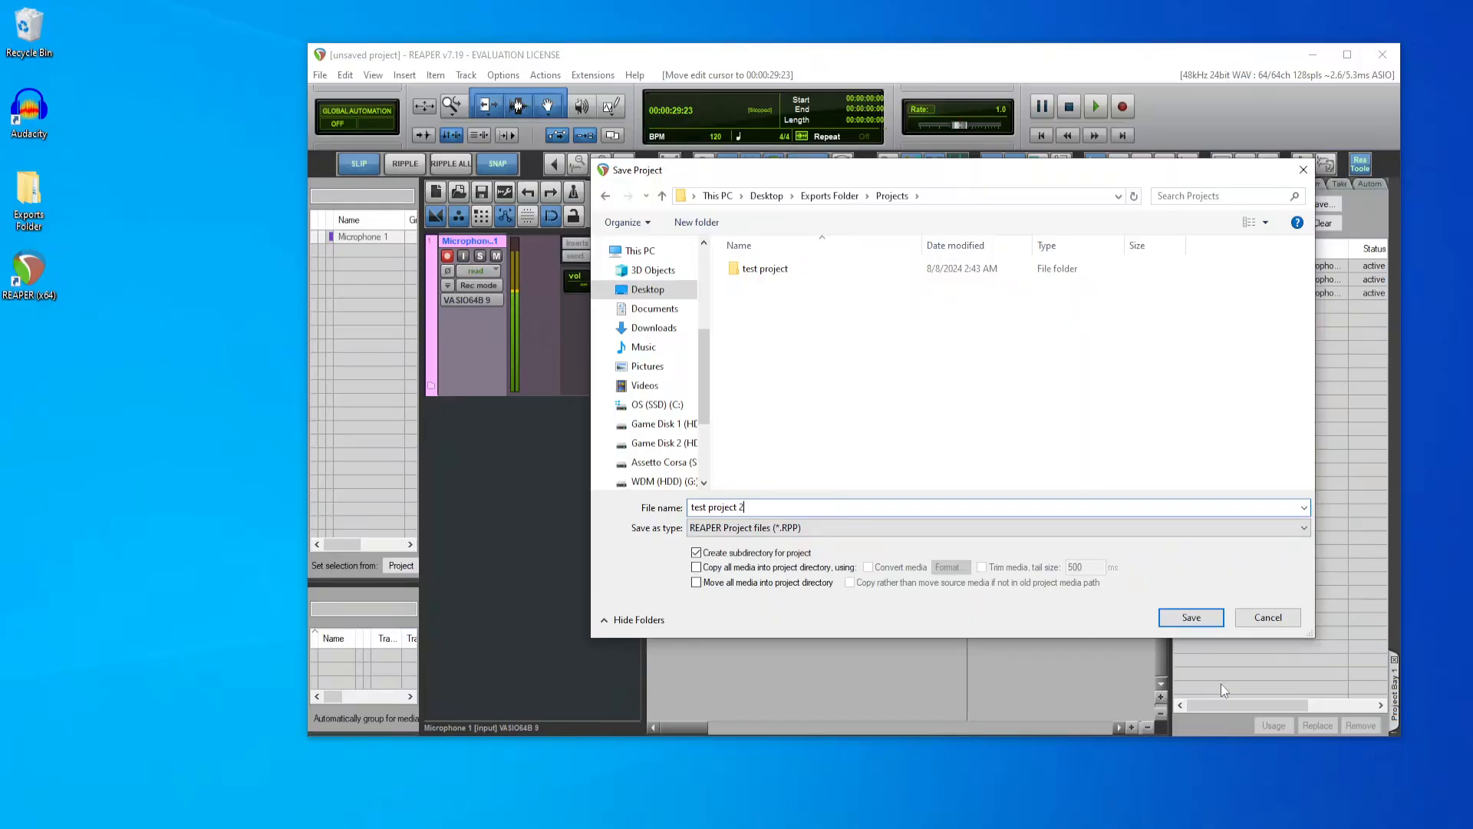
pyautogui.click(1191, 618)
# Step: Open the test project 2 folder under Exports Folder > Projects, inspect the saved project file, and close the folder window
pyautogui.doubleClick(56, 215)
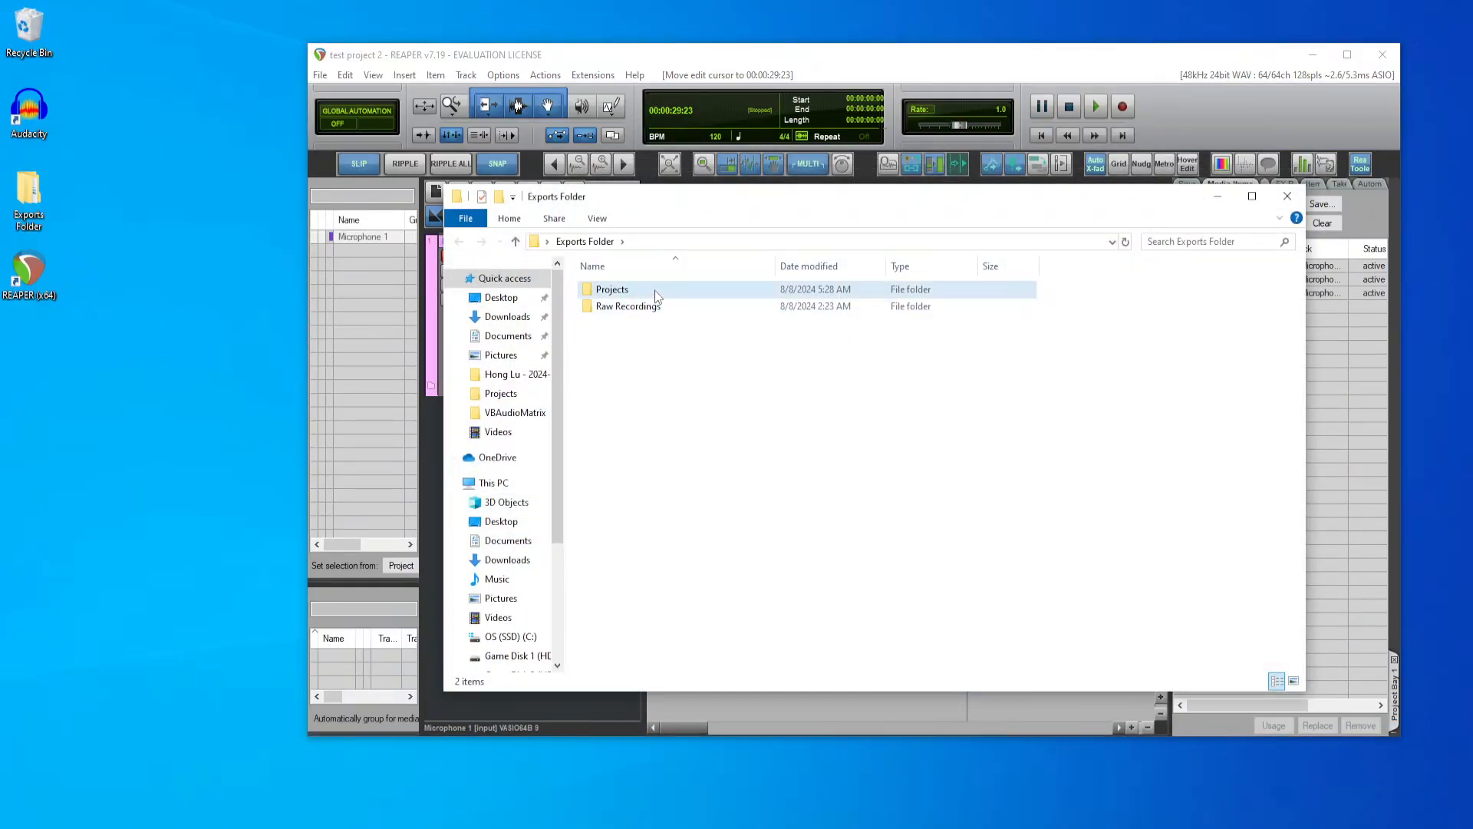
pyautogui.doubleClick(654, 289)
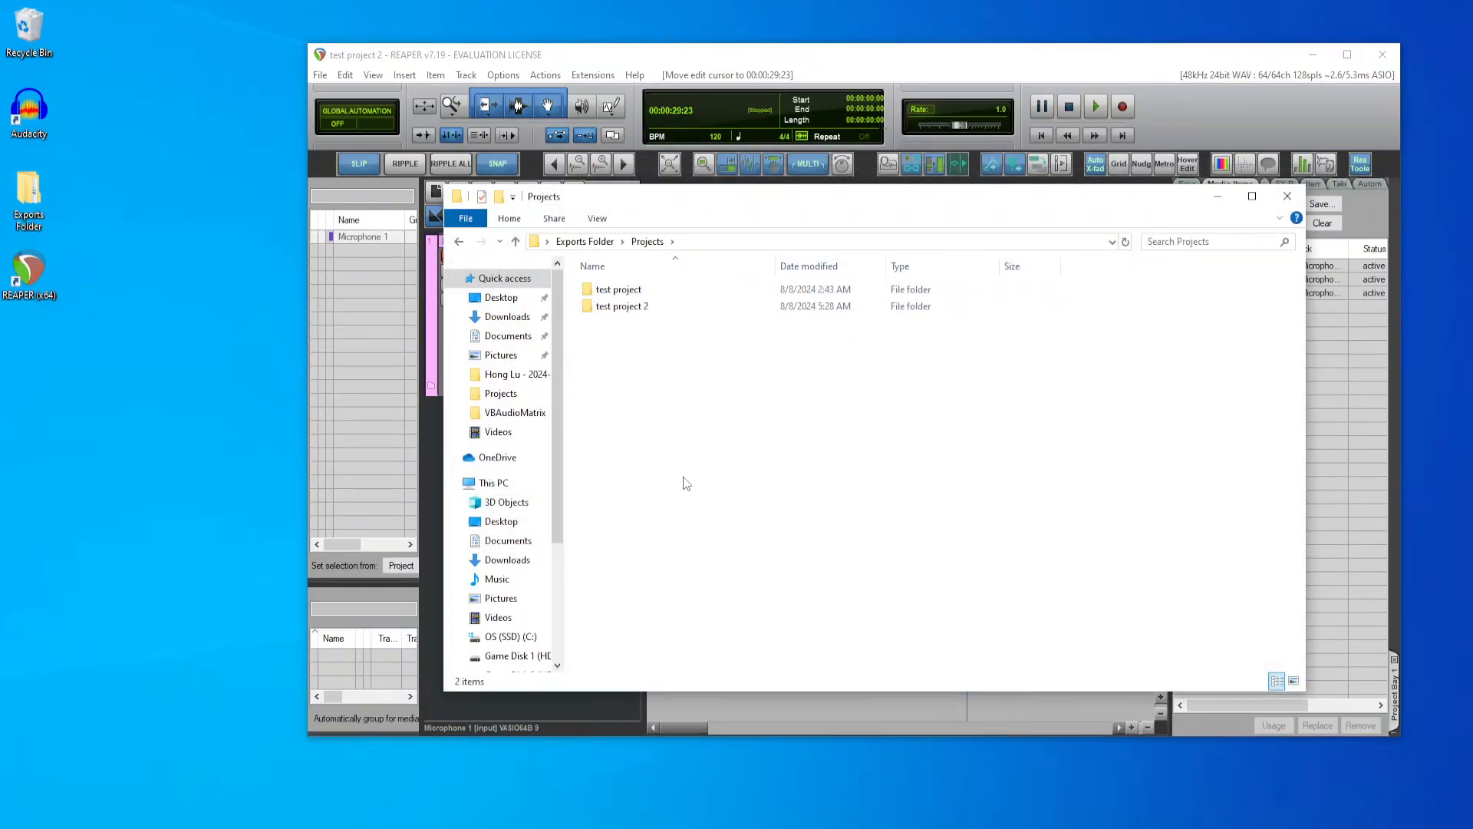
pyautogui.doubleClick(649, 309)
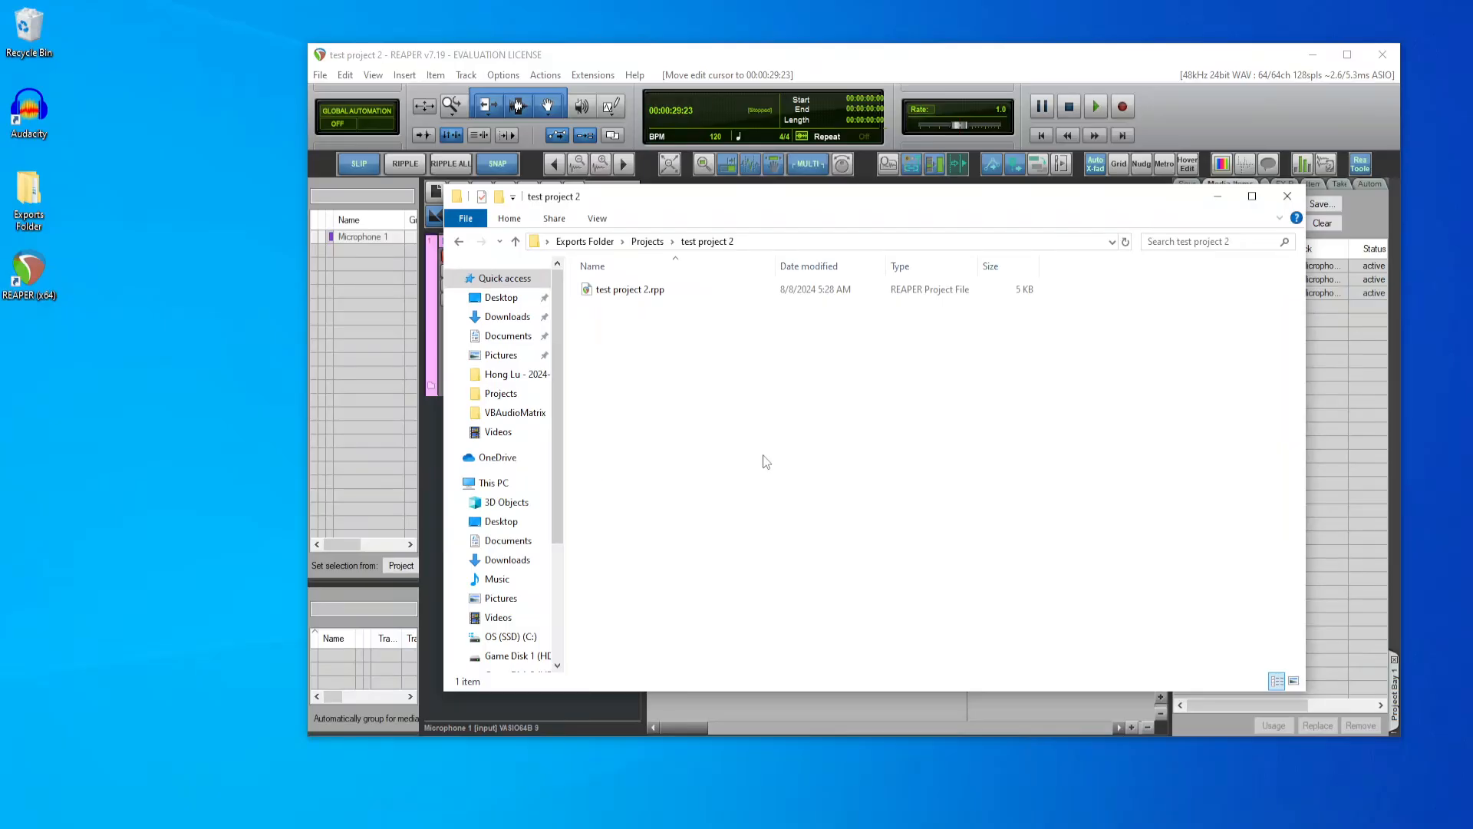
pyautogui.click(1288, 195)
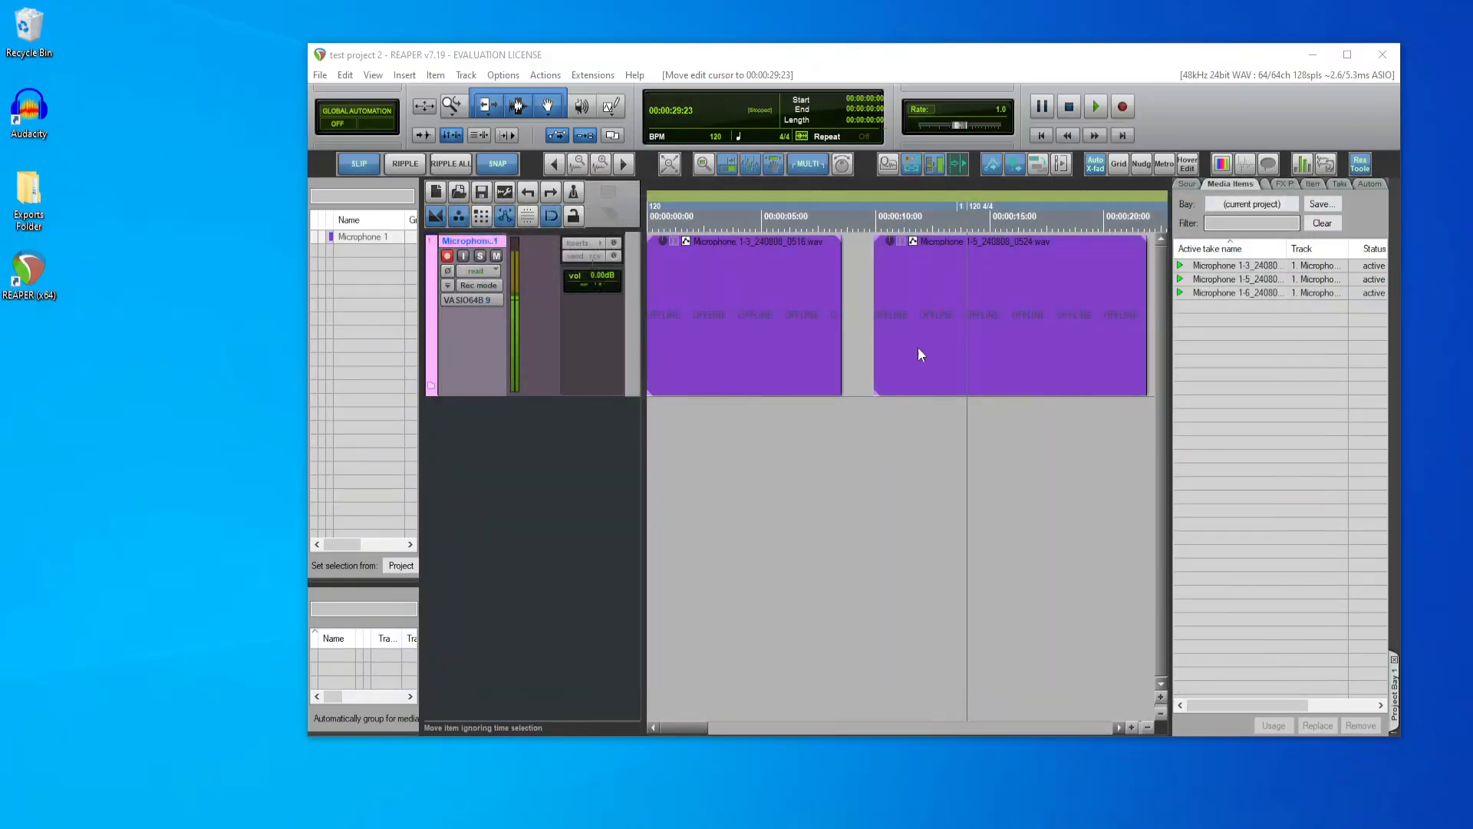
# Step: Select the two existing recordings on the Microphone 1 track alternately to review them
pyautogui.click(920, 537)
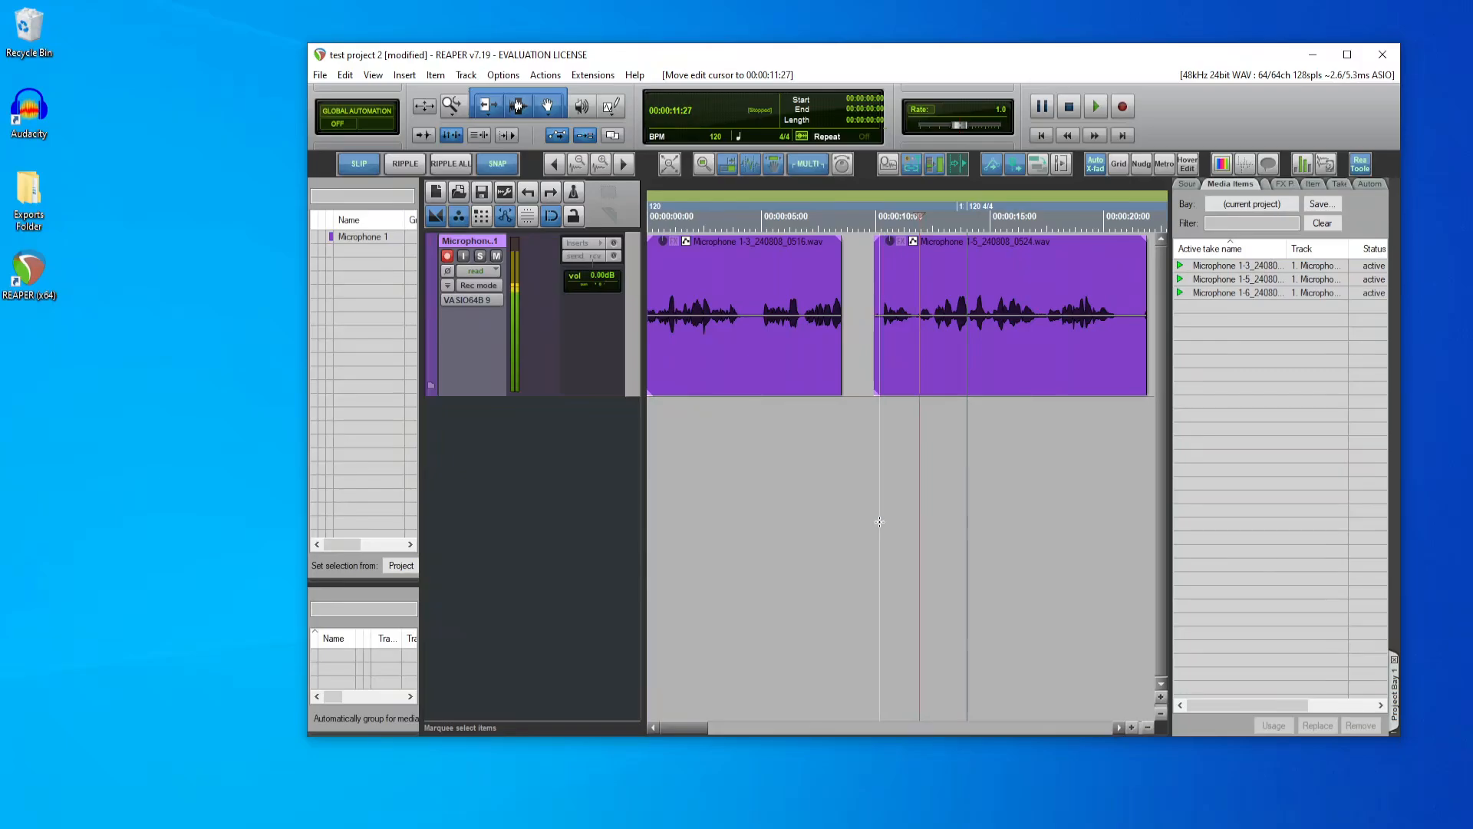
pyautogui.click(785, 375)
pyautogui.click(968, 375)
pyautogui.click(756, 382)
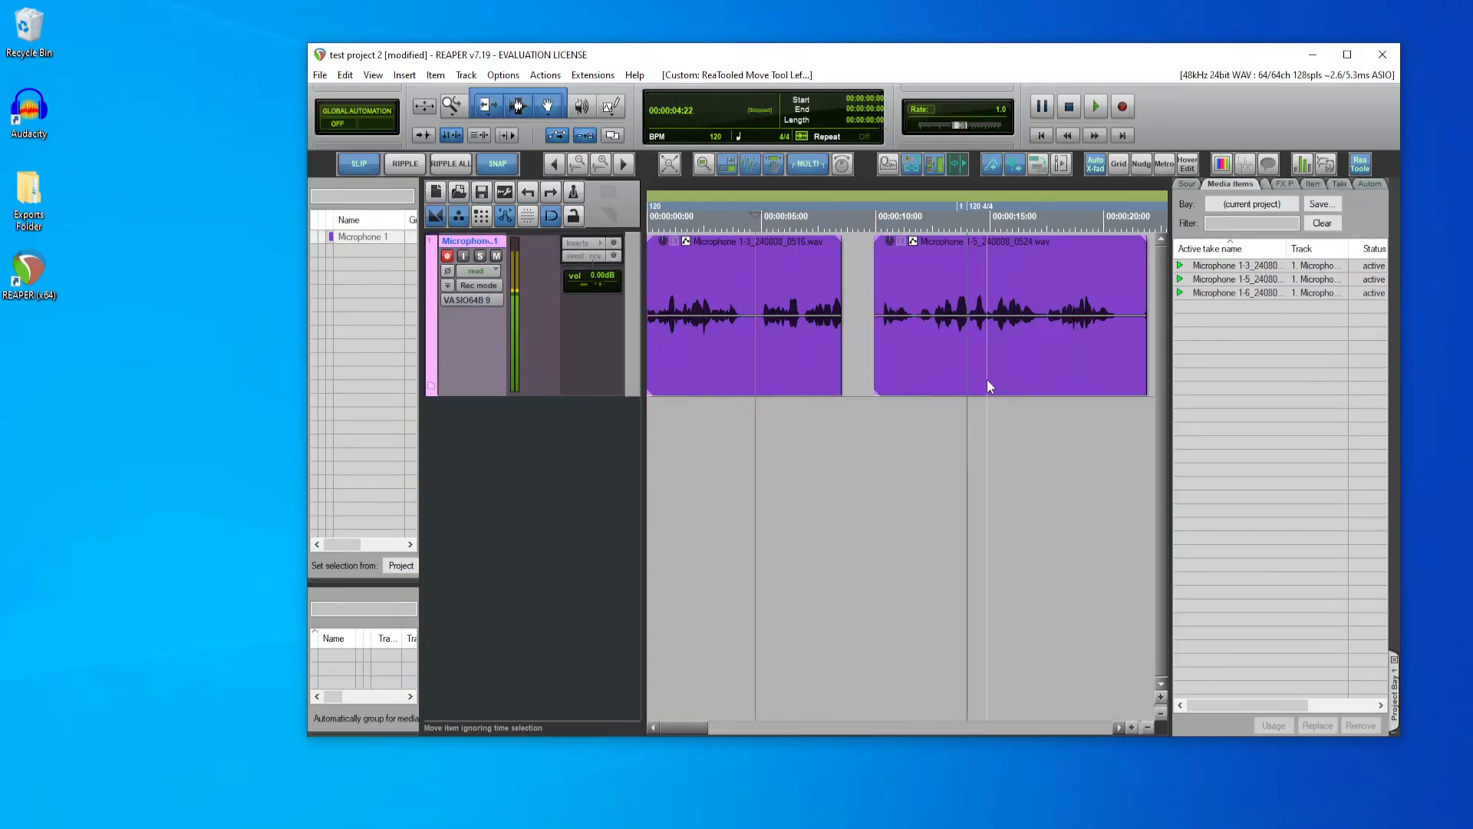
pyautogui.click(986, 379)
pyautogui.click(721, 387)
pyautogui.click(992, 351)
pyautogui.click(748, 361)
pyautogui.click(908, 370)
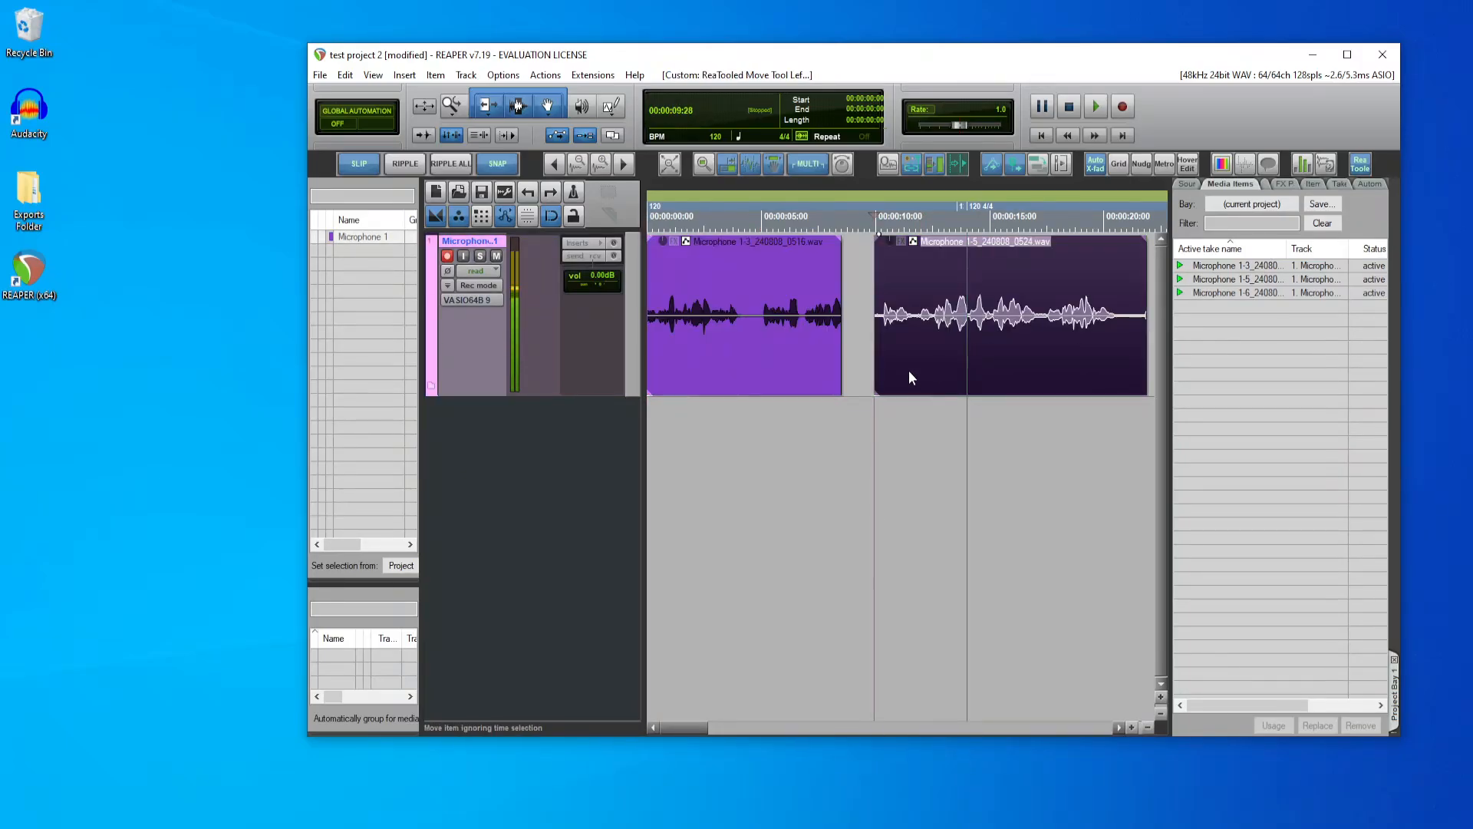
pyautogui.click(756, 376)
pyautogui.click(970, 358)
pyautogui.click(721, 386)
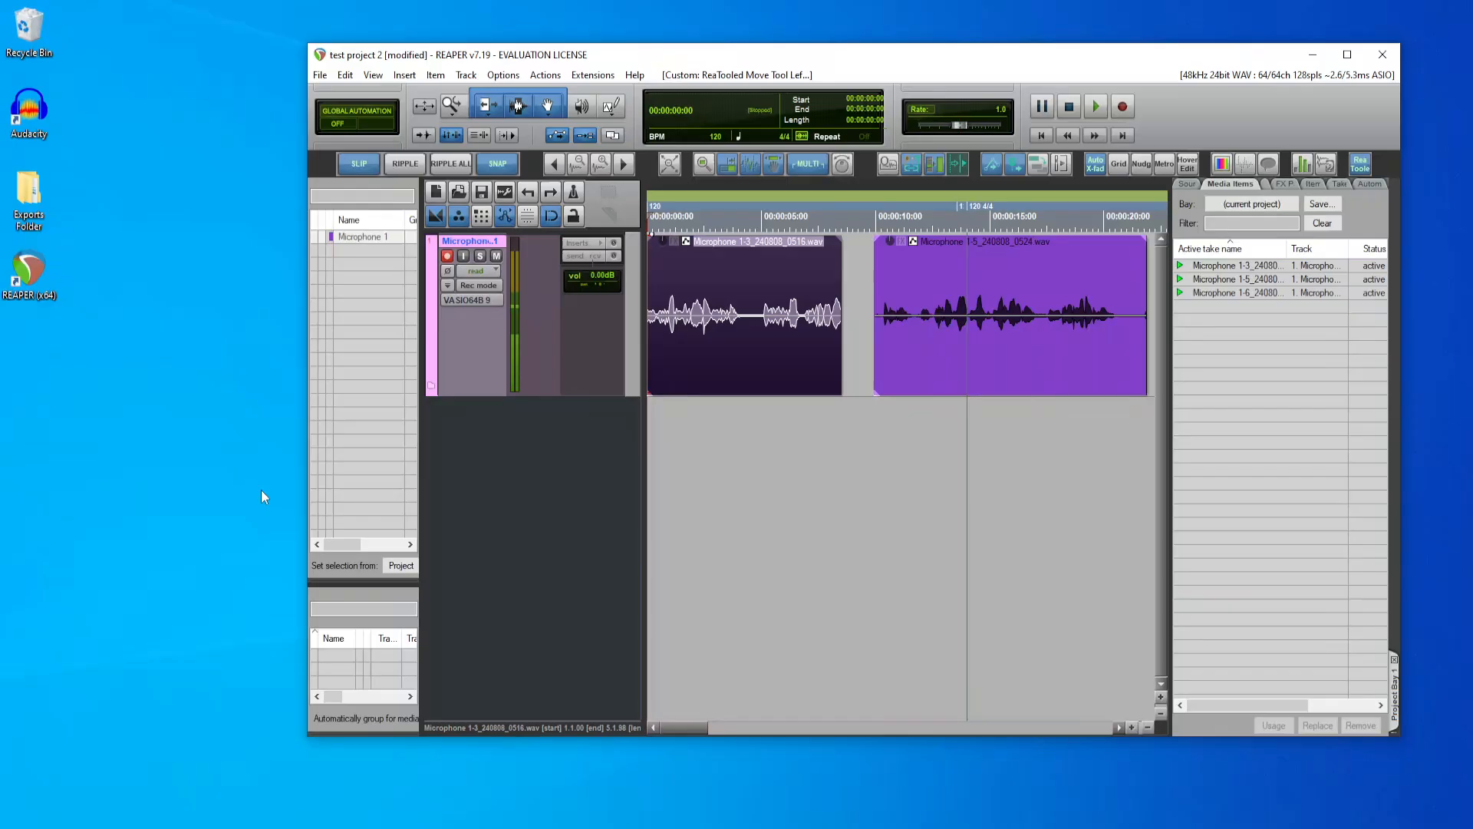
# Step: Check whether the test project 2 folder contains any audio files, then return to the REAPER window
pyautogui.doubleClick(29, 195)
pyautogui.doubleClick(675, 312)
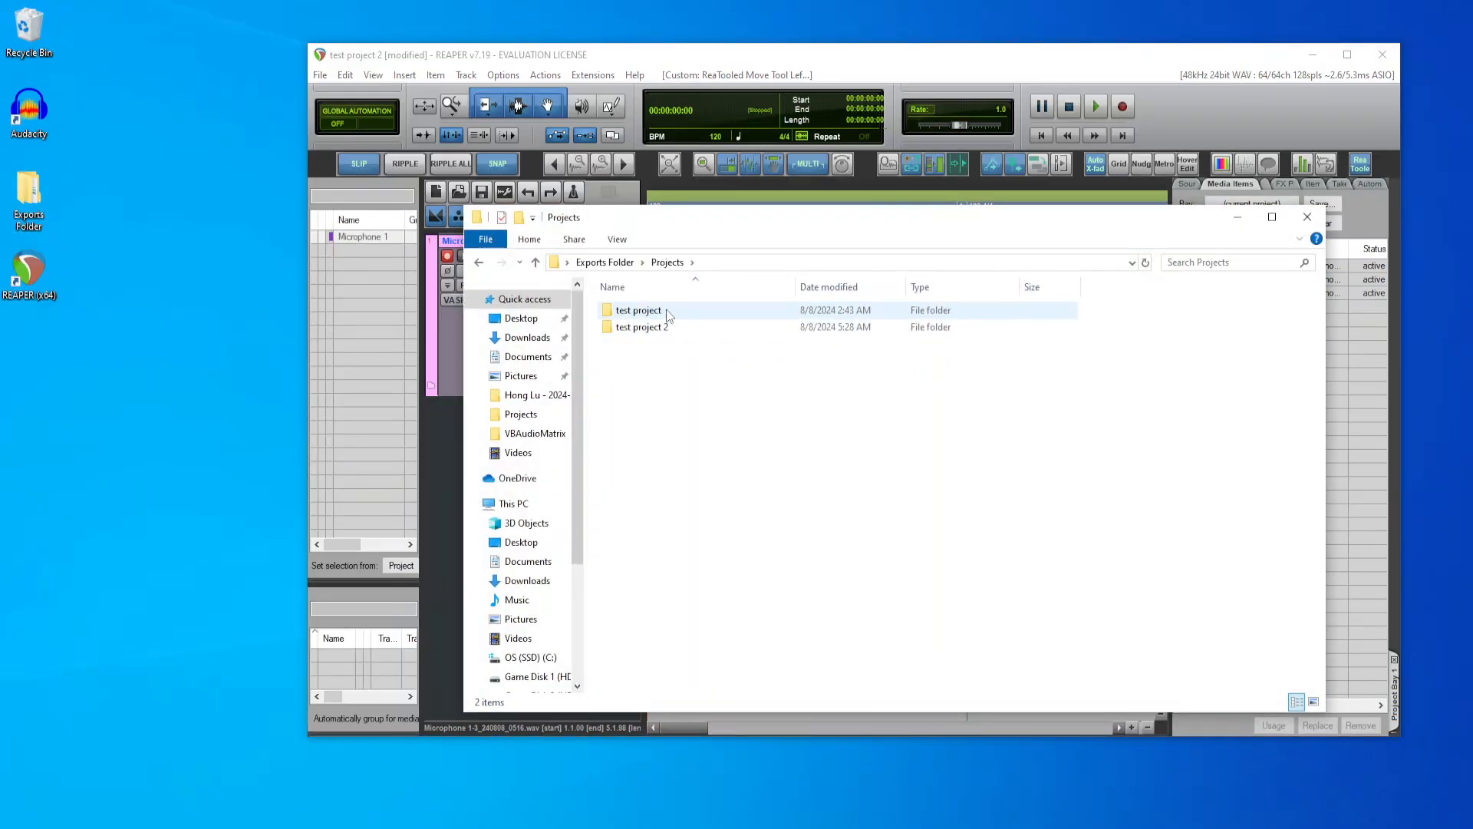
pyautogui.doubleClick(660, 328)
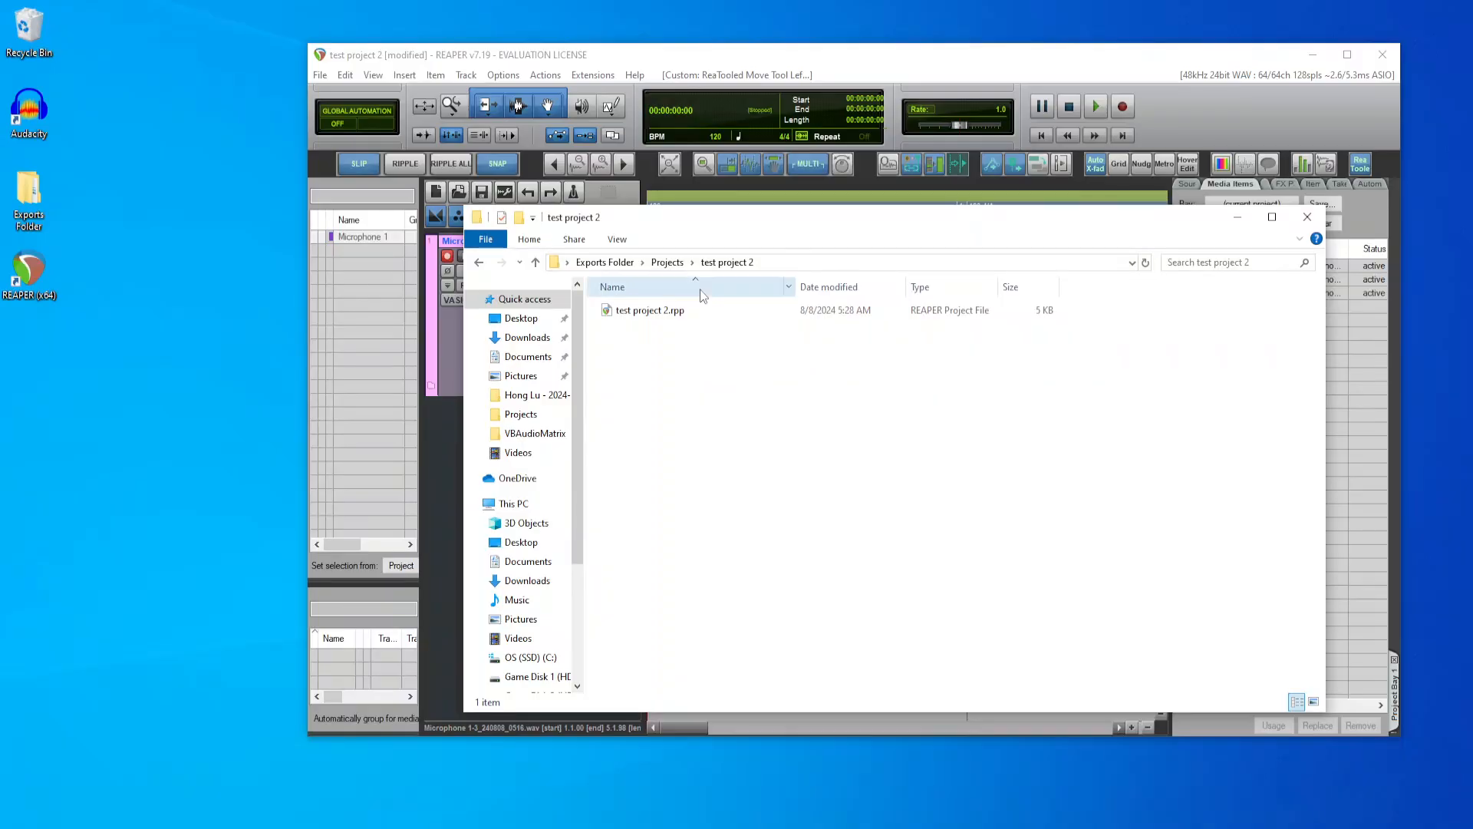
pyautogui.click(1048, 47)
pyautogui.click(574, 479)
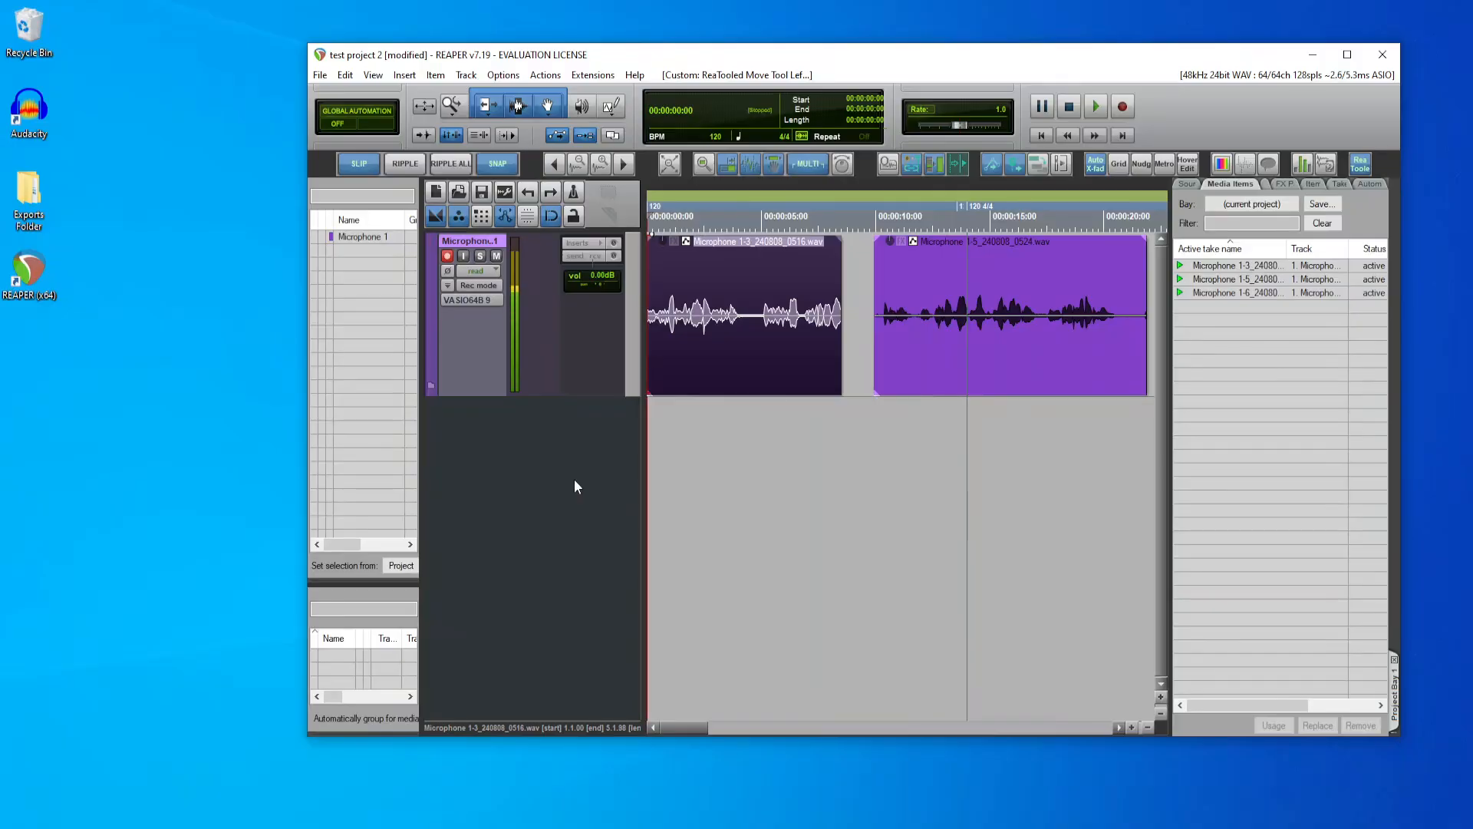
# Step: Delete the Microphone 1 track together with its recordings
pyautogui.click(482, 357)
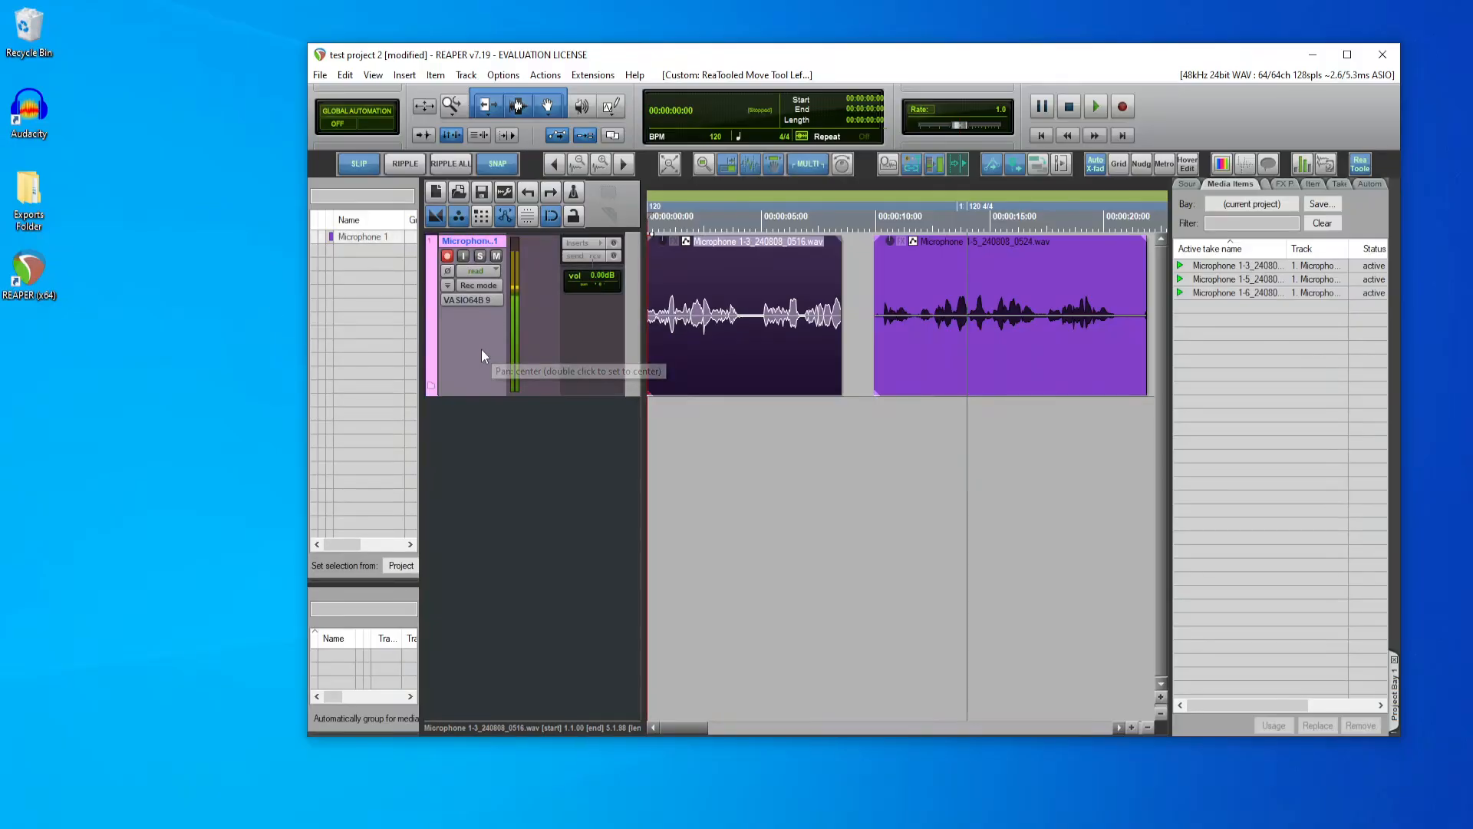
pyautogui.press('Delete')
pyautogui.press('Return')
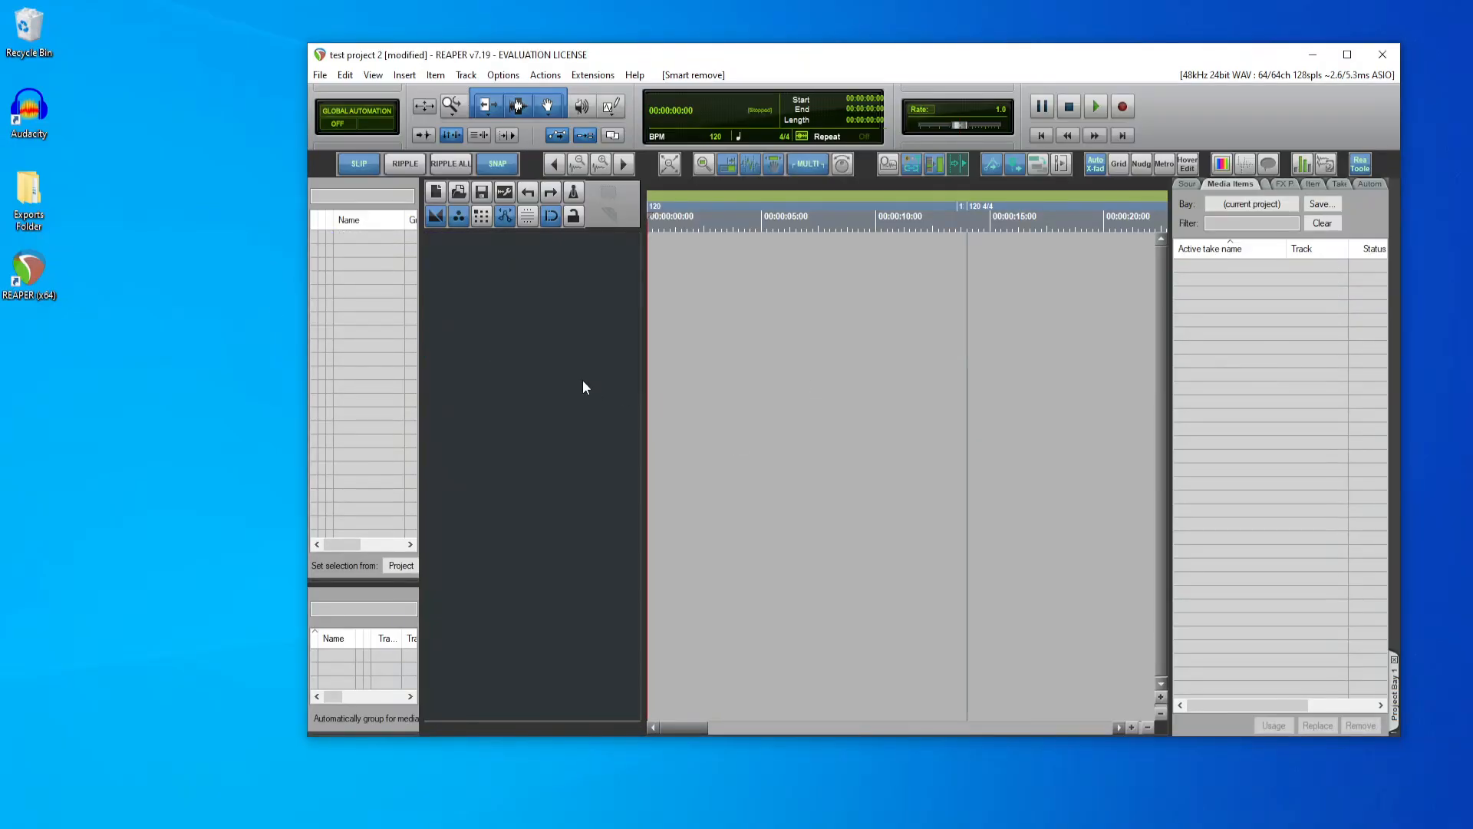
# Step: Insert one new track named "Mic 2" into the empty project
pyautogui.hotkey('ctrl', 't')
pyautogui.click(809, 418)
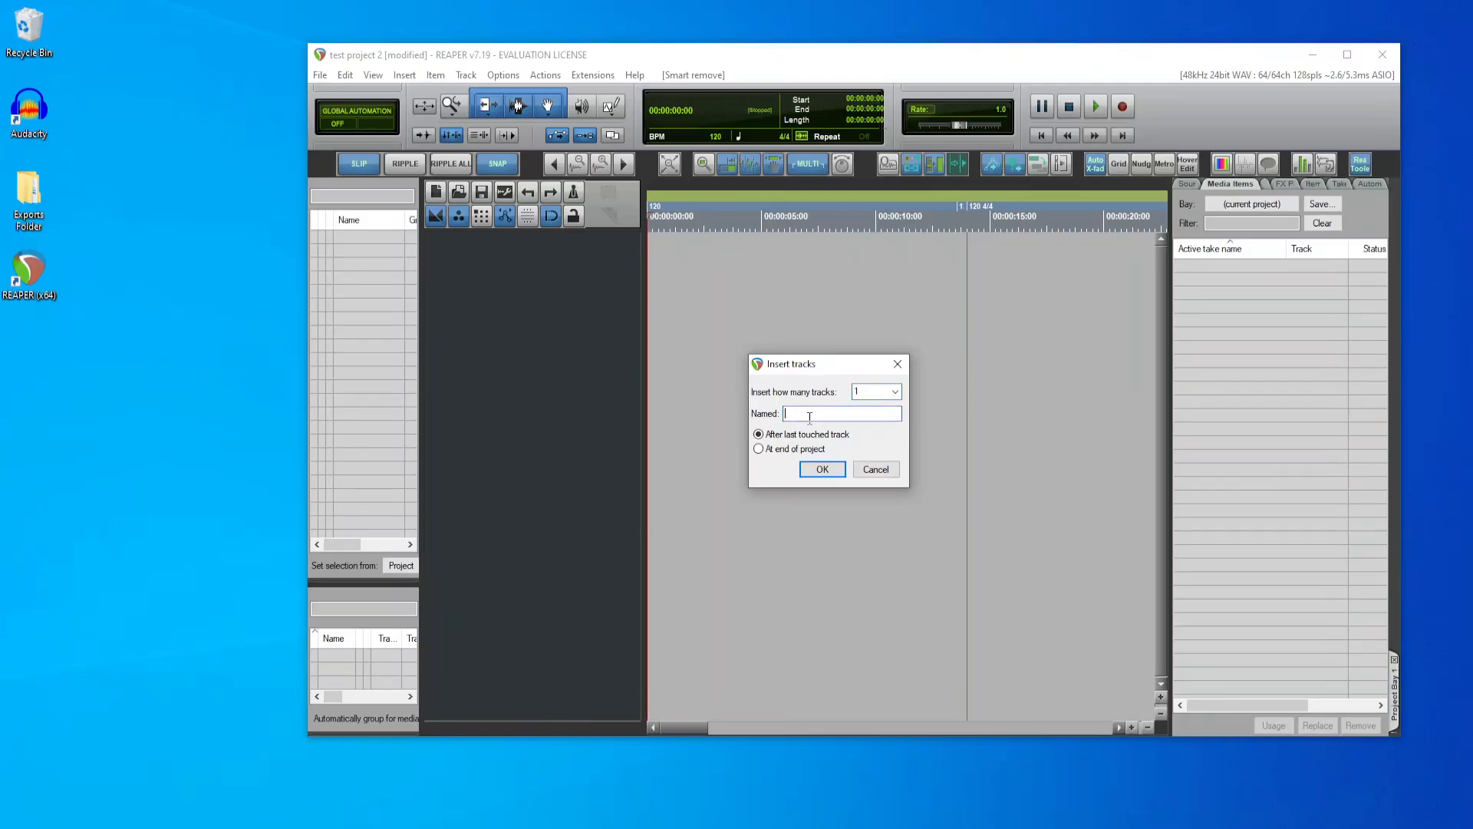
pyautogui.write('Mic 2')
pyautogui.click(818, 469)
# Step: In the Mixer, set the new track's mono input to VASIO64B 9, turn off its input monitoring, and arm it for recording
pyautogui.hotkey('ctrl', 'm')
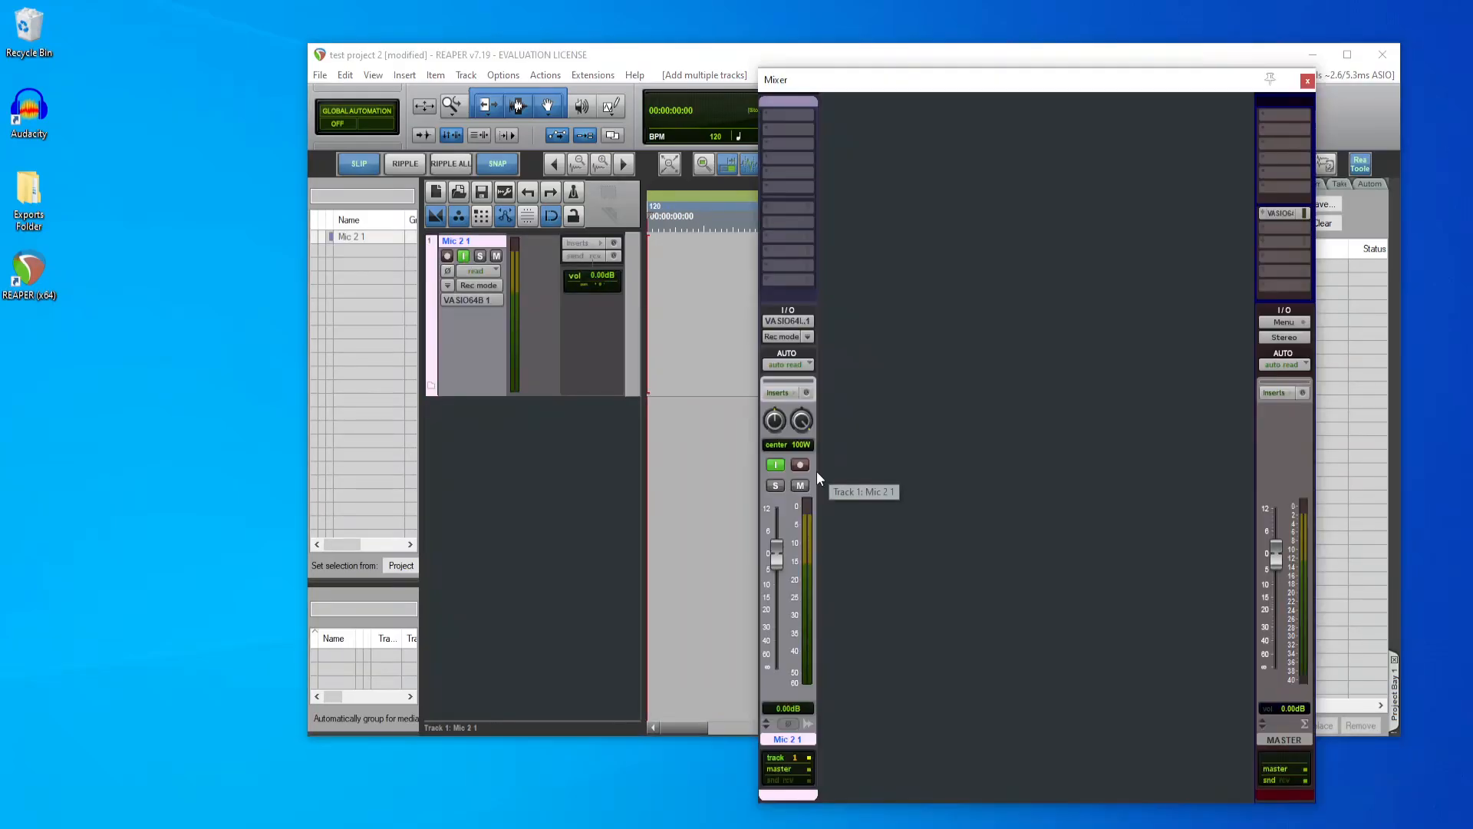
pyautogui.click(809, 321)
pyautogui.moveTo(860, 331)
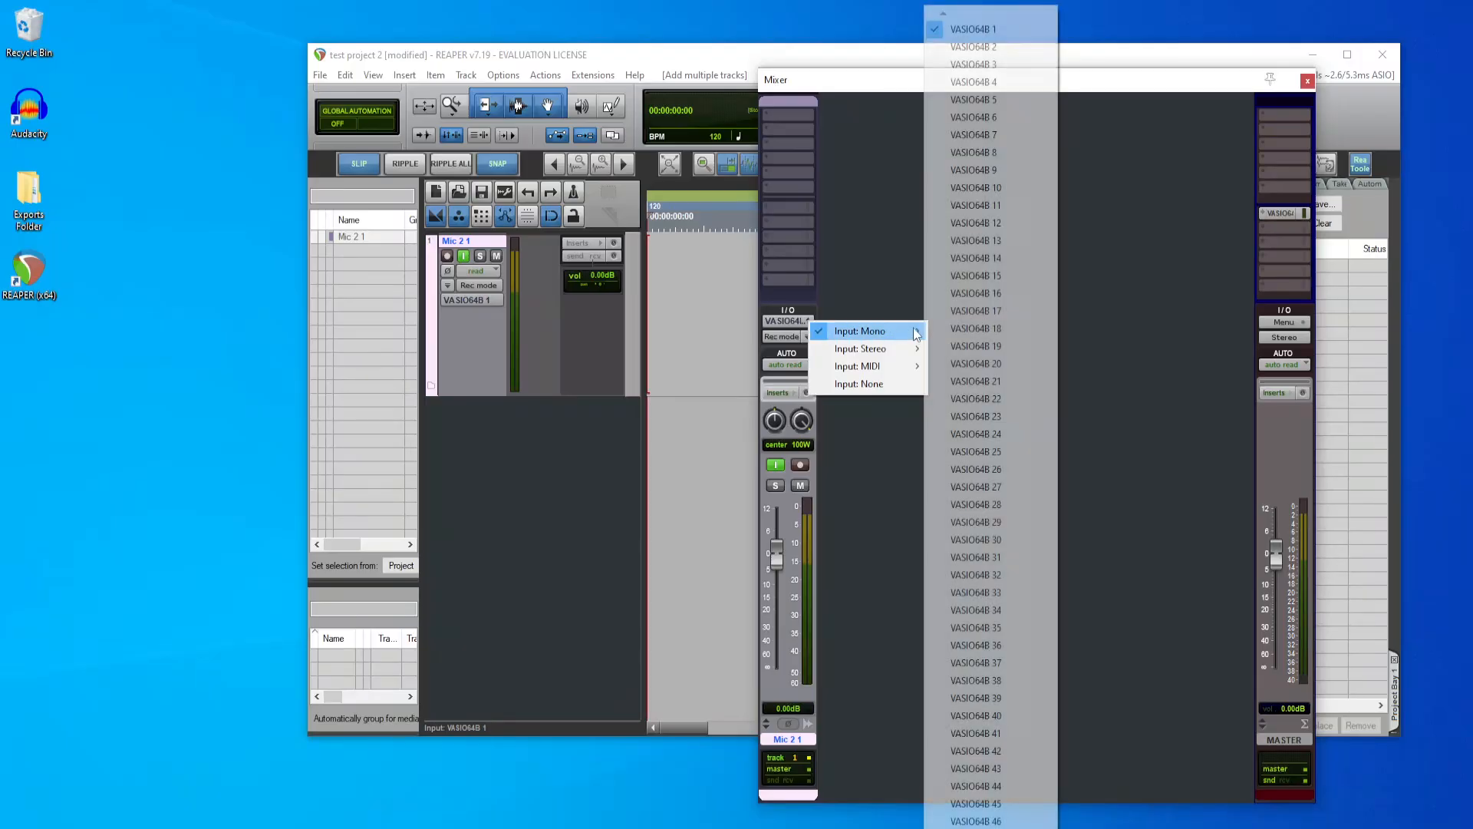
pyautogui.click(1019, 169)
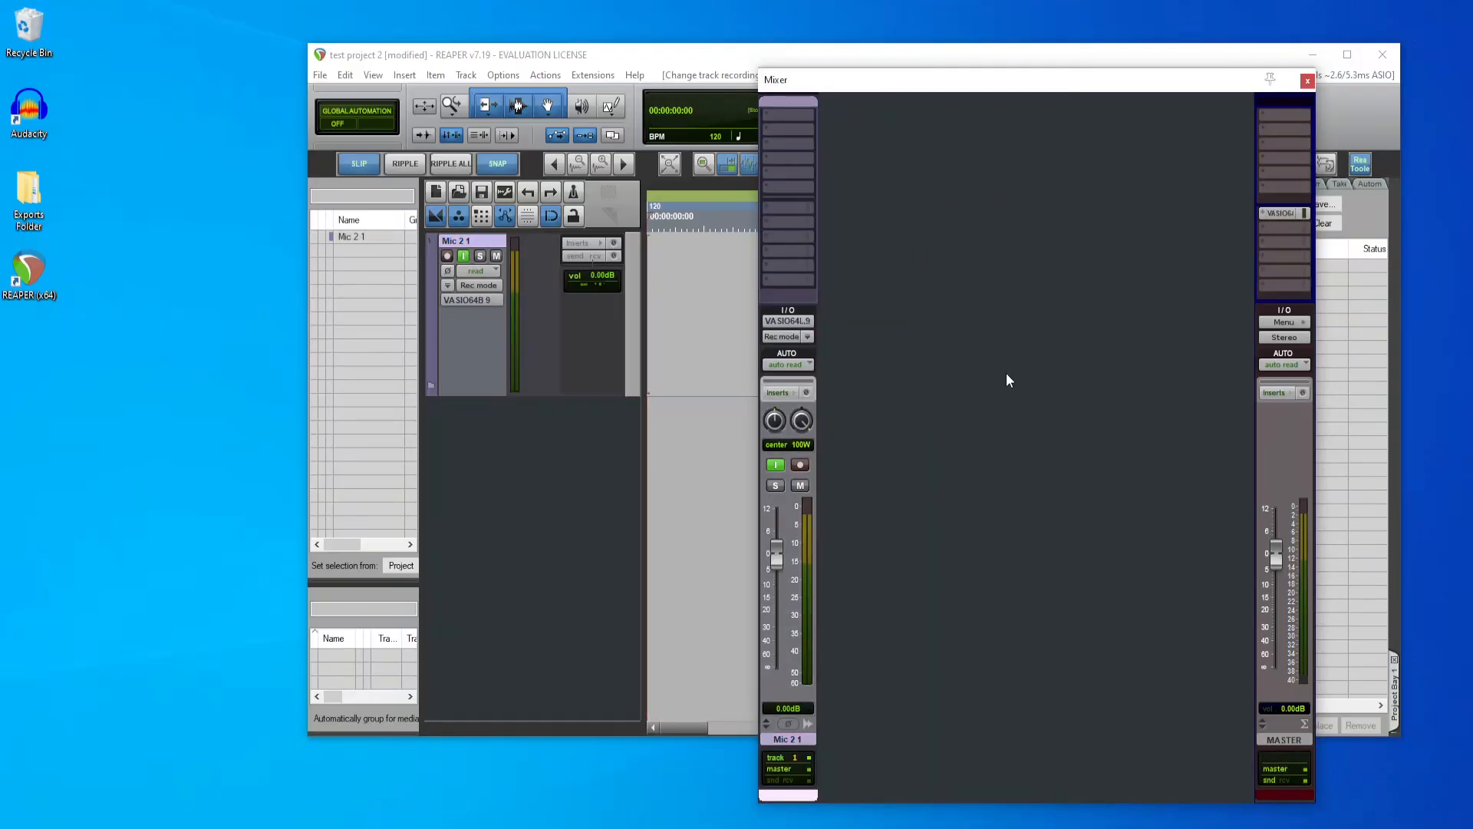
pyautogui.click(775, 464)
pyautogui.click(800, 464)
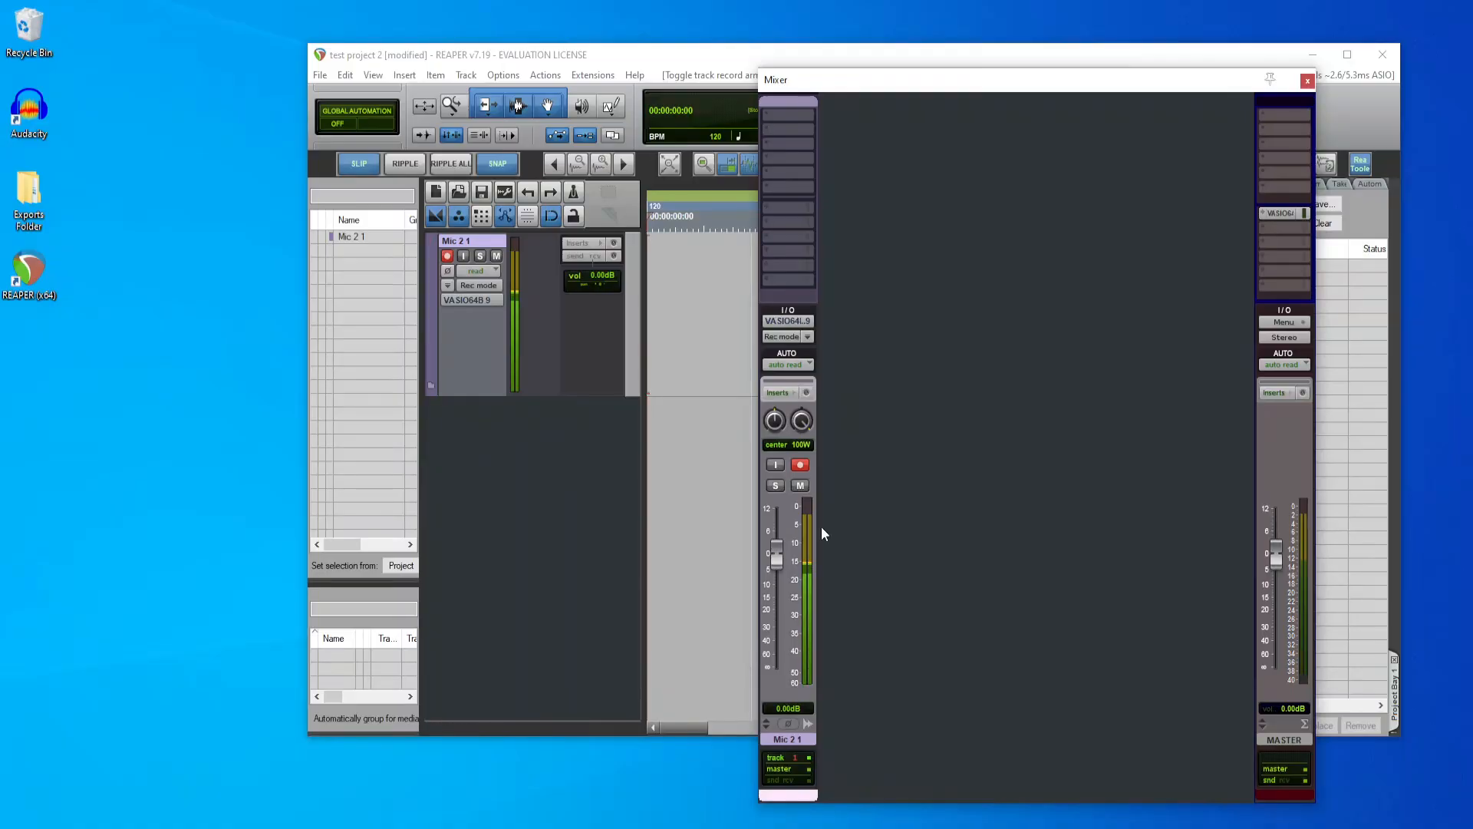
# Step: Move the Mixer aside and record a short test clip of about 2 seconds on the Mic 2 track
pyautogui.moveTo(1136, 91); pyautogui.dragTo(1164, 36)
pyautogui.click(797, 70)
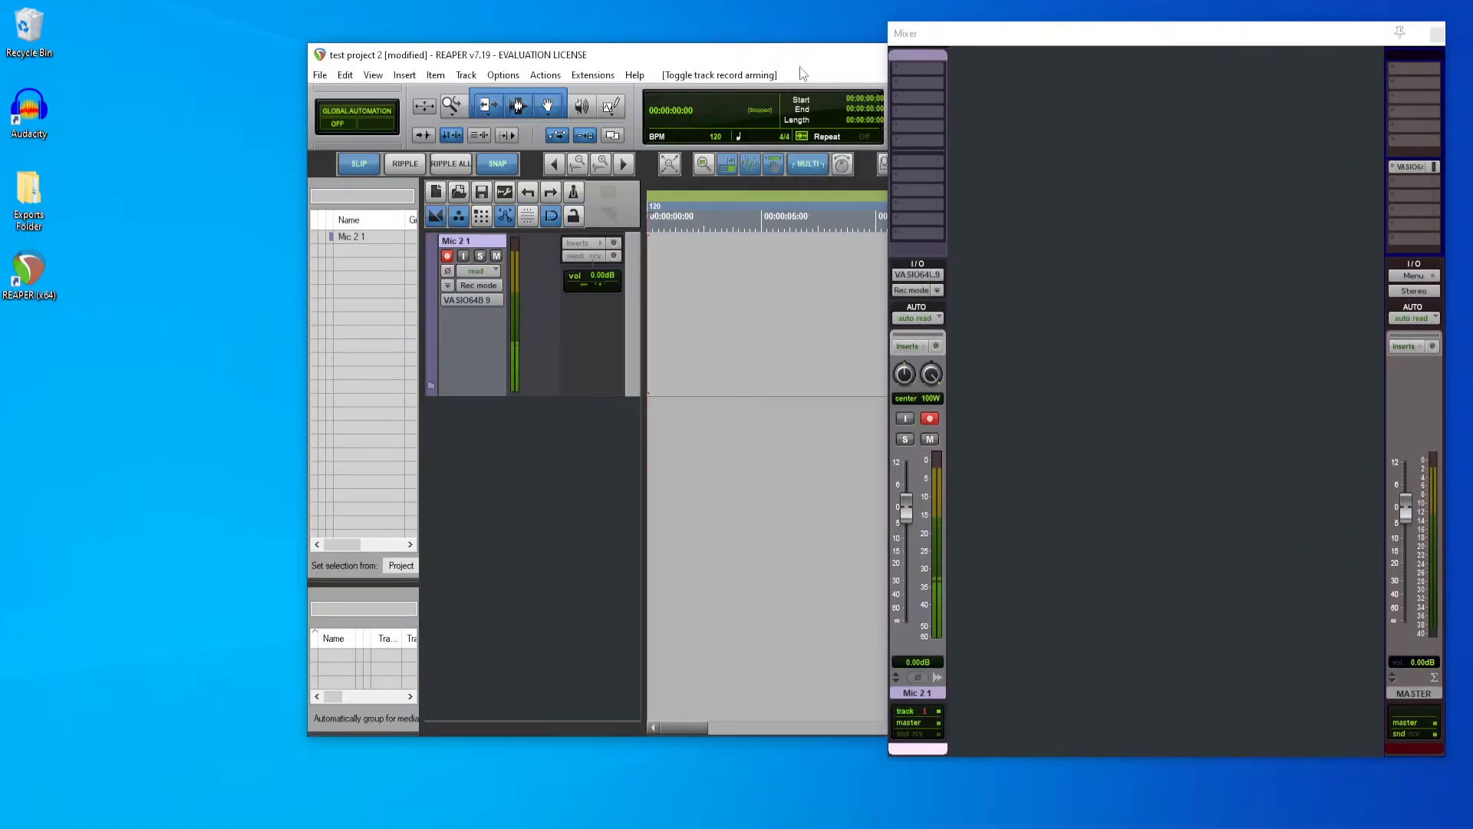
pyautogui.hotkey('ctrl', 'r')
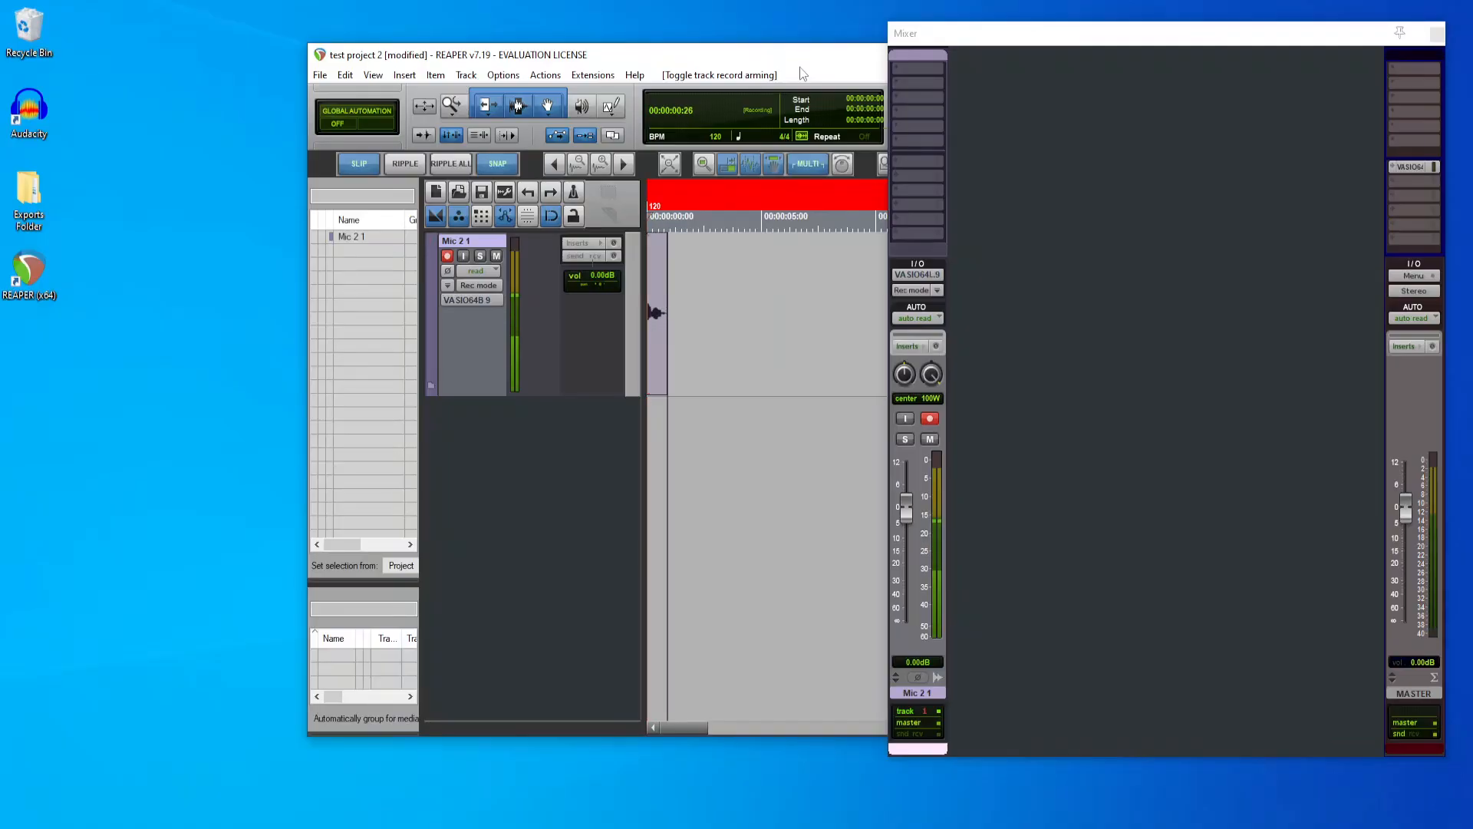
pyautogui.hotkey('ctrl', 'r')
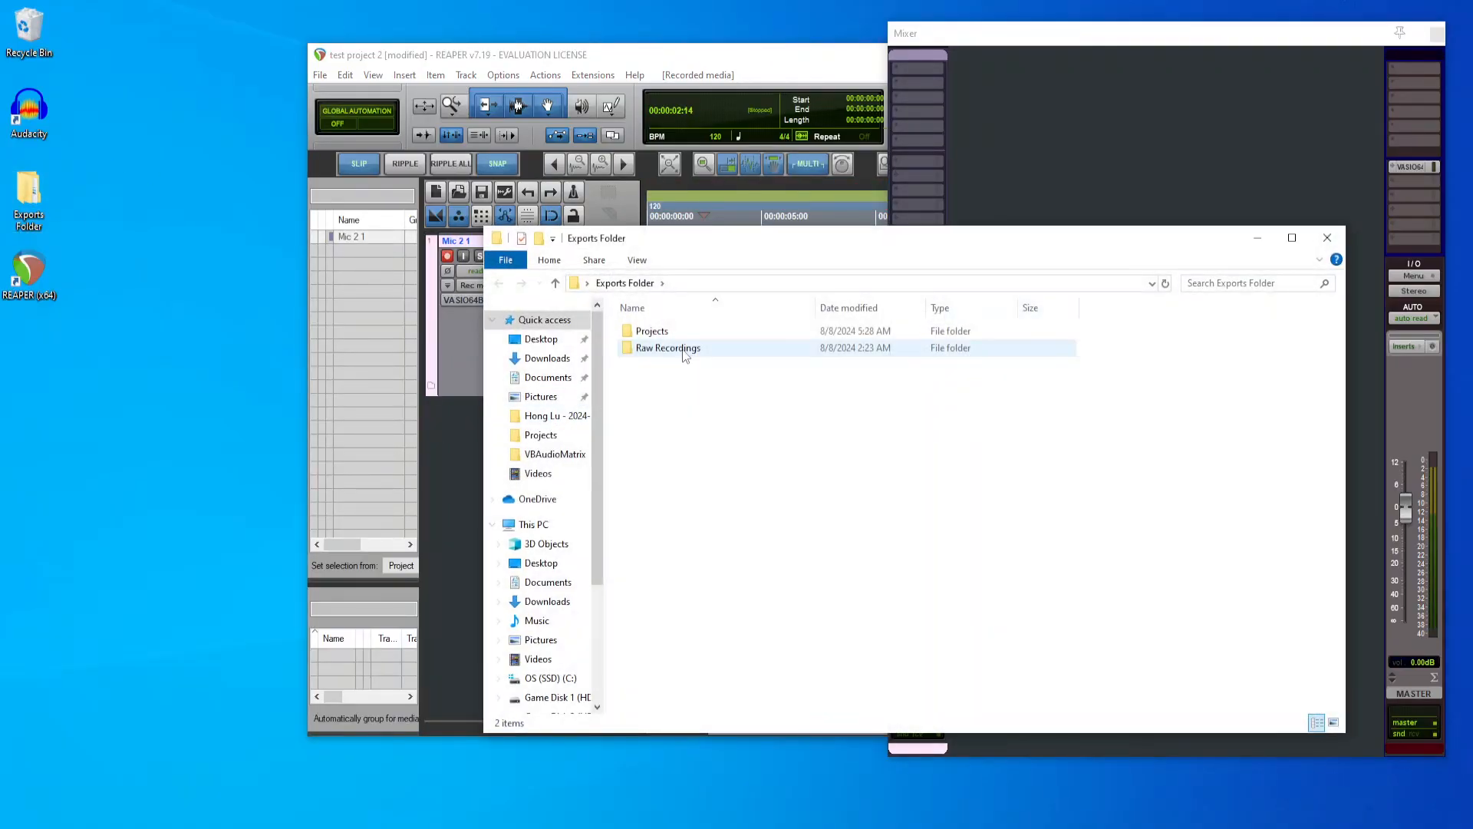
# Step: Open the Audio Files folder of test project 2, widen the name column, and select the newly recorded WAV file
pyautogui.doubleClick(684, 330)
pyautogui.click(684, 330)
pyautogui.doubleClick(689, 350)
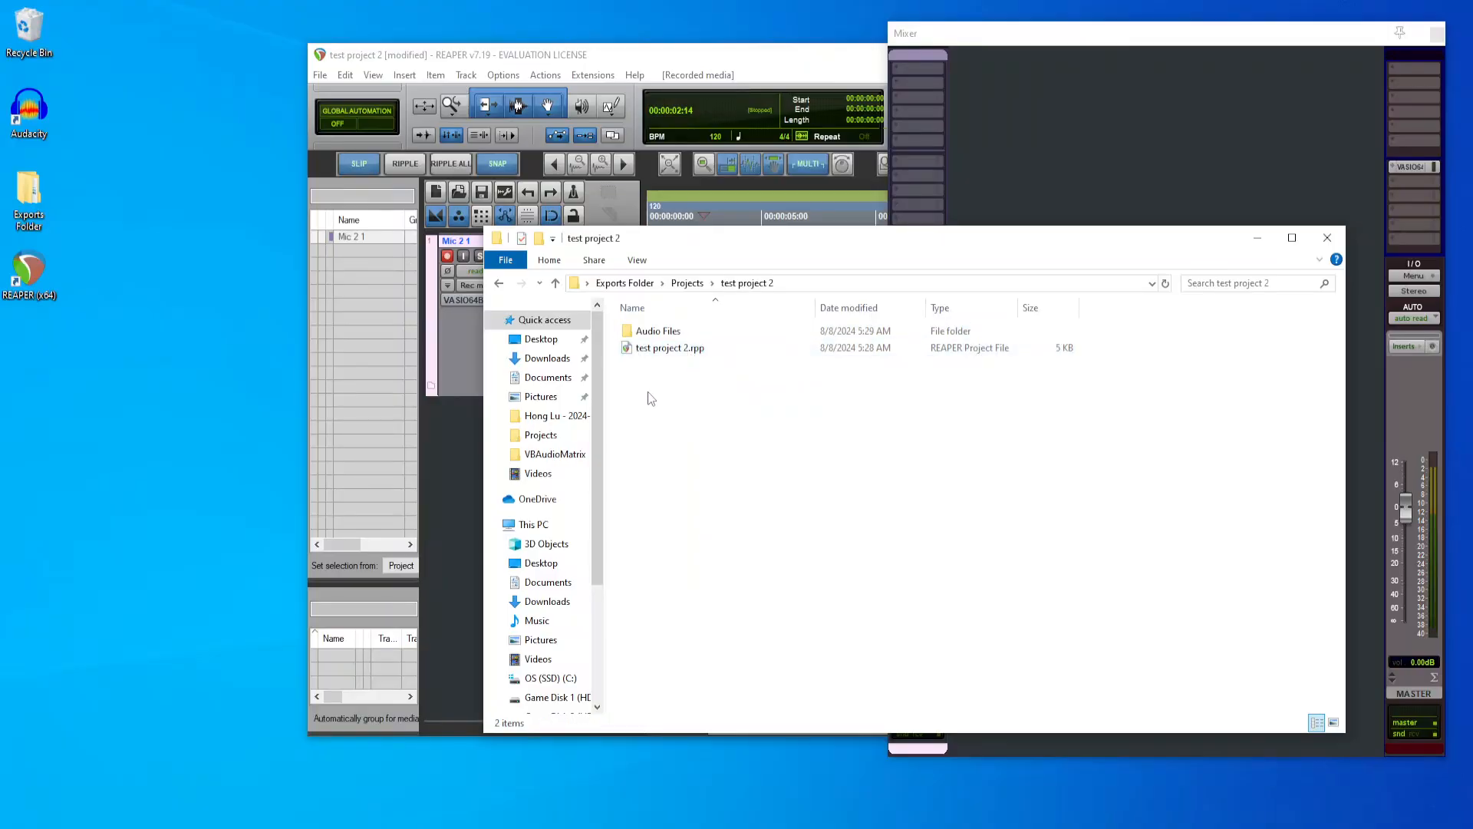
pyautogui.doubleClick(680, 331)
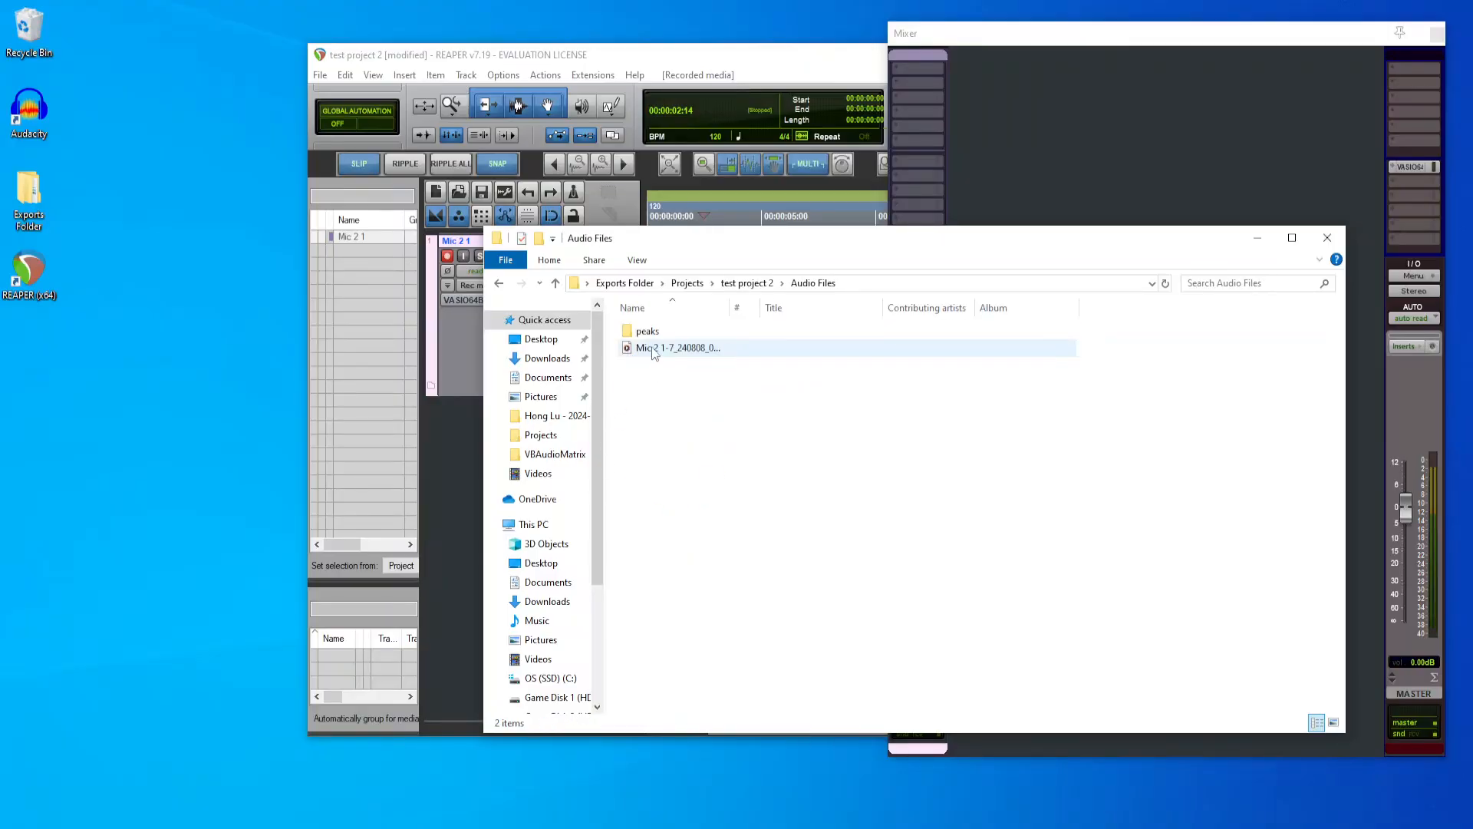
pyautogui.moveTo(729, 306); pyautogui.dragTo(815, 308)
pyautogui.click(698, 349)
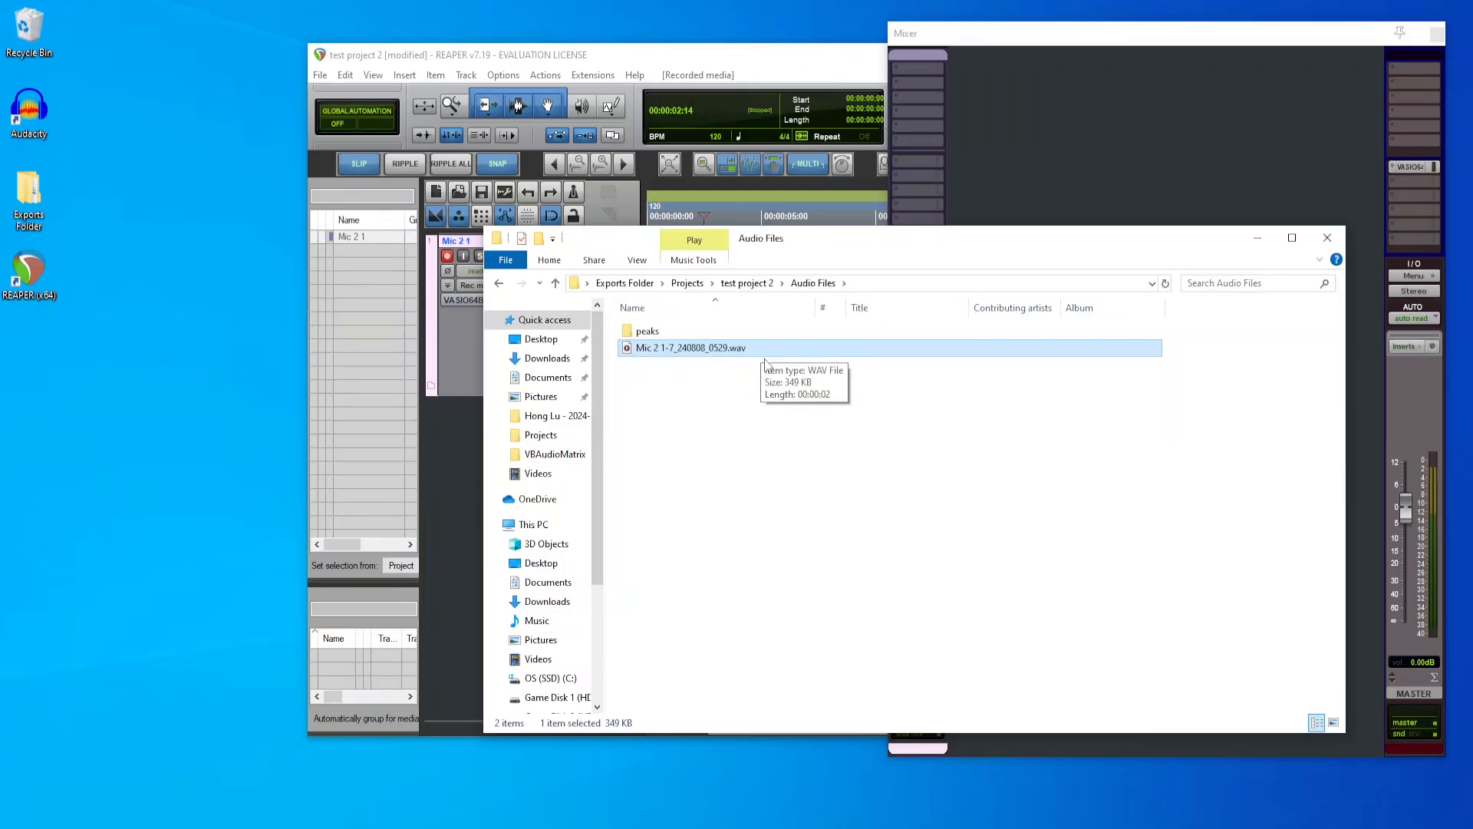
# Step: Import the recorded Mic 2 WAV file from the Audio Files folder onto a new track below the original recording
pyautogui.moveTo(808, 259); pyautogui.dragTo(1203, 307)
pyautogui.moveTo(1129, 398); pyautogui.dragTo(667, 424)
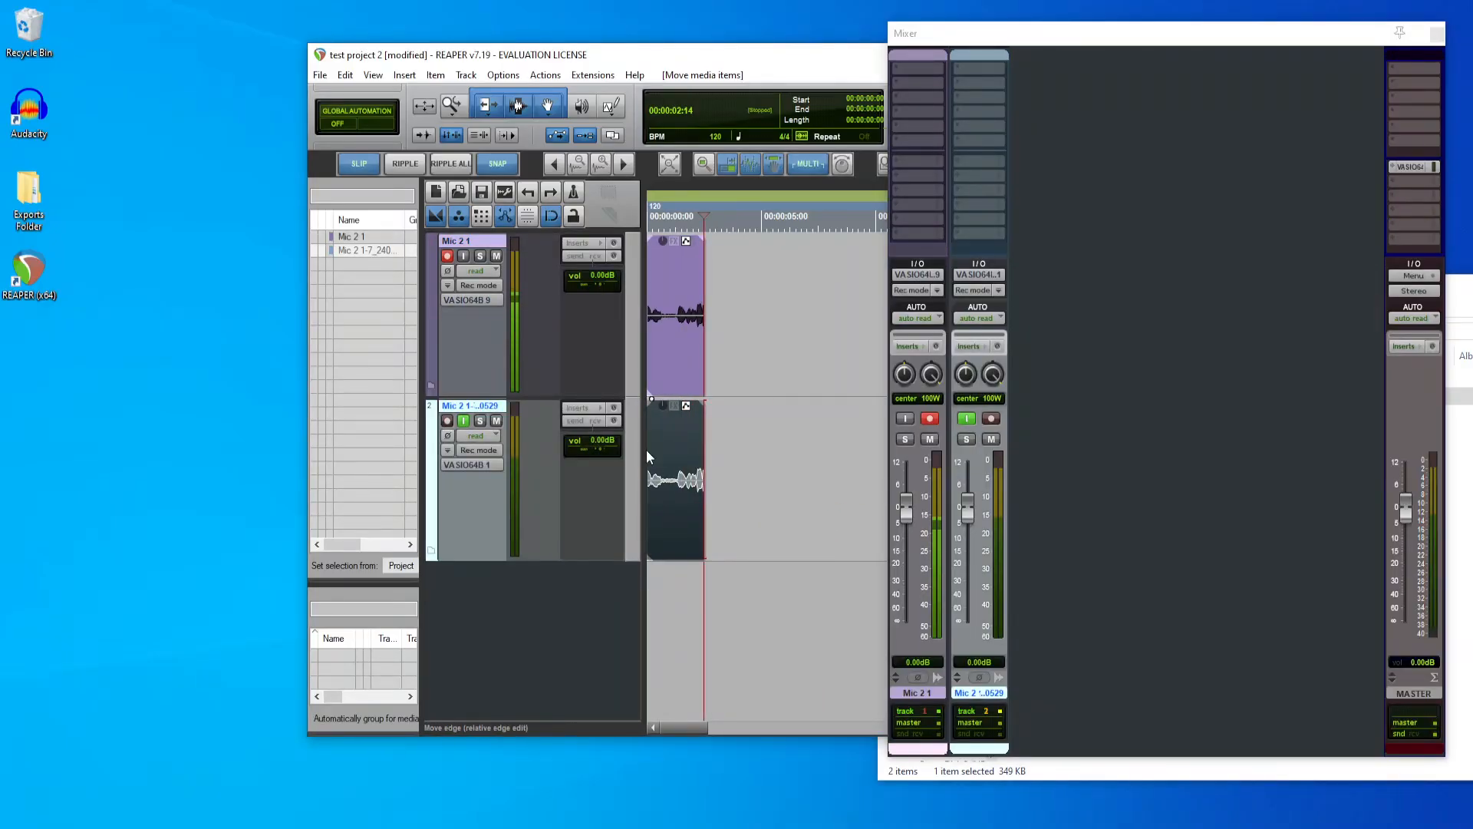
# Step: Reposition the Mixer and bring the Audio Files folder window back into view to examine the recorded WAV file's name
pyautogui.moveTo(1082, 35); pyautogui.dragTo(905, 27)
pyautogui.click(1421, 298)
pyautogui.moveTo(1422, 296); pyautogui.dragTo(996, 196)
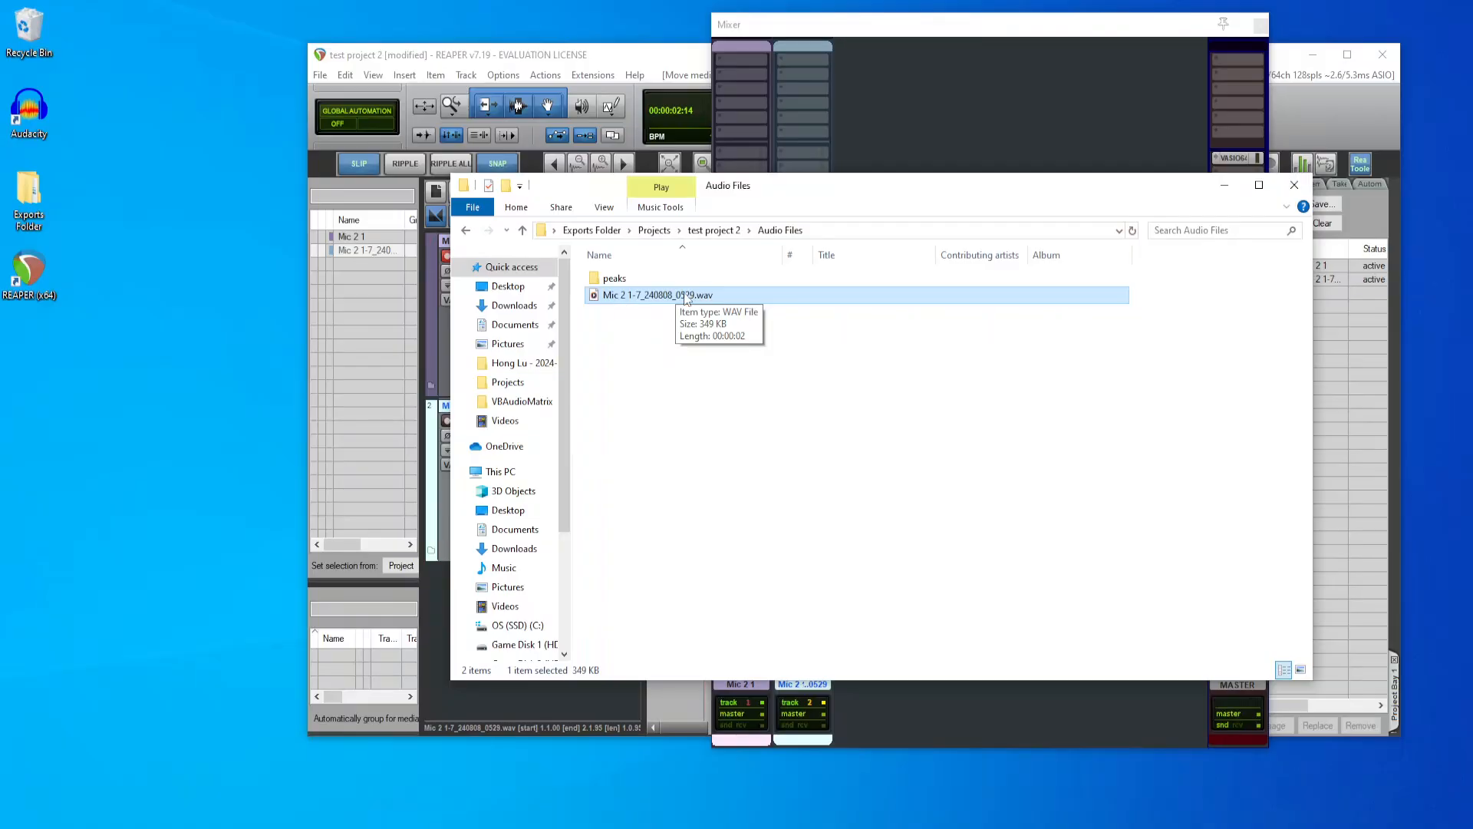
# Step: Close the Audio Files folder window and the floating Mixer
pyautogui.moveTo(758, 184)
pyautogui.mouseDown()
pyautogui.moveTo(971, 204)
pyautogui.moveTo(689, 293)
pyautogui.moveTo(762, 172)
pyautogui.mouseUp()
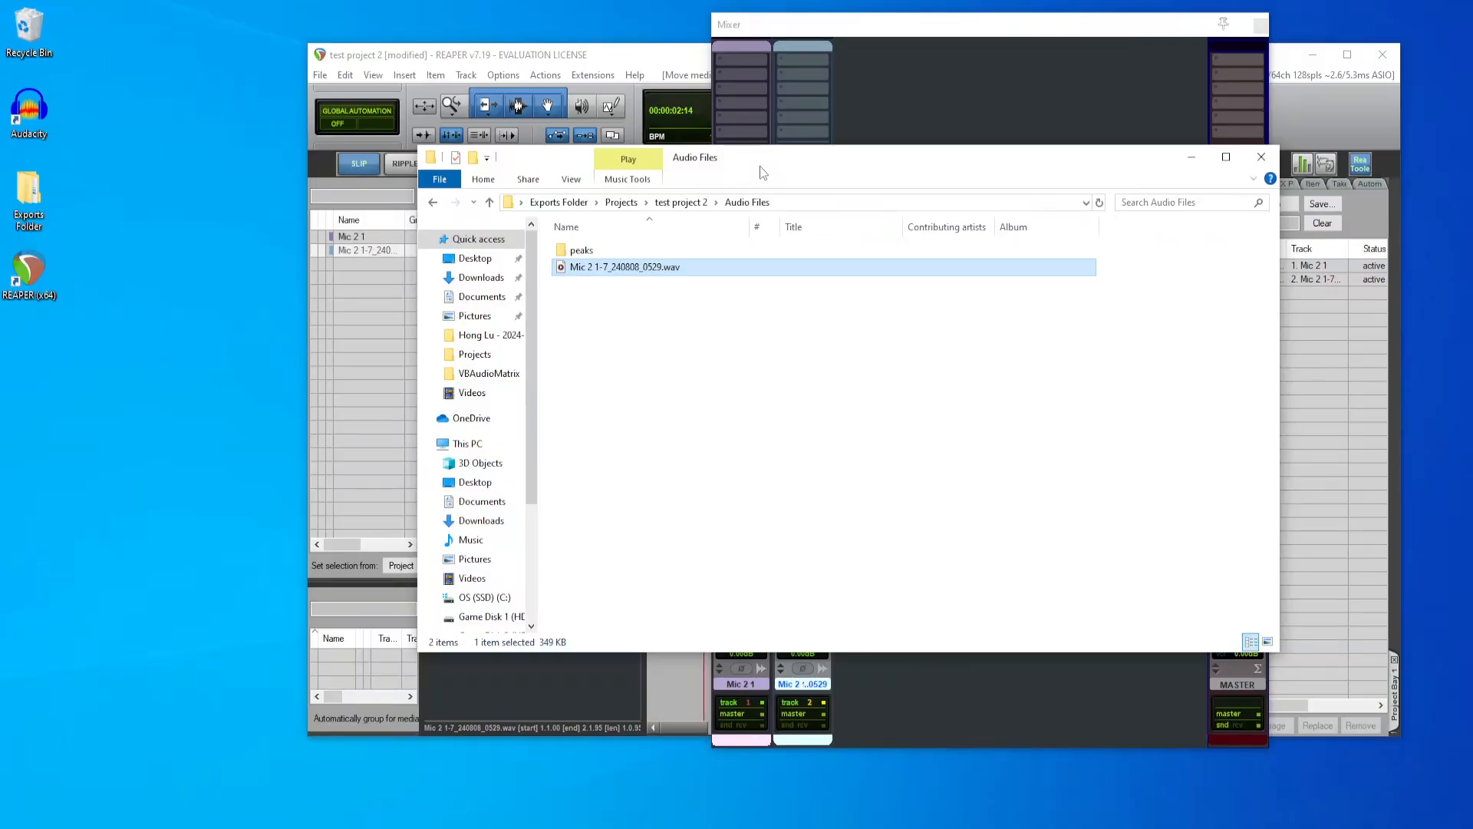
pyautogui.click(1261, 157)
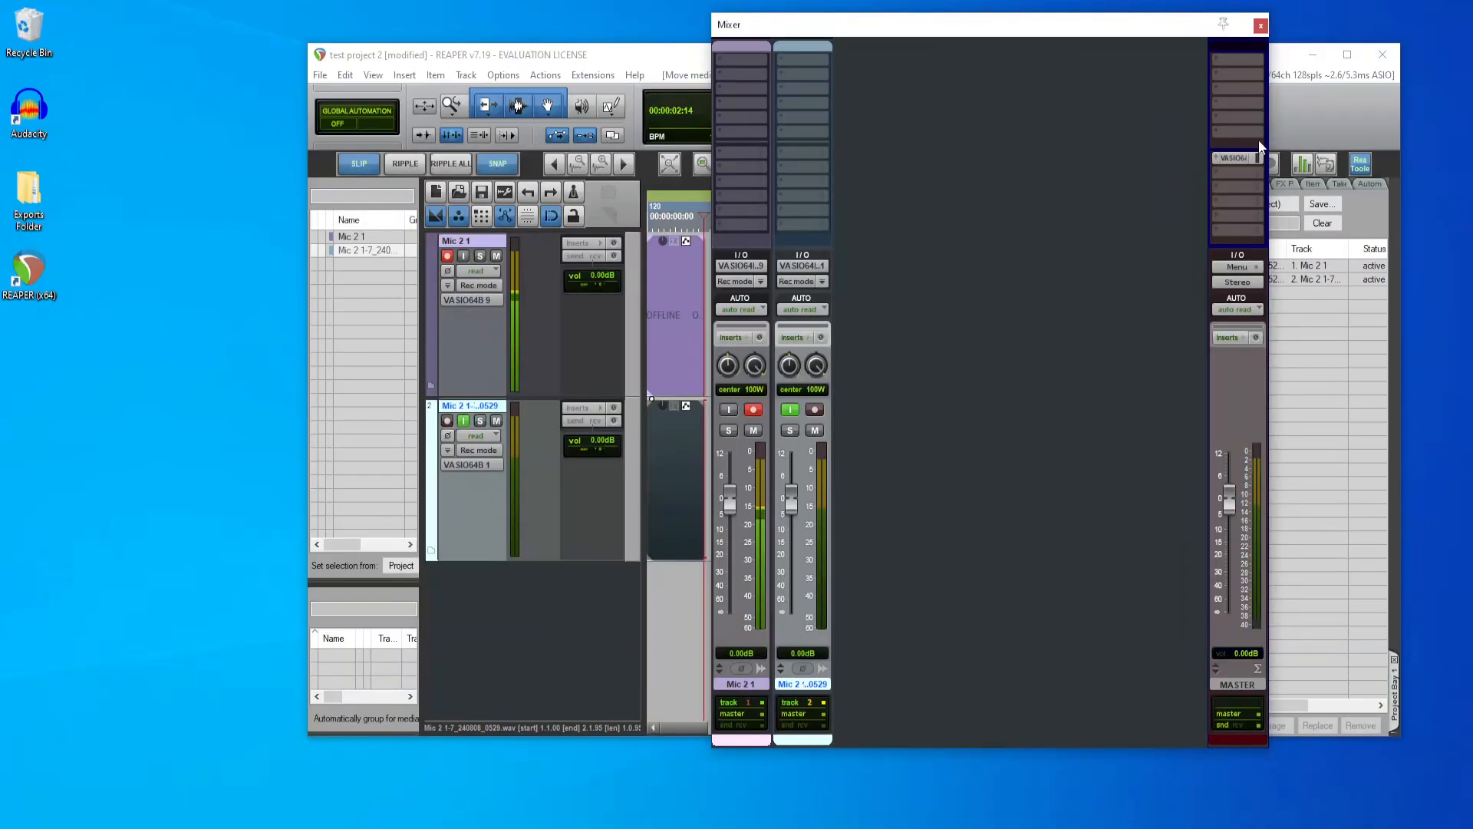
pyautogui.click(1260, 27)
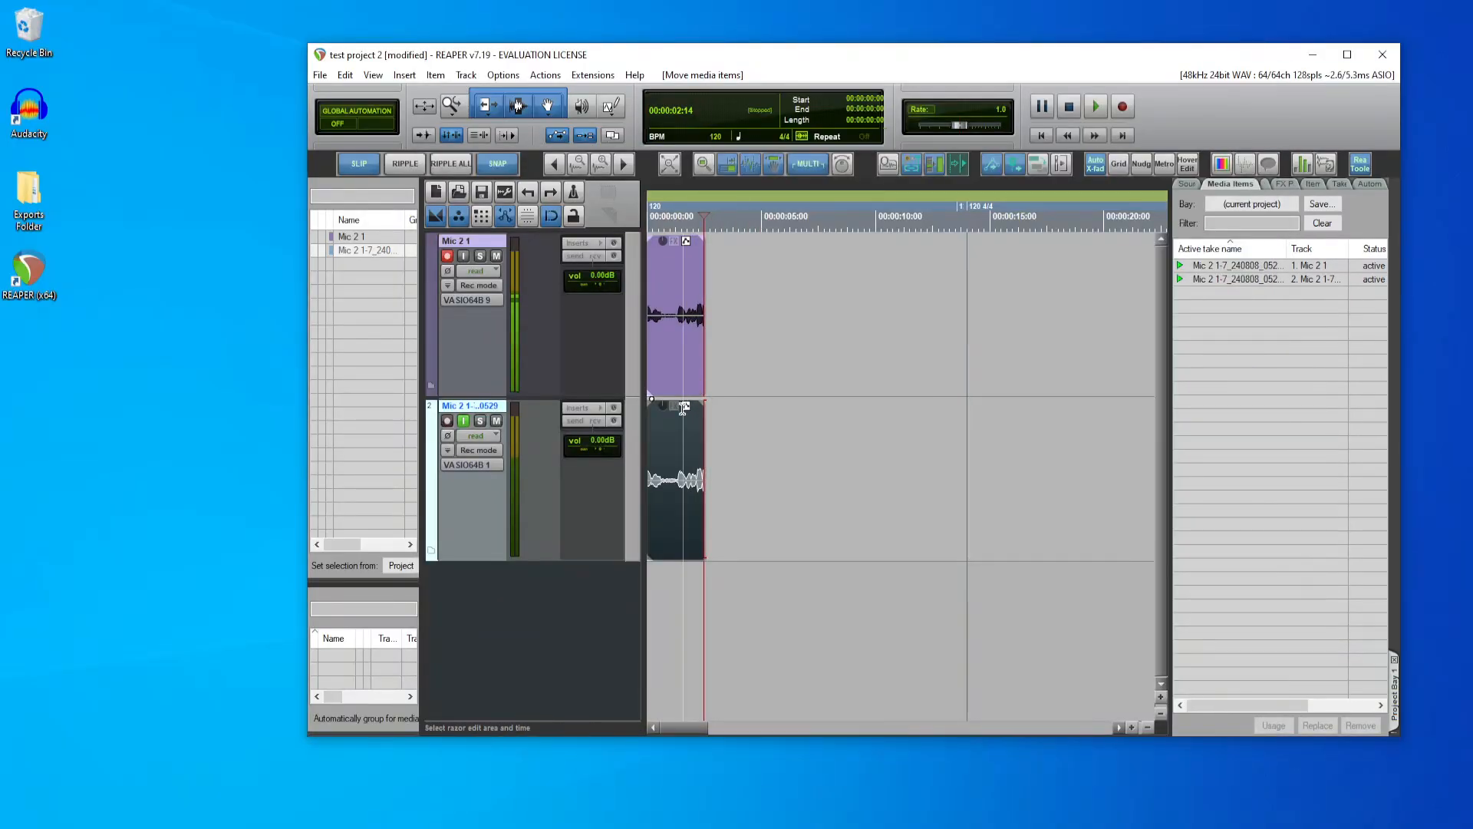
# Step: Make a razor edit on the imported clip on the second track, from about 1.3 seconds to the clip's end
pyautogui.scroll(-2, 676, 495)
pyautogui.scroll(3, 676, 495)
pyautogui.scroll(-2, 630, 470)
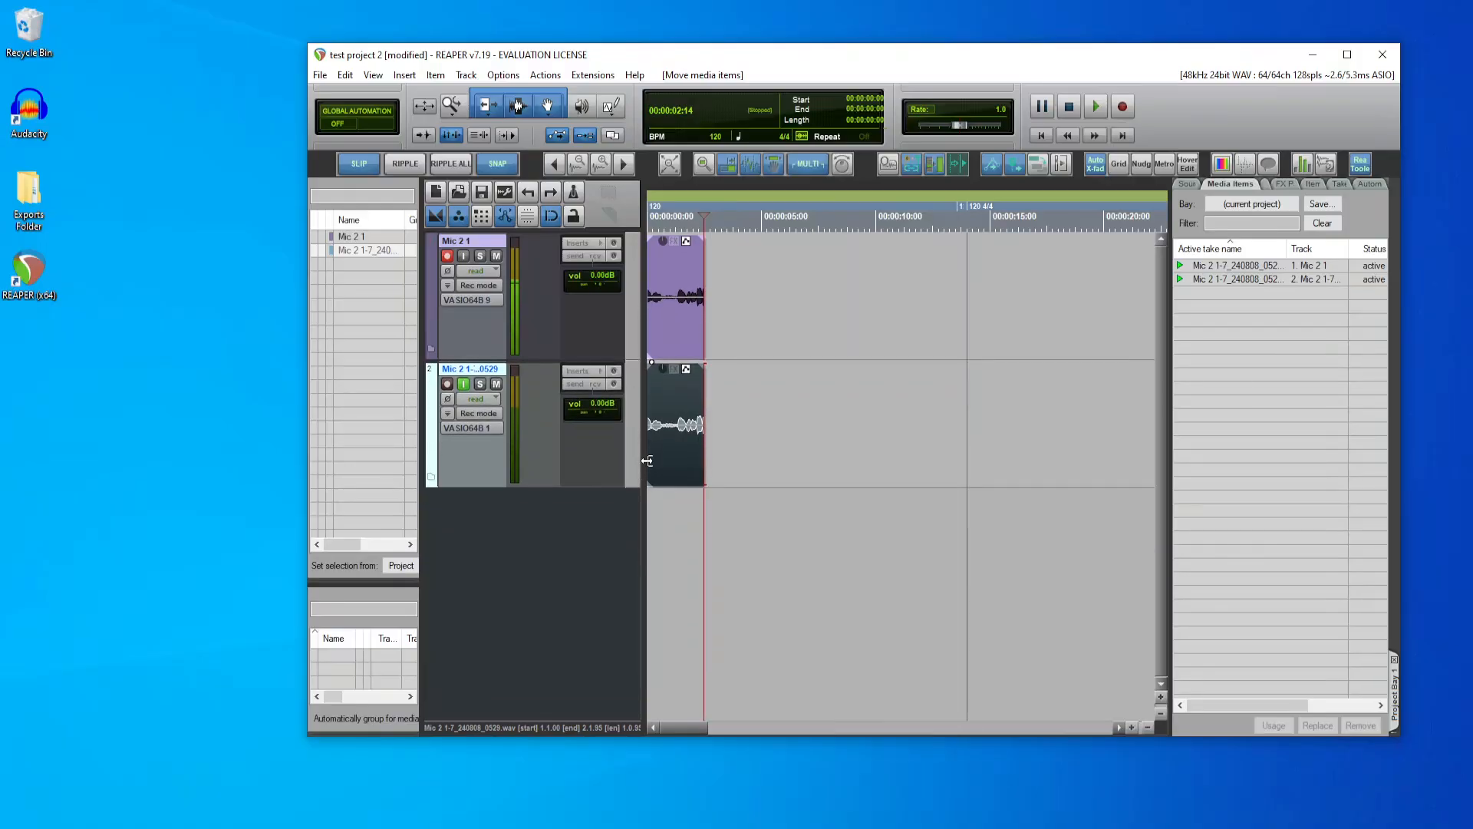
pyautogui.scroll(5, 737, 399)
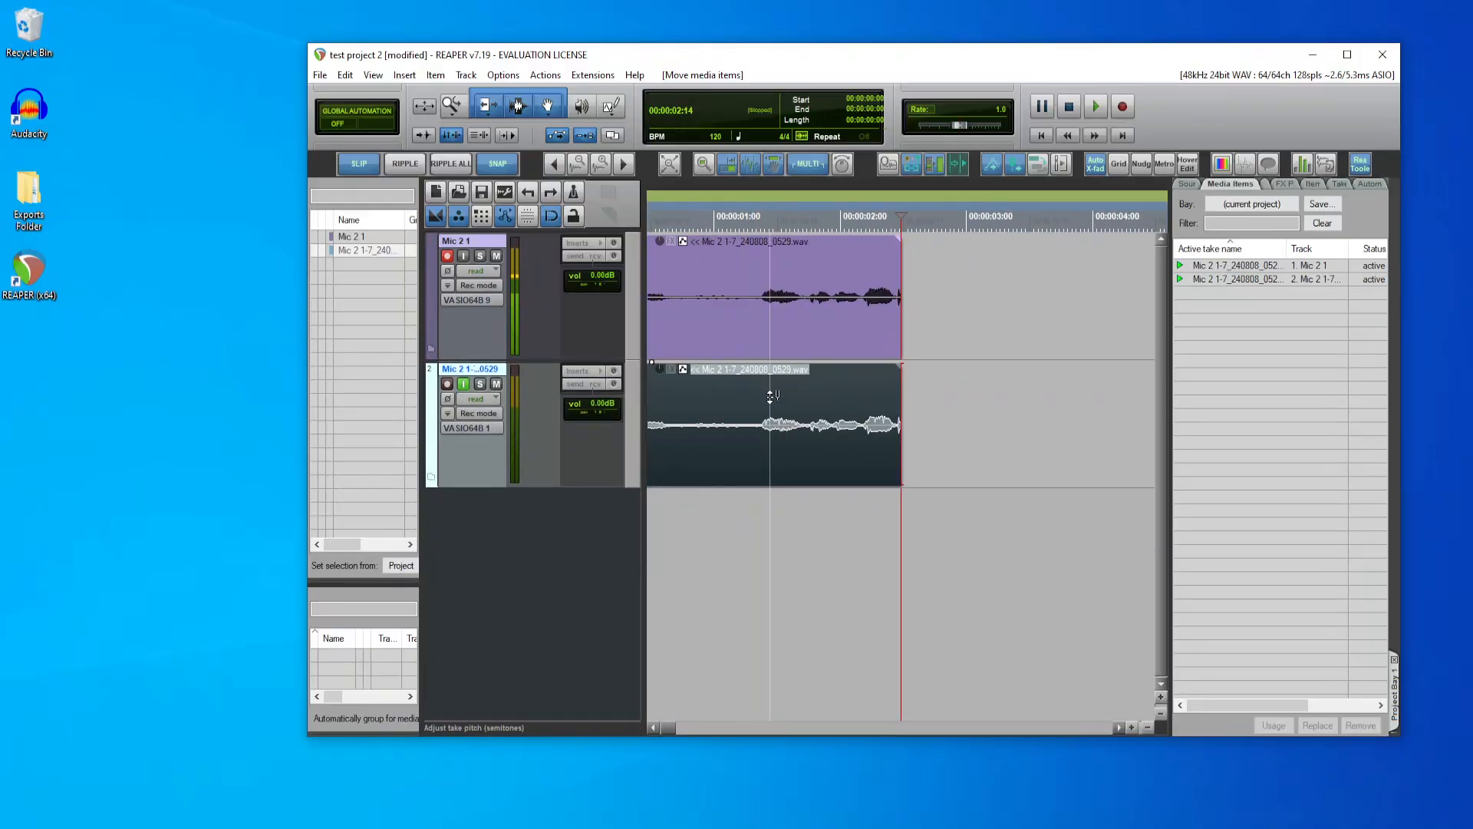
pyautogui.moveTo(762, 444); pyautogui.dragTo(804, 416)
pyautogui.click(904, 395)
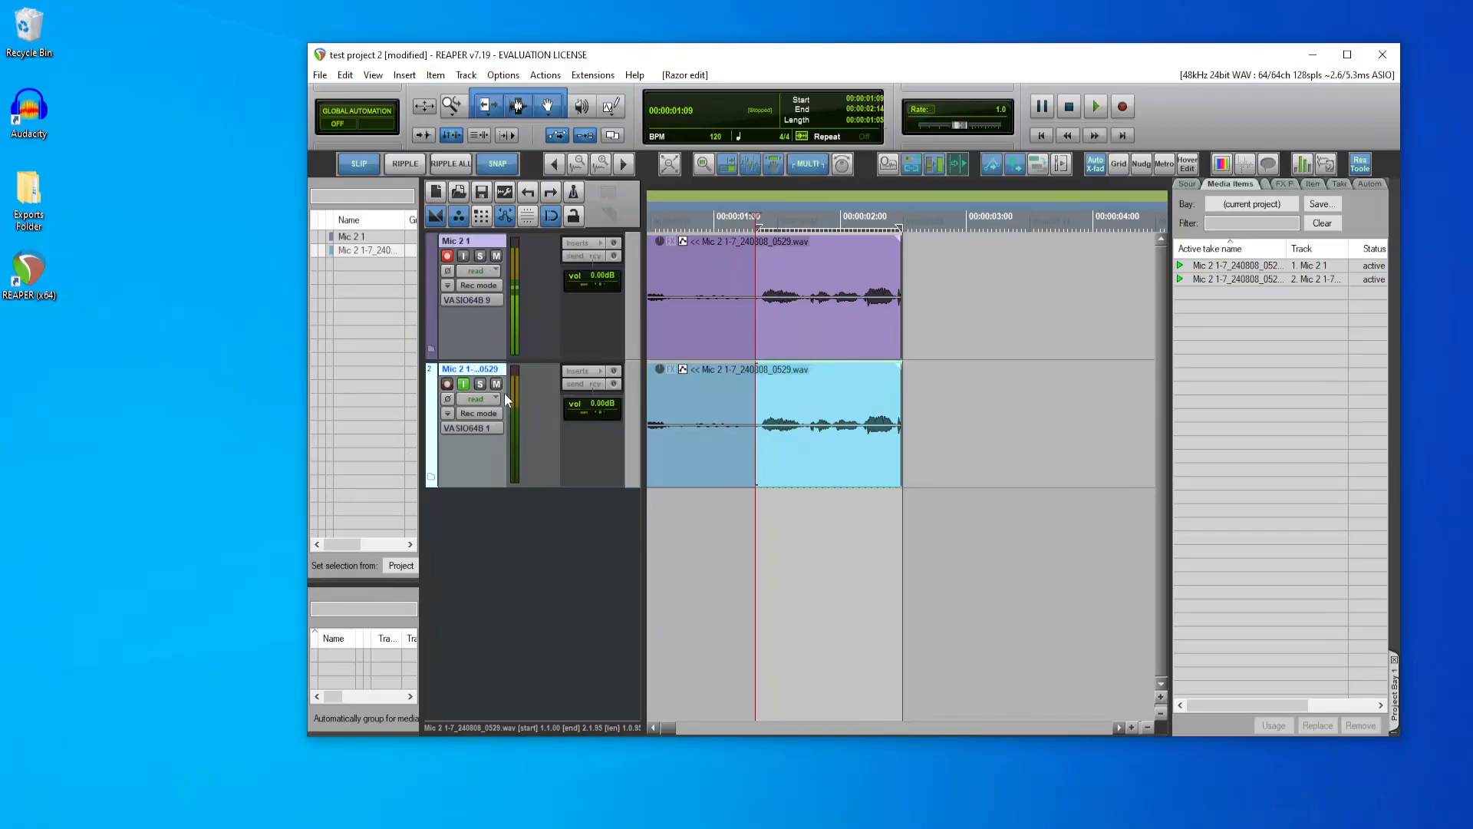
# Step: Mute and disarm the Mic 2 1 track, and solo the imported clip's track with its input monitoring off
pyautogui.click(464, 384)
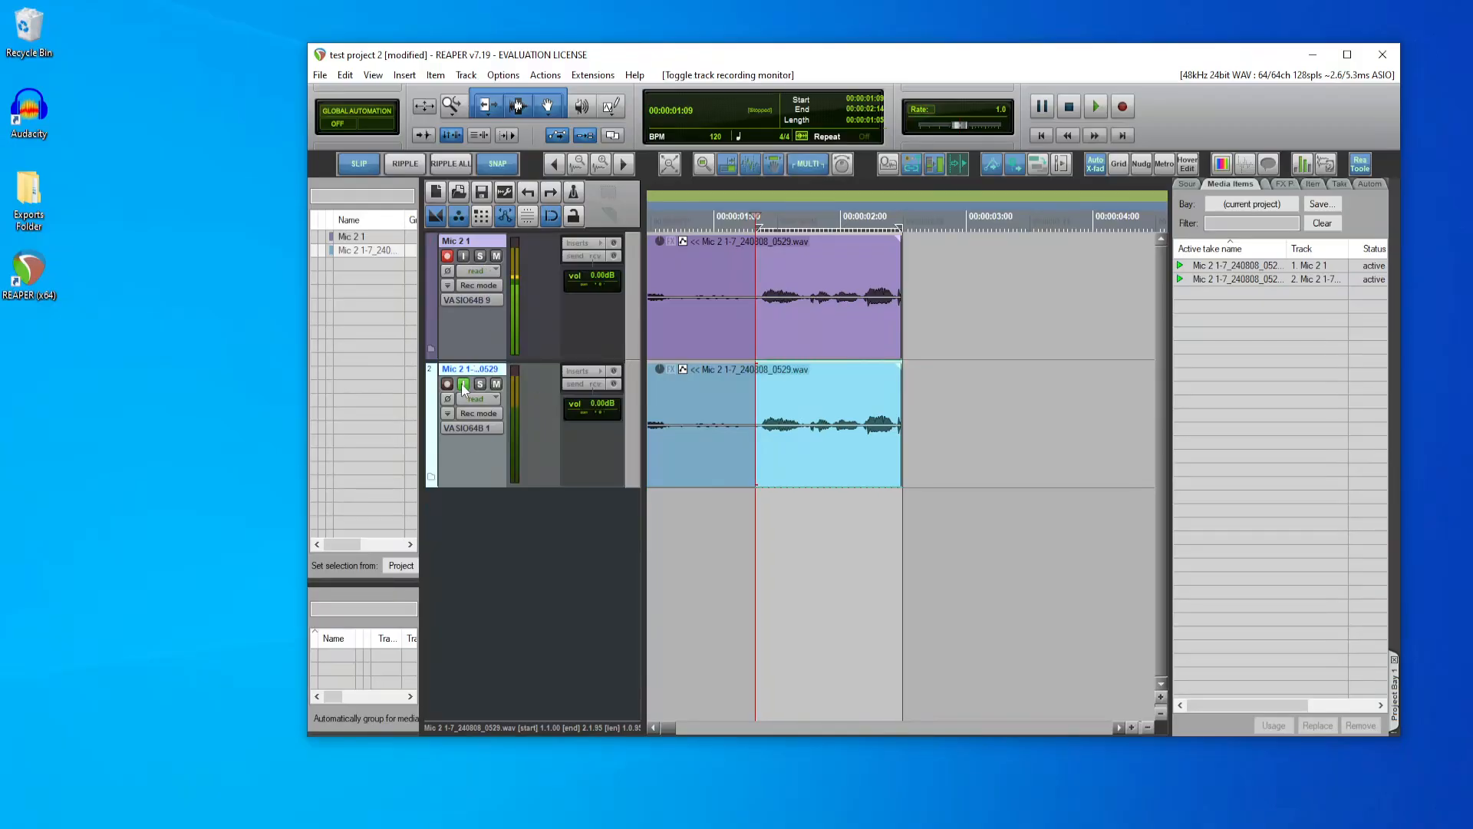
pyautogui.click(496, 256)
pyautogui.click(449, 258)
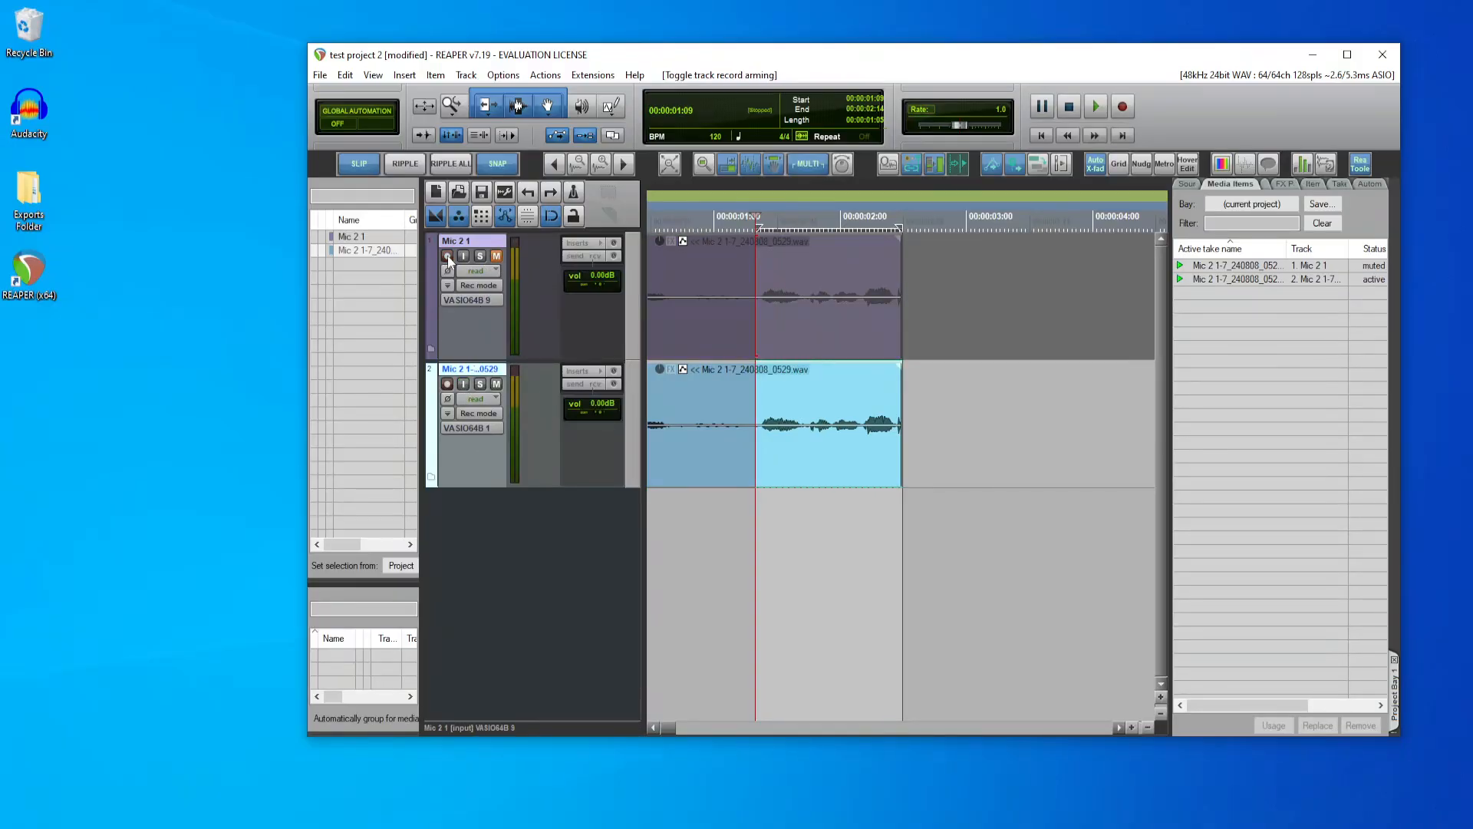
pyautogui.click(480, 383)
pyautogui.click(496, 383)
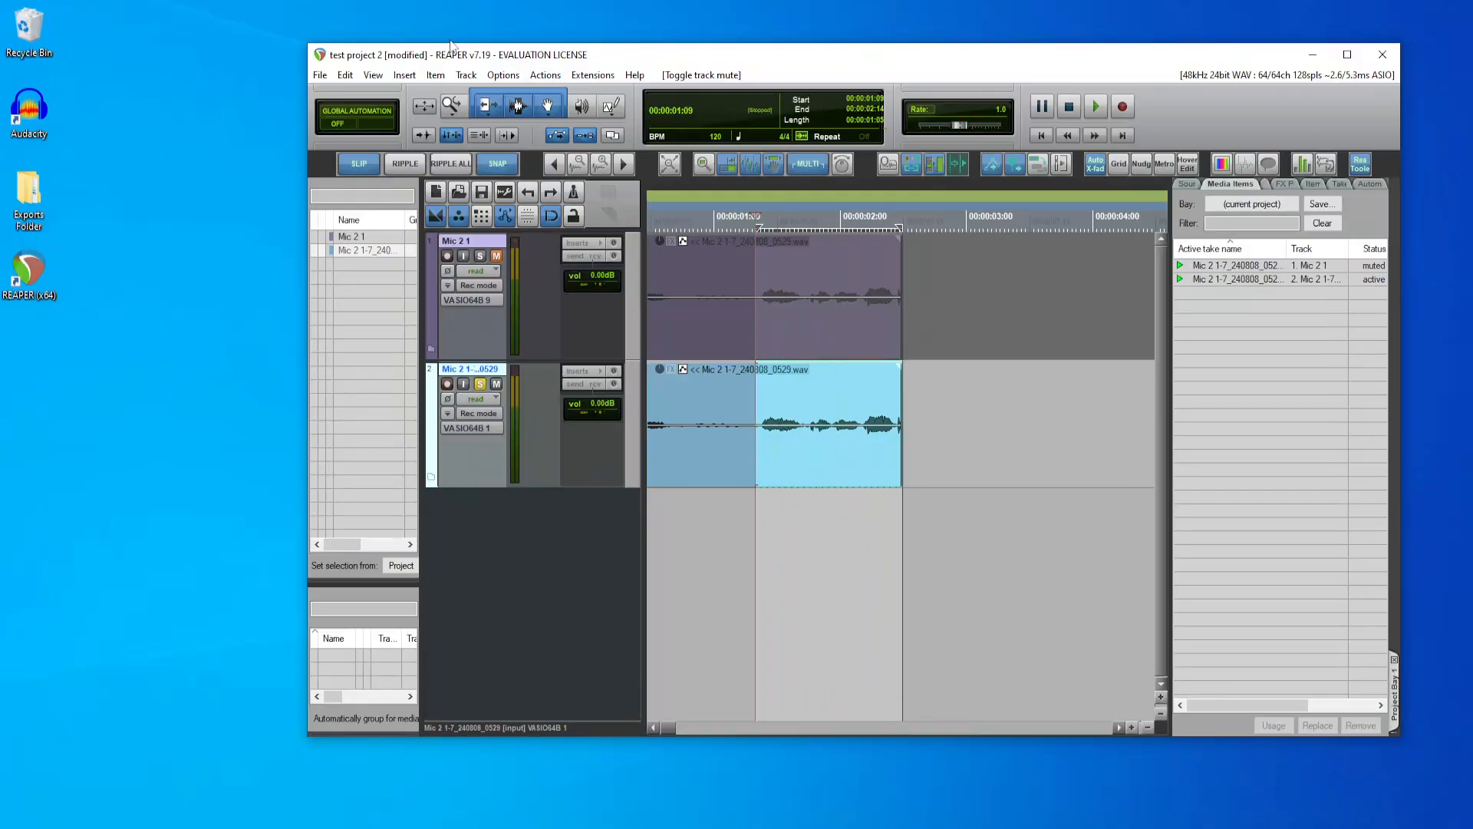
# Step: Open the Render to File dialog and place it beside the recorded clips
pyautogui.click(319, 74)
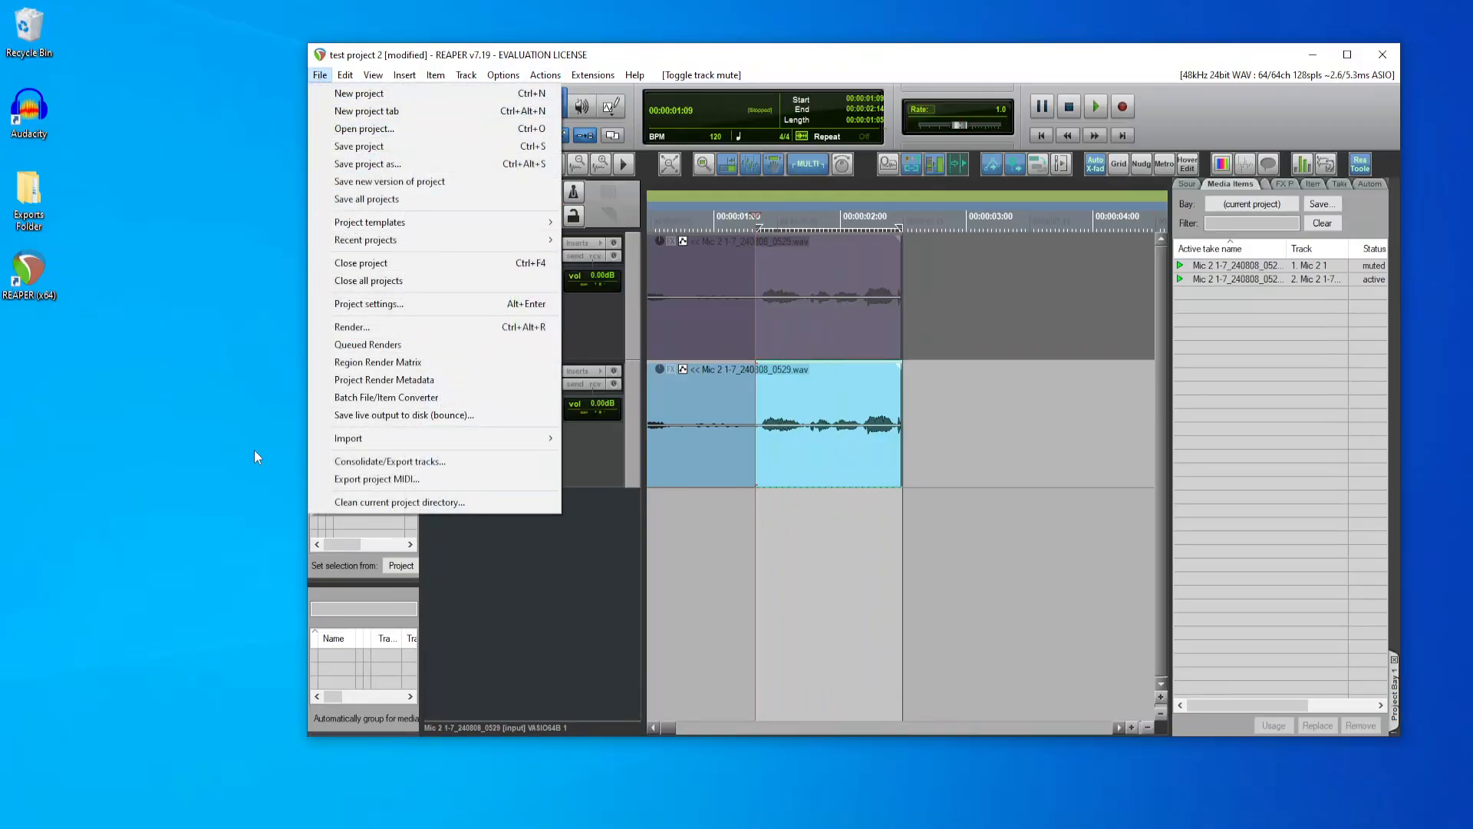
pyautogui.click(397, 328)
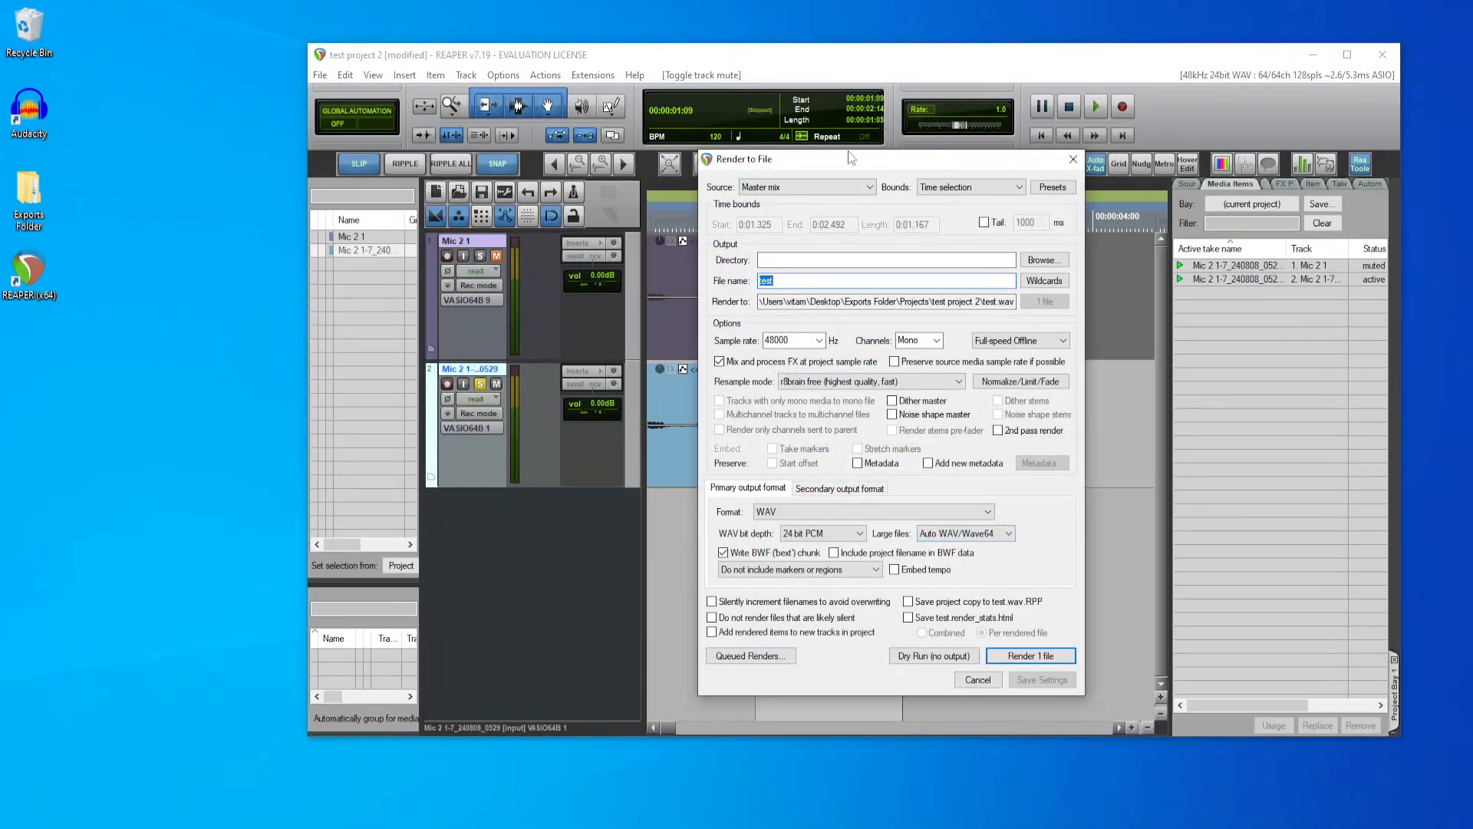
pyautogui.moveTo(849, 150); pyautogui.dragTo(1131, 153)
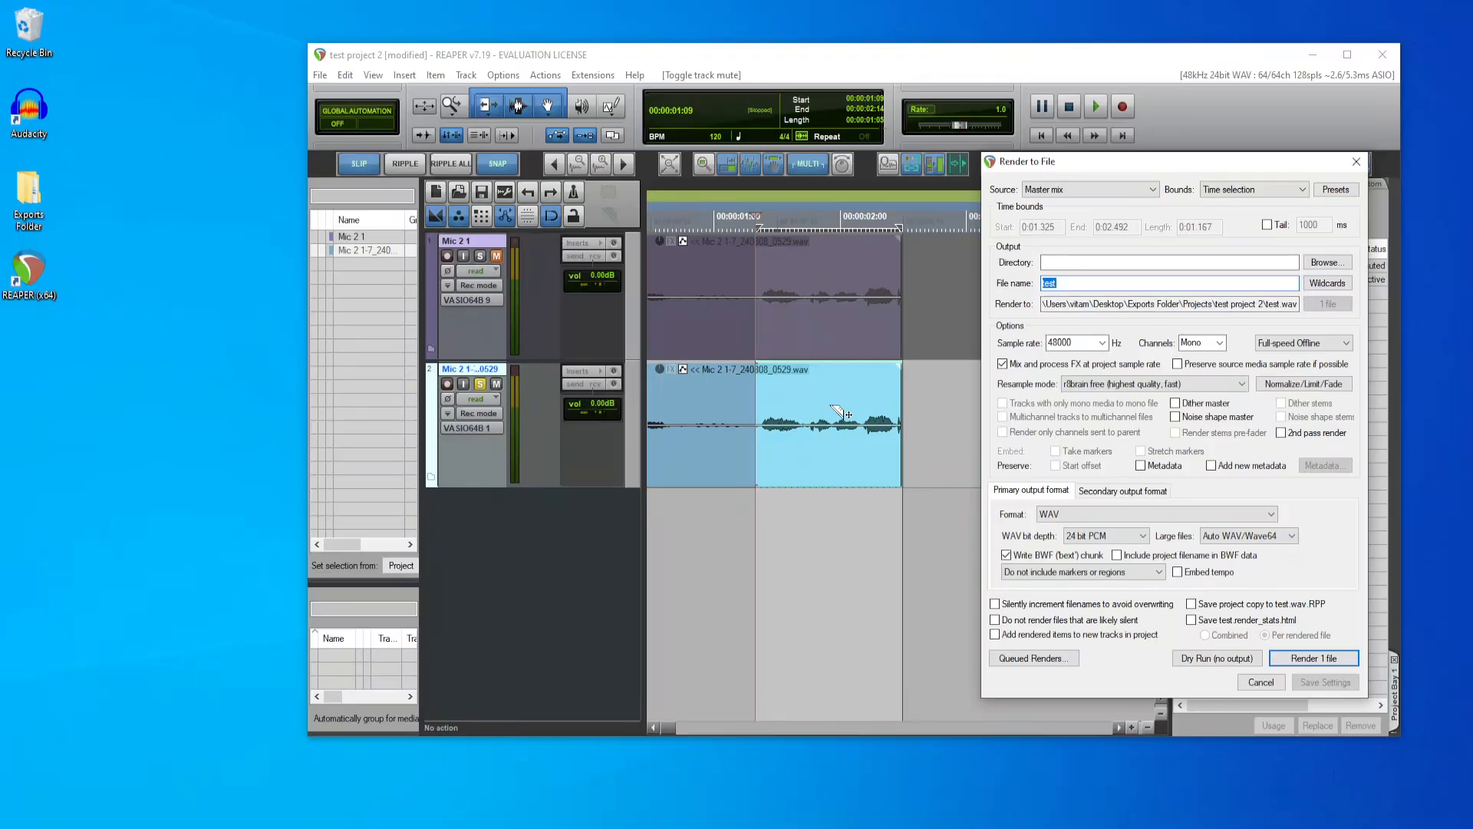
# Step: Set the render source to Selected media items, clear the razor edit, and select the imported clip on the second track
pyautogui.click(1120, 189)
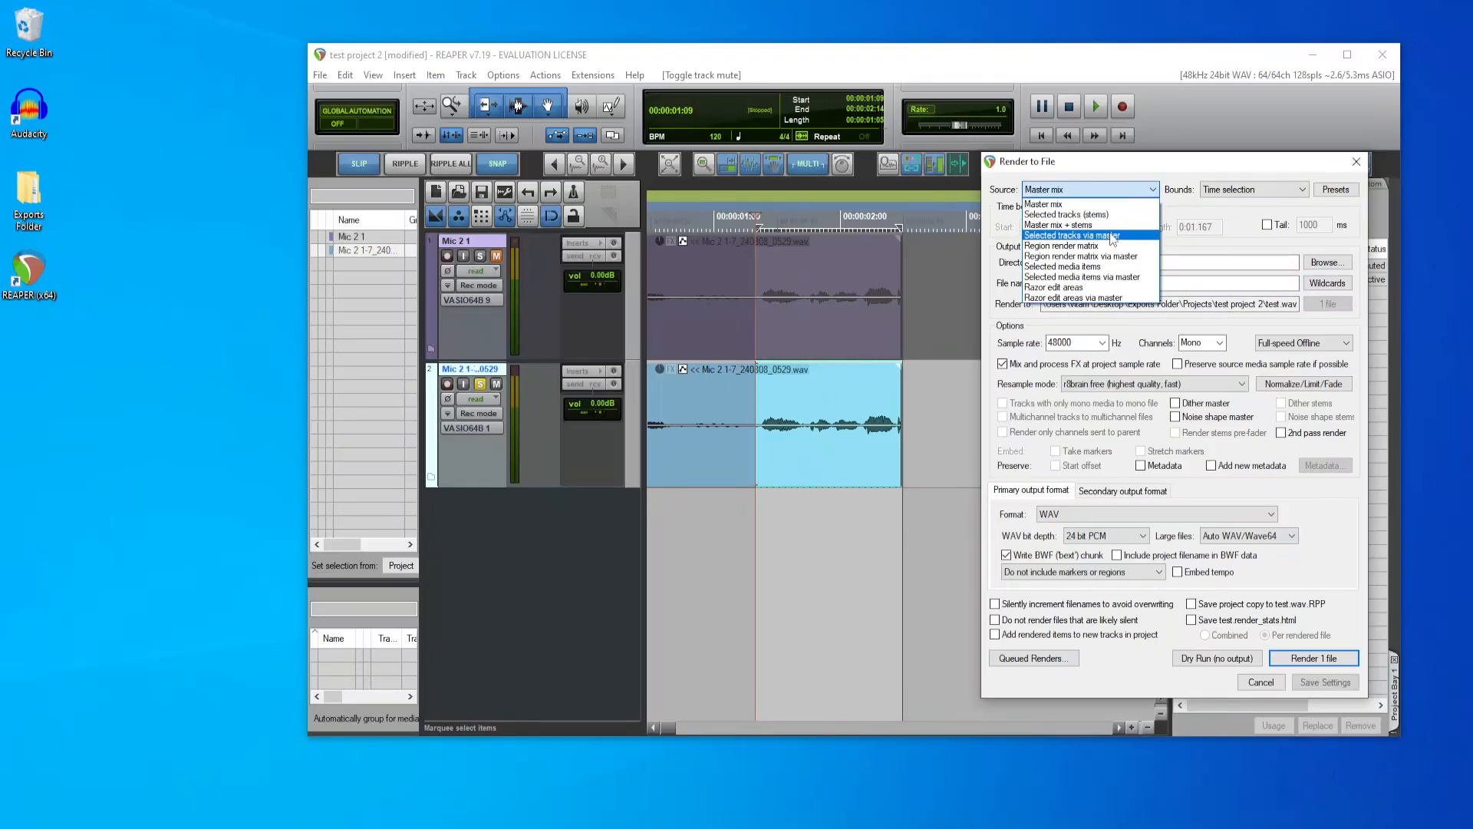
pyautogui.click(1061, 267)
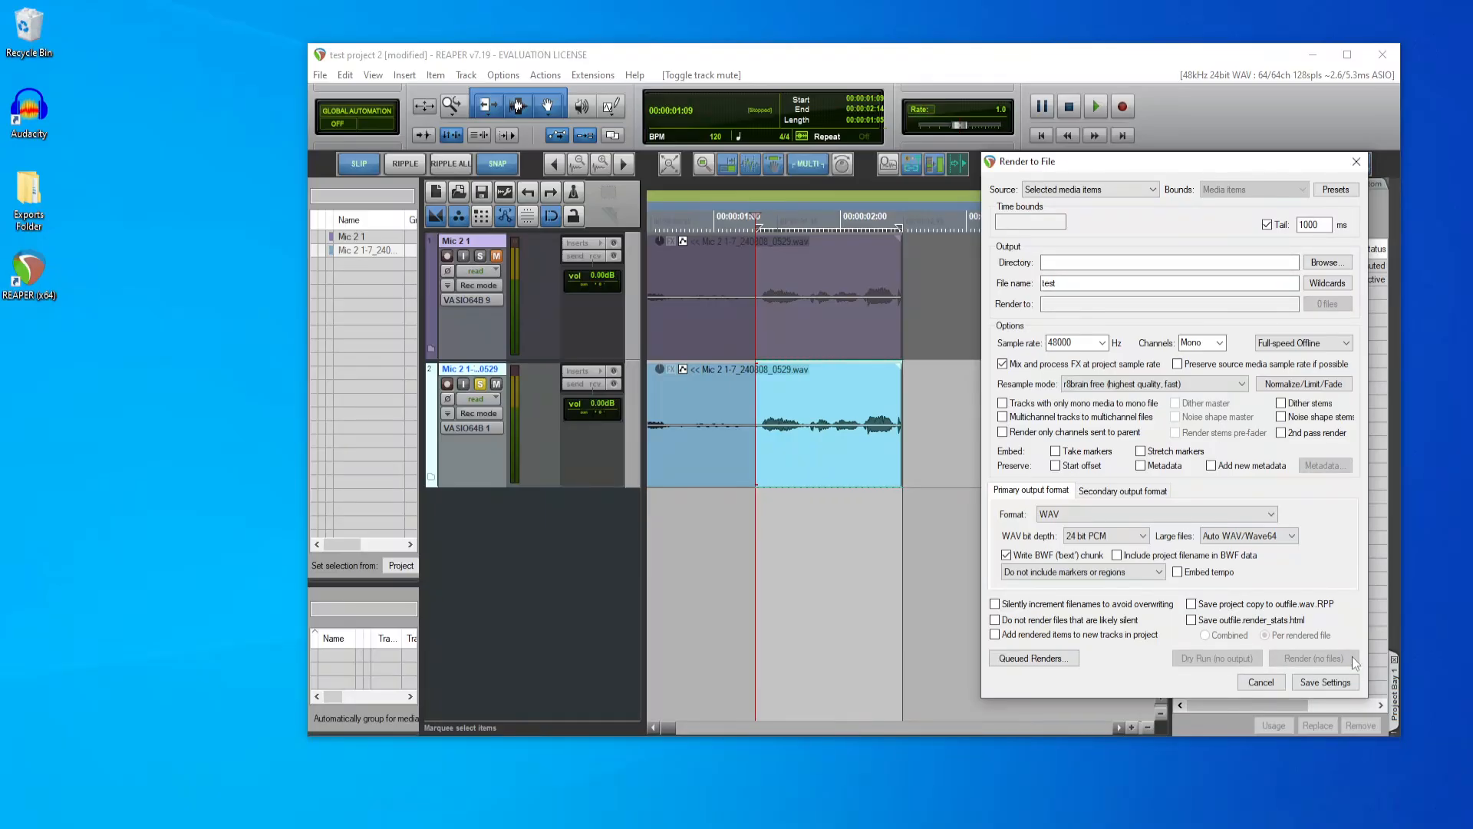
pyautogui.click(928, 395)
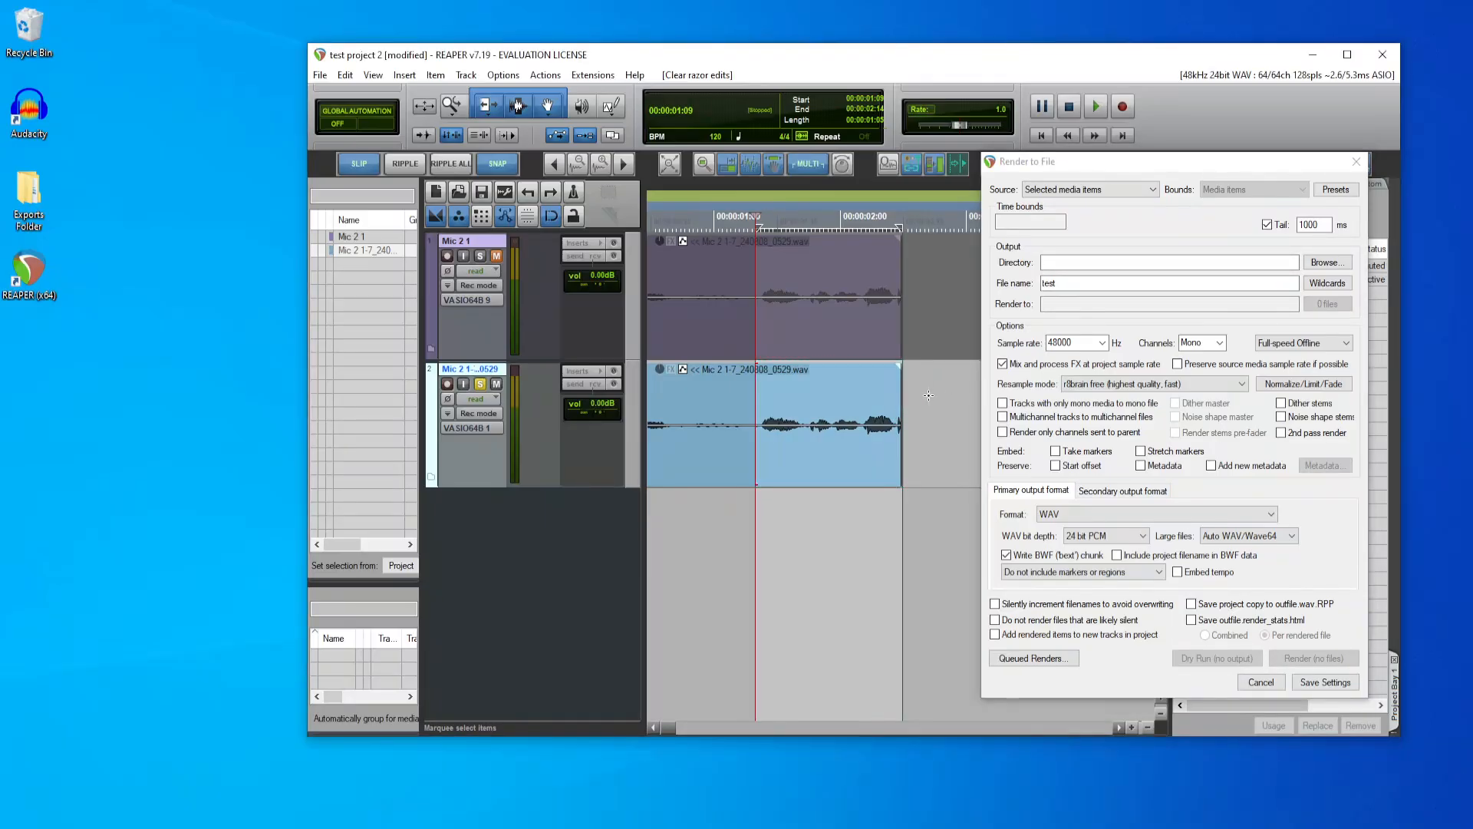
pyautogui.click(808, 459)
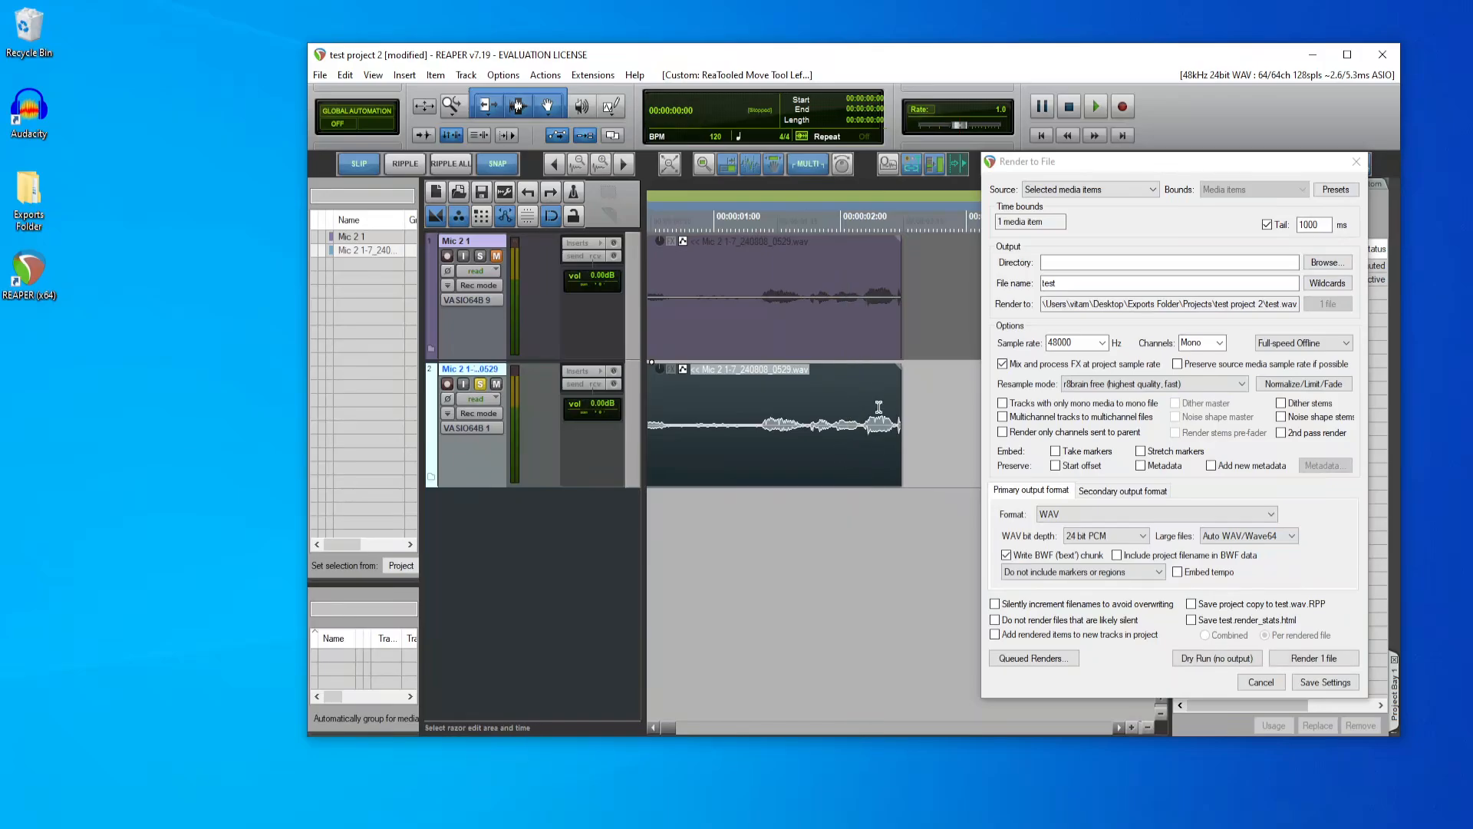
# Step: Set the render to Master mix with Time selection bounds, and select the imported clip's portion from 1.325 to 2.498 seconds
pyautogui.click(1122, 190)
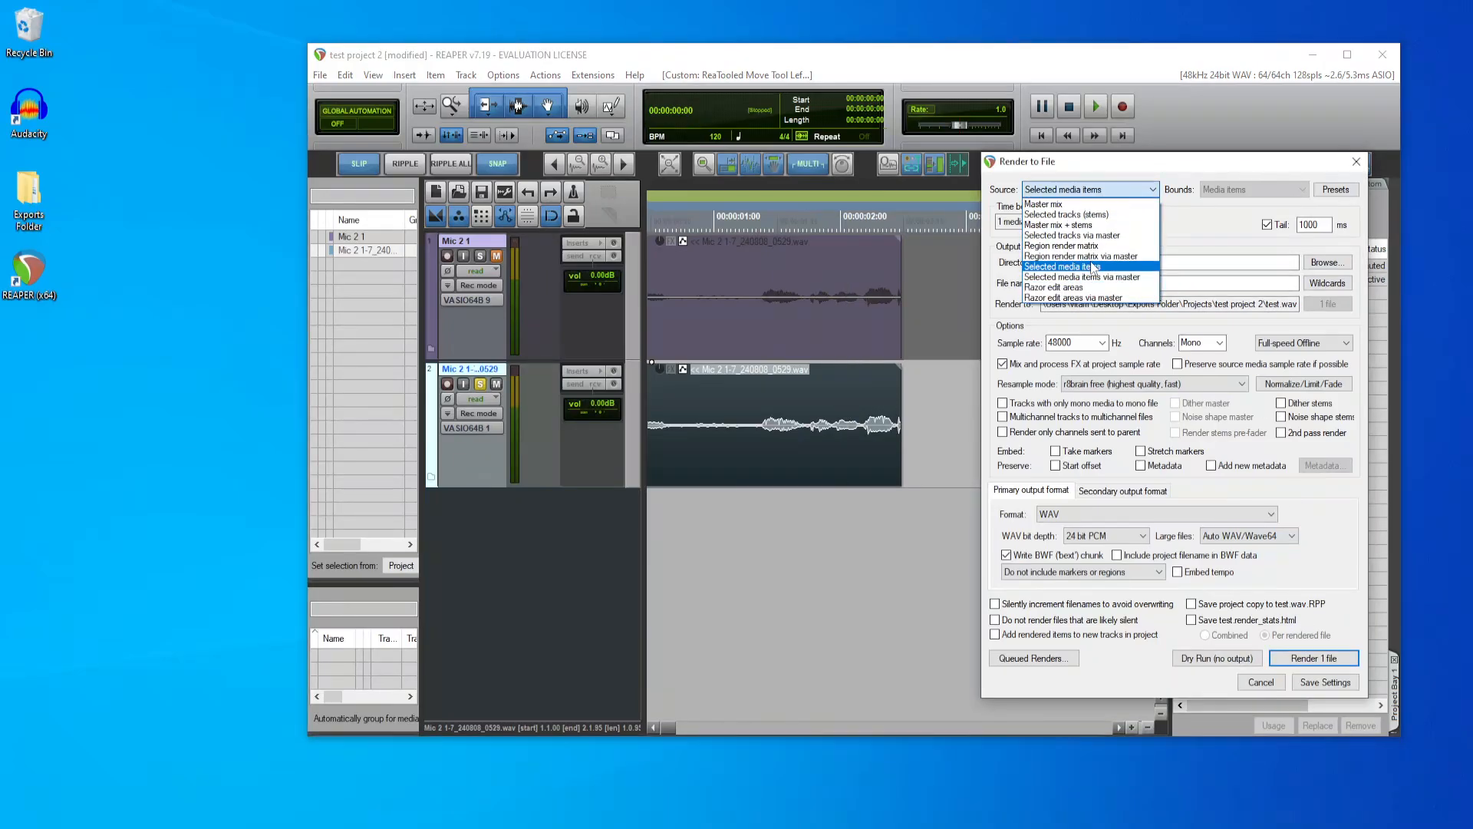
pyautogui.click(1074, 204)
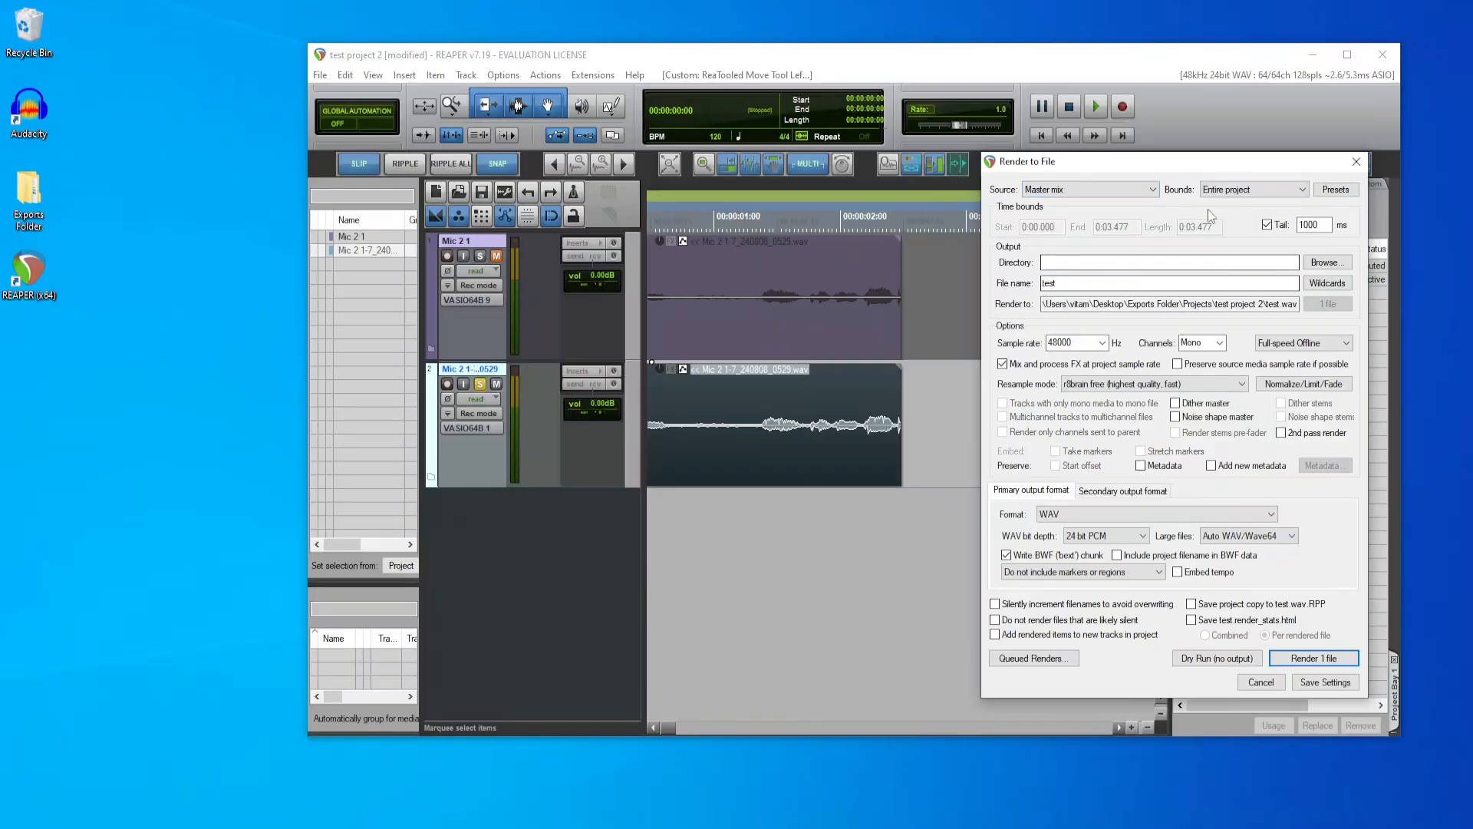
pyautogui.click(1254, 190)
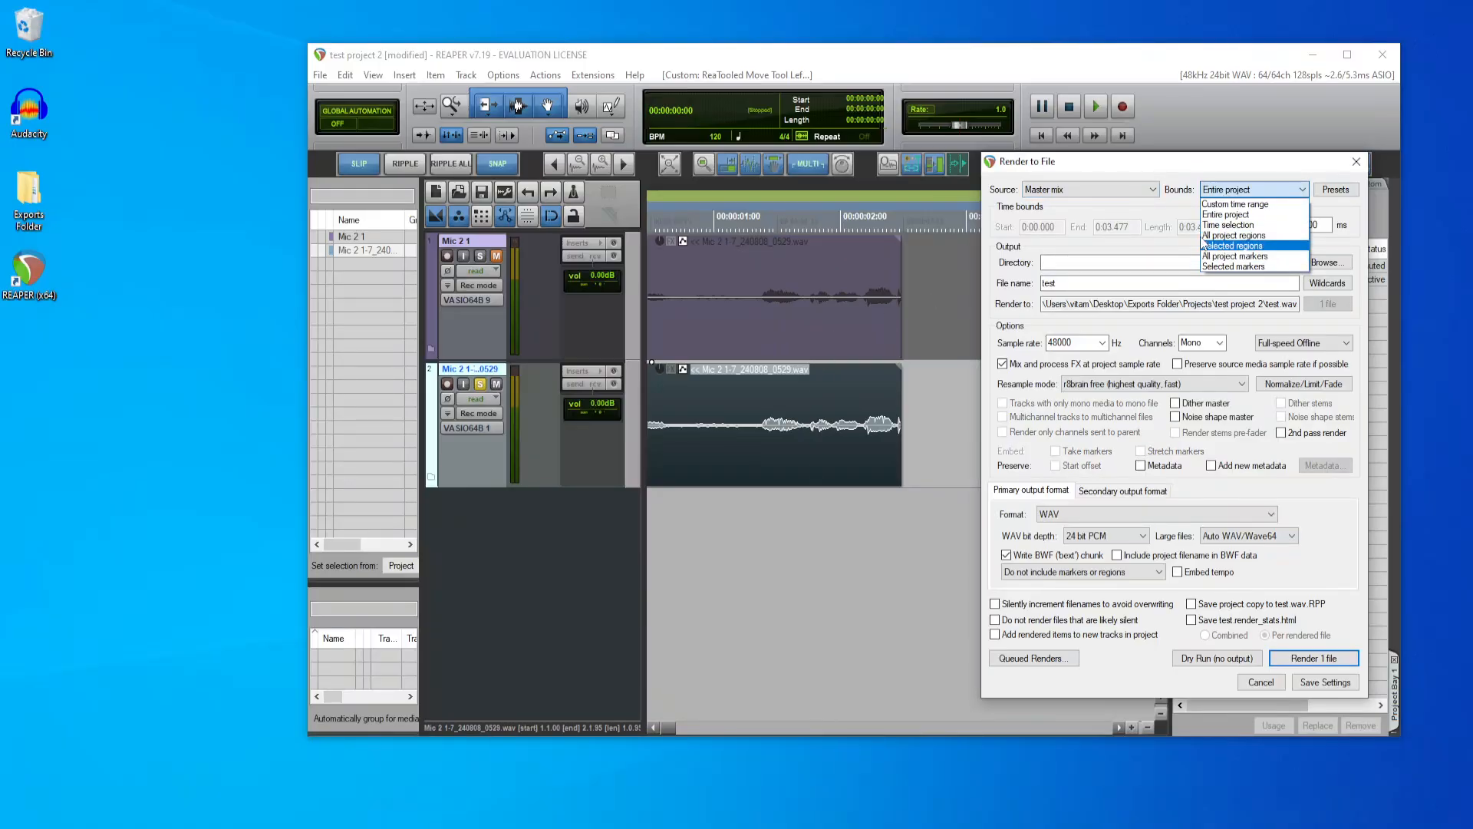
pyautogui.click(1227, 225)
pyautogui.click(926, 439)
pyautogui.moveTo(757, 415); pyautogui.dragTo(904, 392)
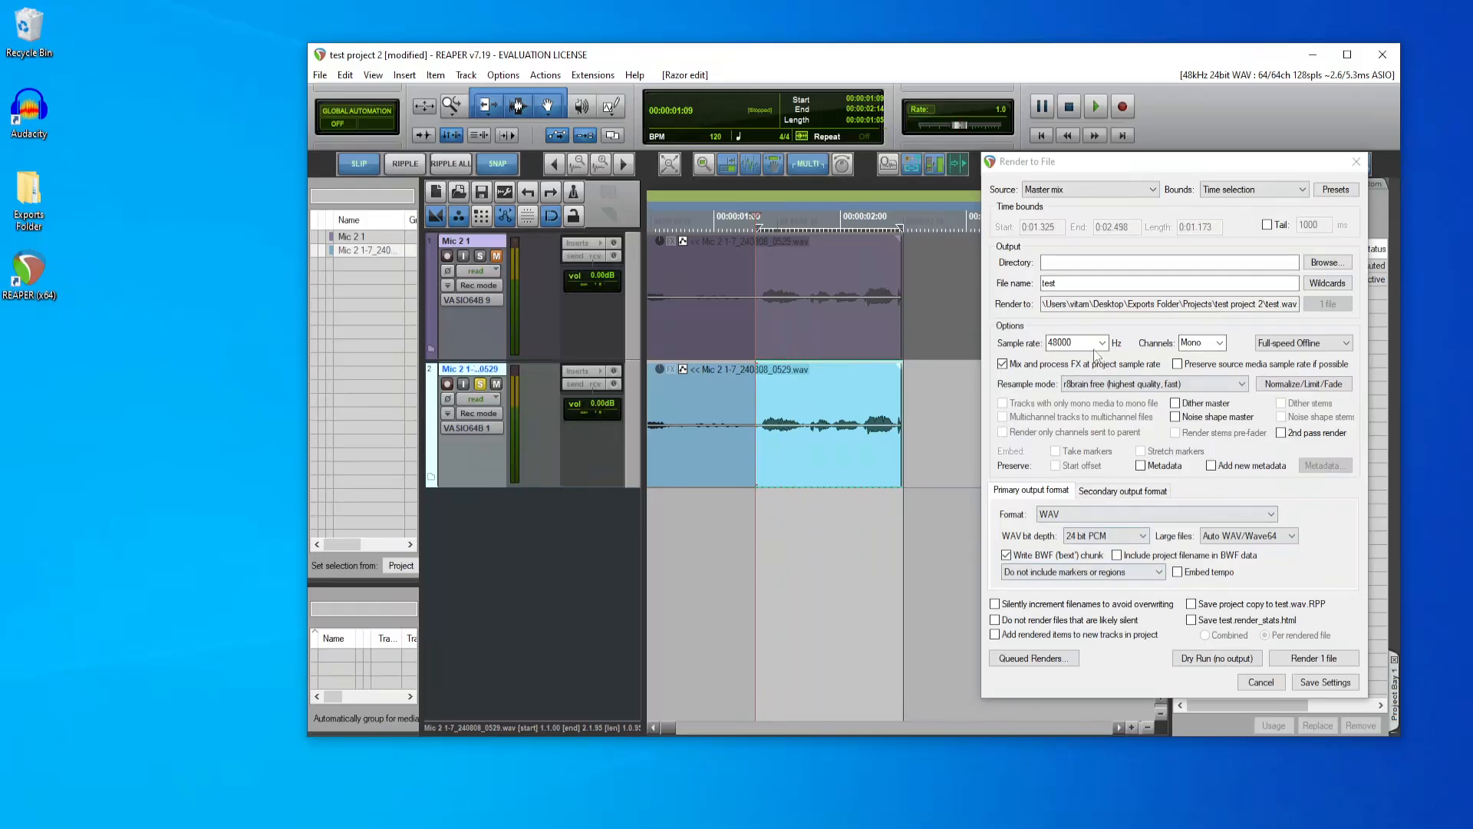
# Step: Name the output file test2 and render the time selection as a WAV file
pyautogui.click(1065, 284)
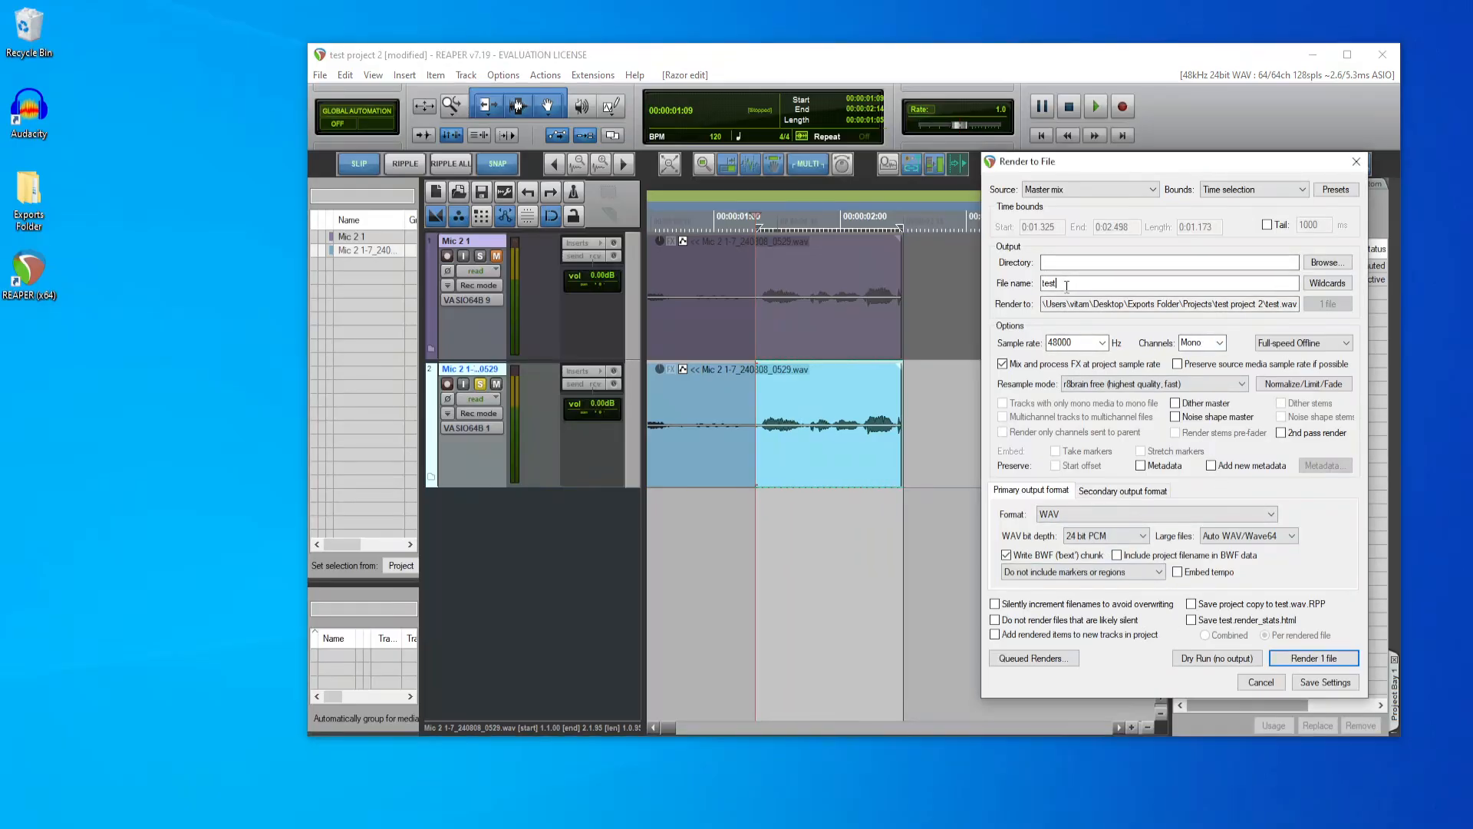
pyautogui.write('2')
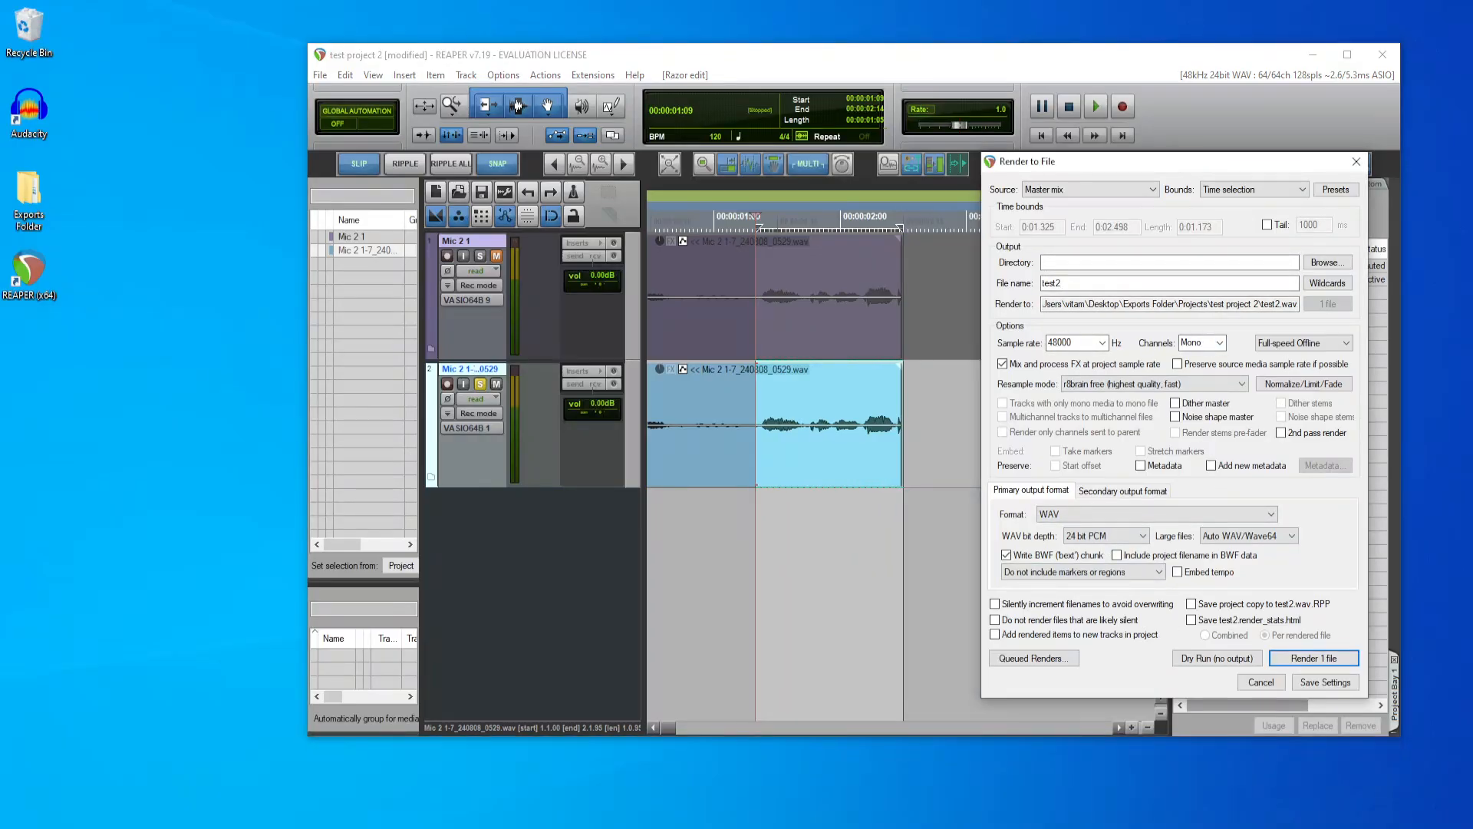
pyautogui.click(1313, 658)
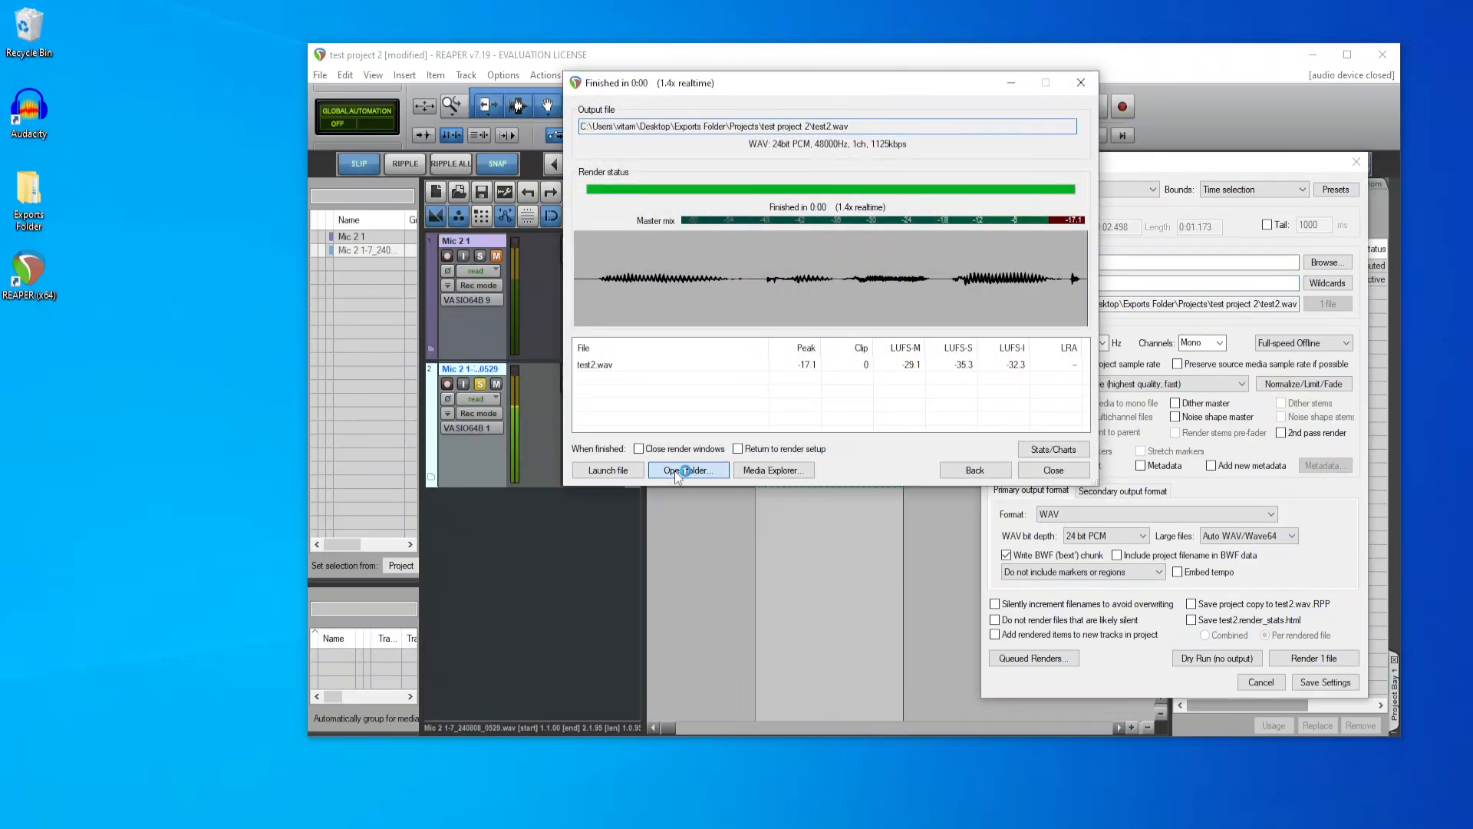
# Step: Open the folder holding the rendered file and create a subfolder named Exported Audio in it
pyautogui.click(688, 469)
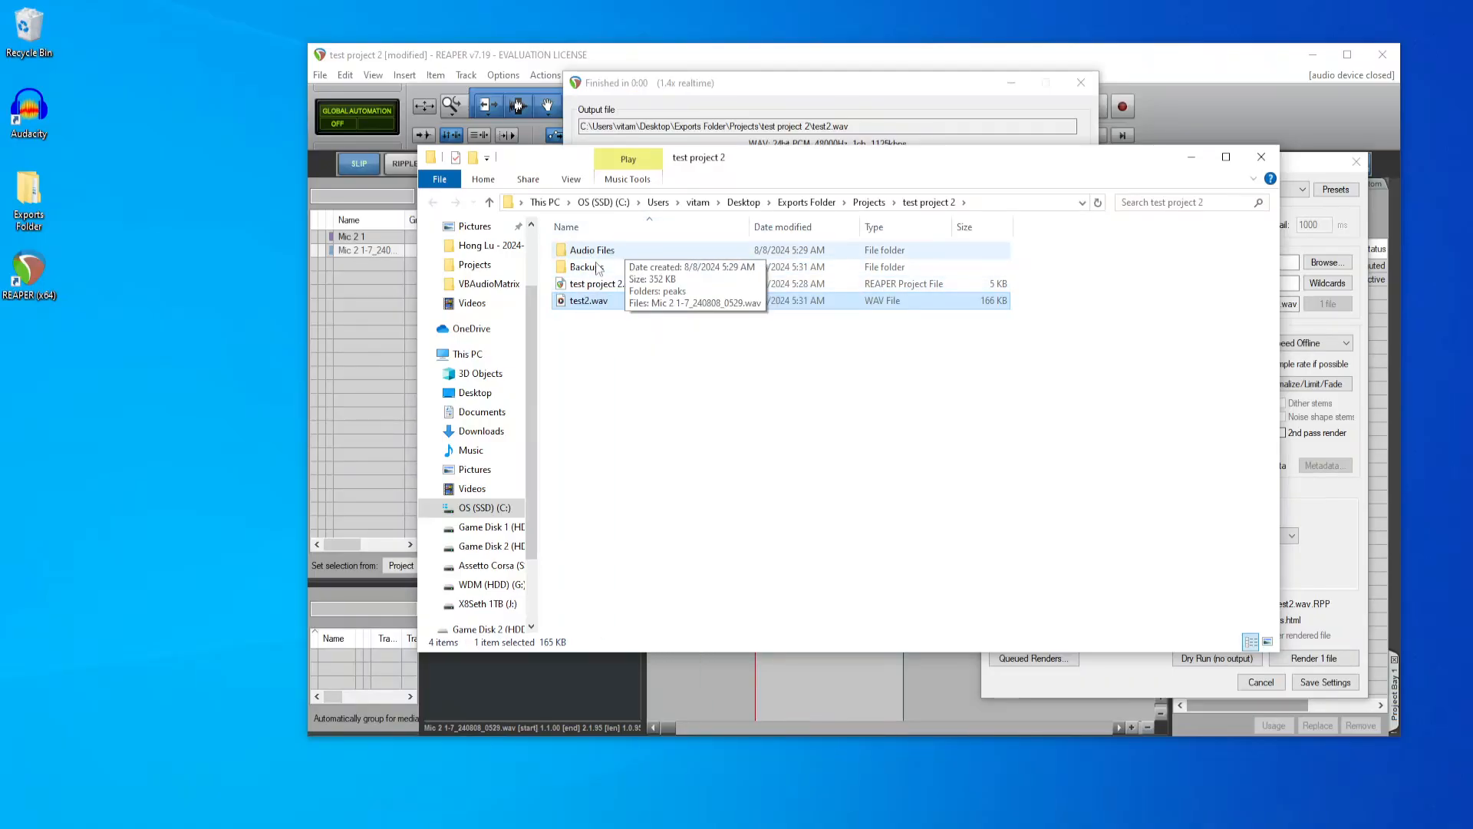
pyautogui.click(610, 443)
pyautogui.rightClick(610, 443)
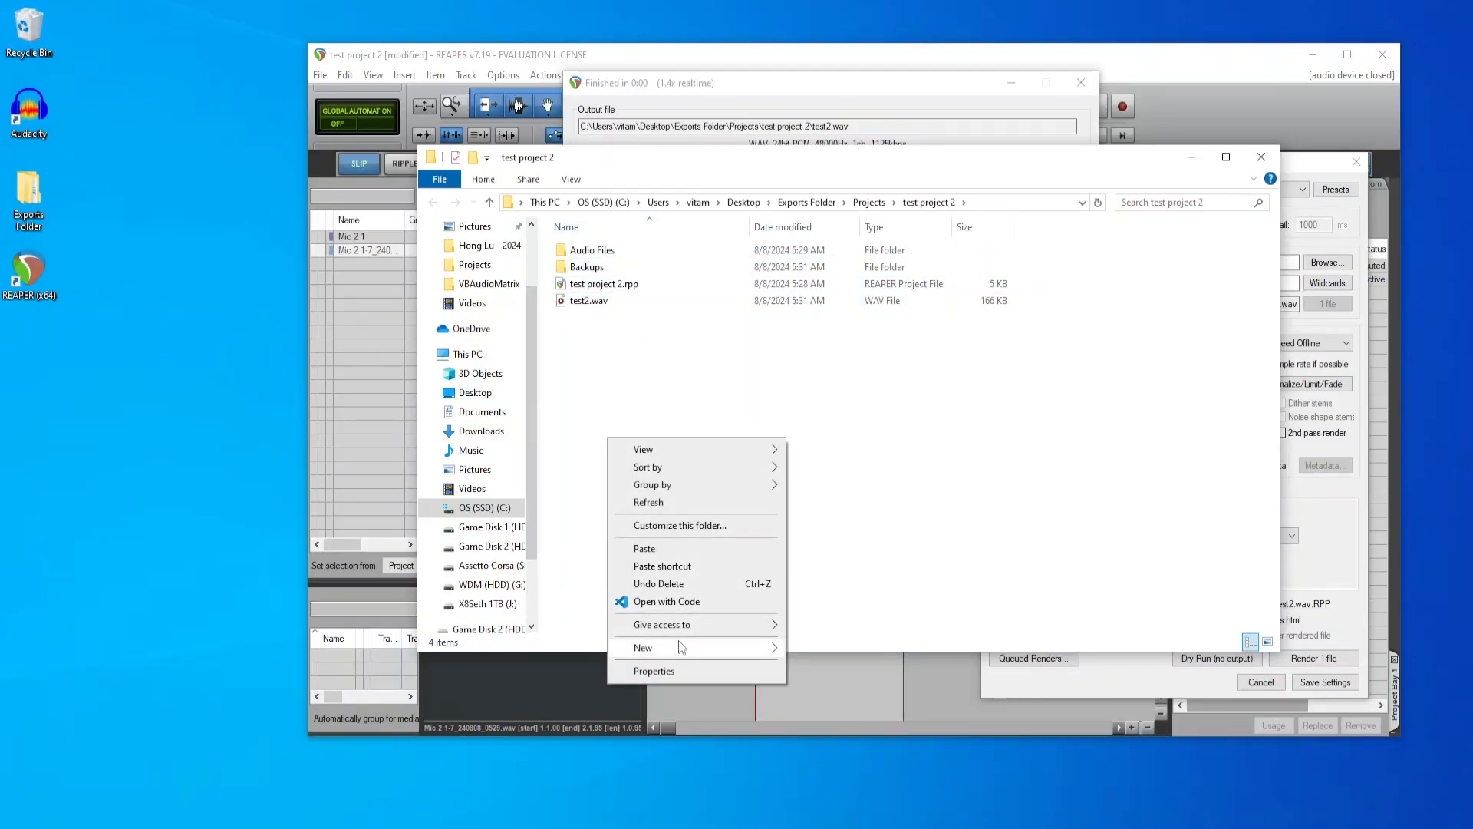
pyautogui.moveTo(682, 647)
pyautogui.click(839, 649)
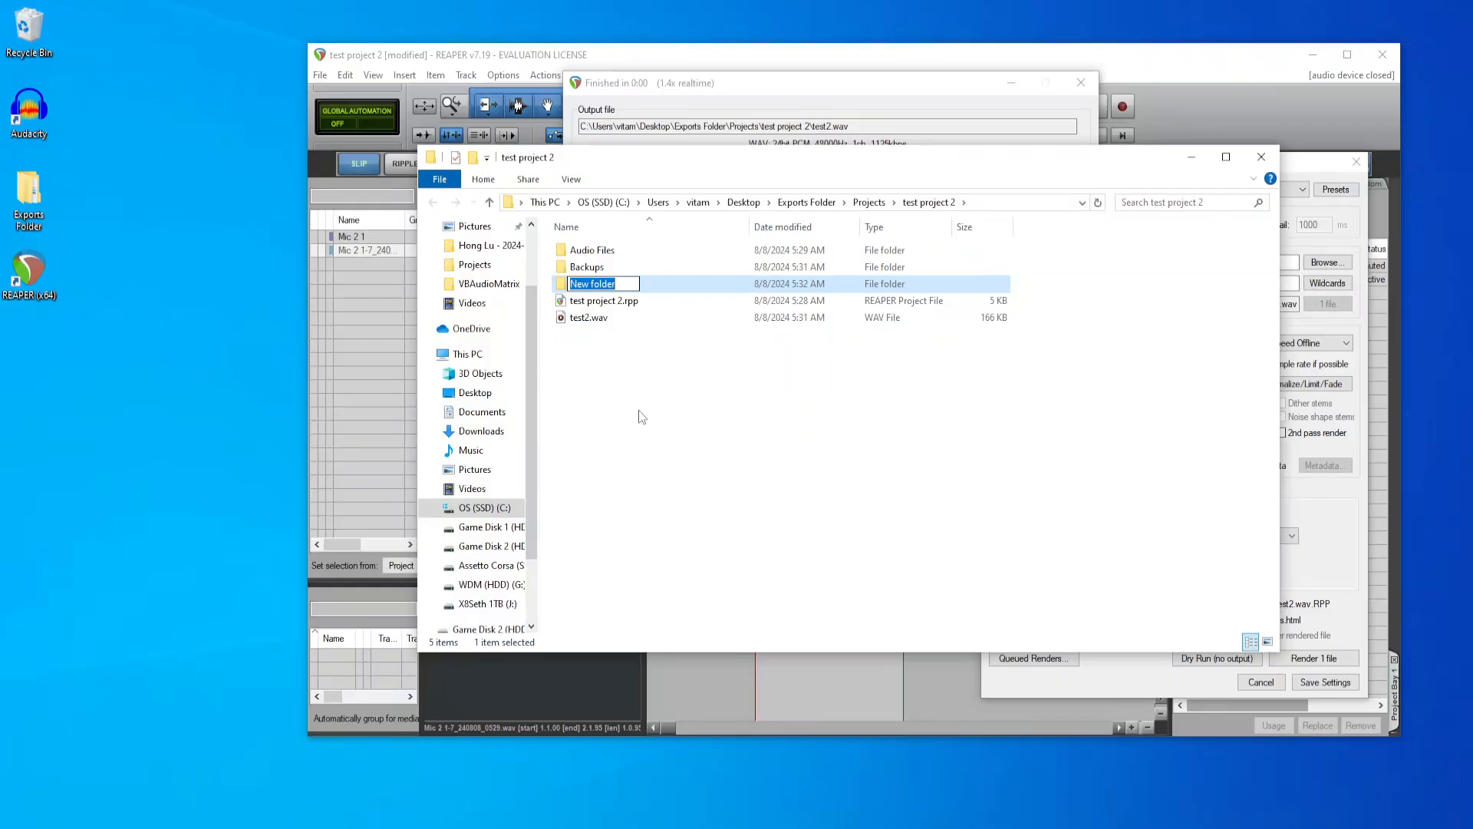
pyautogui.write('Exported Audio')
pyautogui.press('Return')
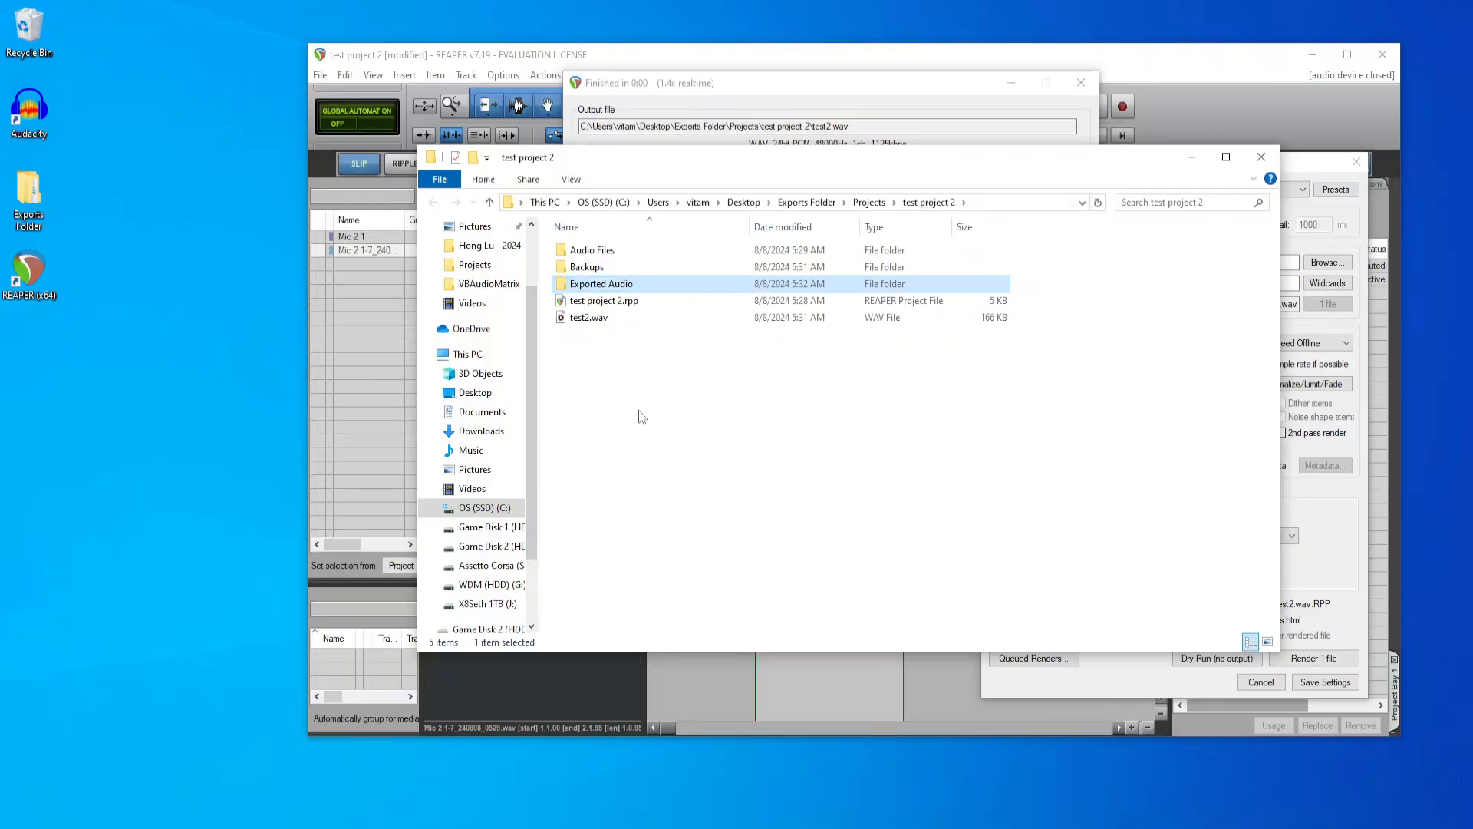
# Step: Move test2.wav into the Exported Audio folder and open that folder
pyautogui.click(642, 417)
pyautogui.moveTo(589, 316); pyautogui.dragTo(656, 283)
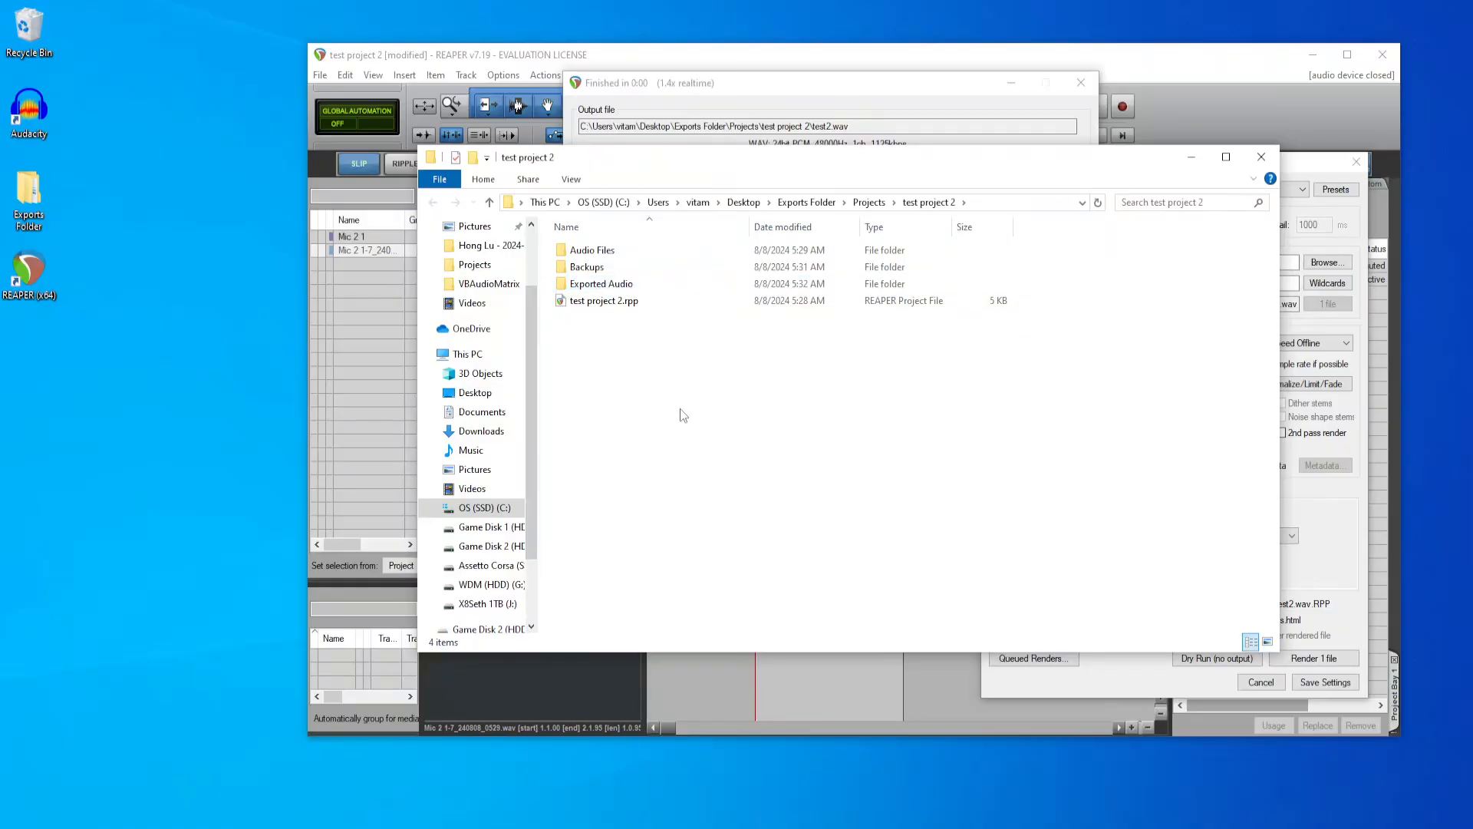
pyautogui.doubleClick(603, 283)
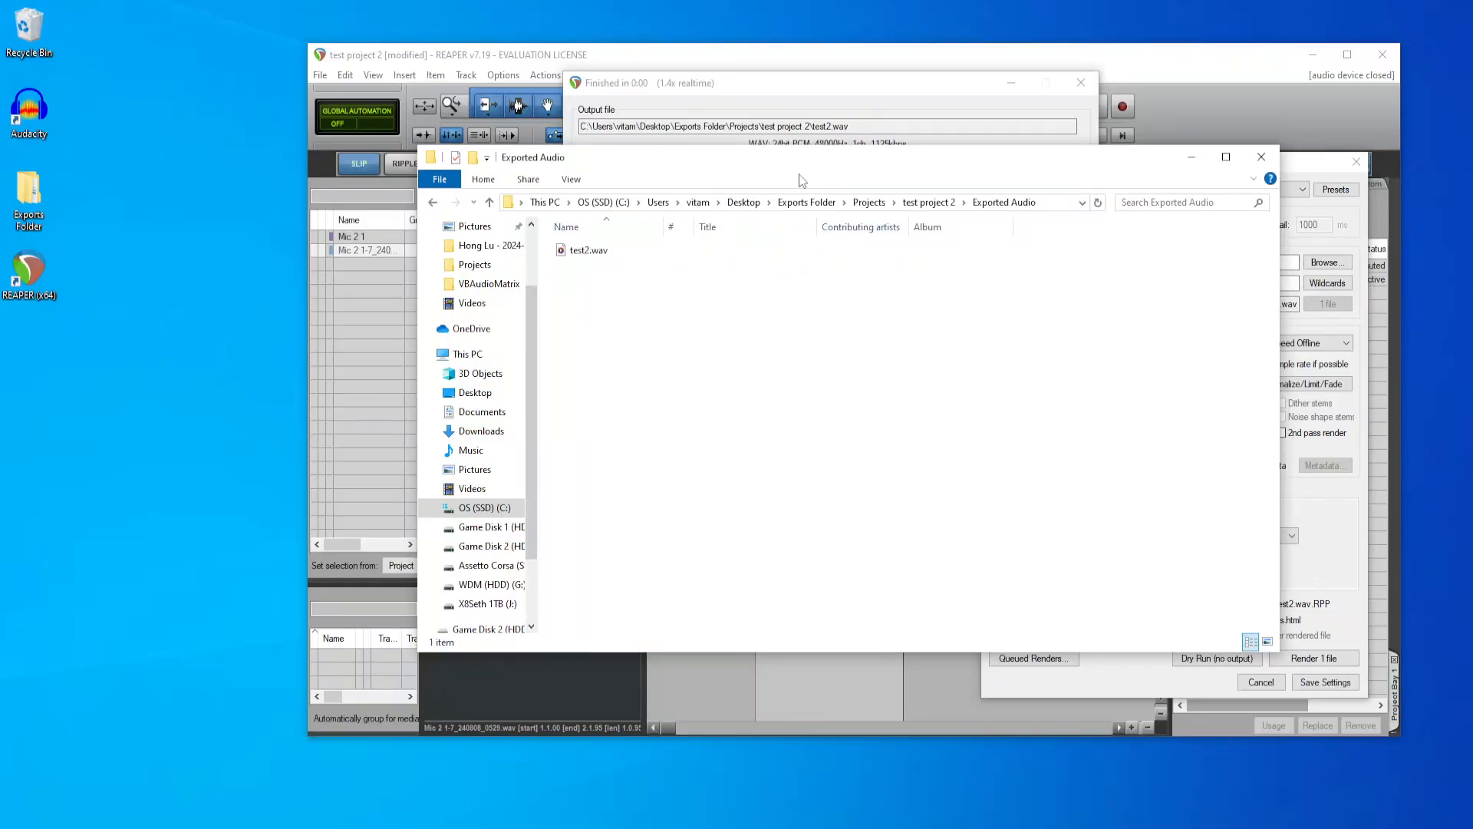
# Step: Close the finished render window and the Render to File dialog
pyautogui.click(840, 100)
pyautogui.click(1064, 469)
pyautogui.click(1294, 685)
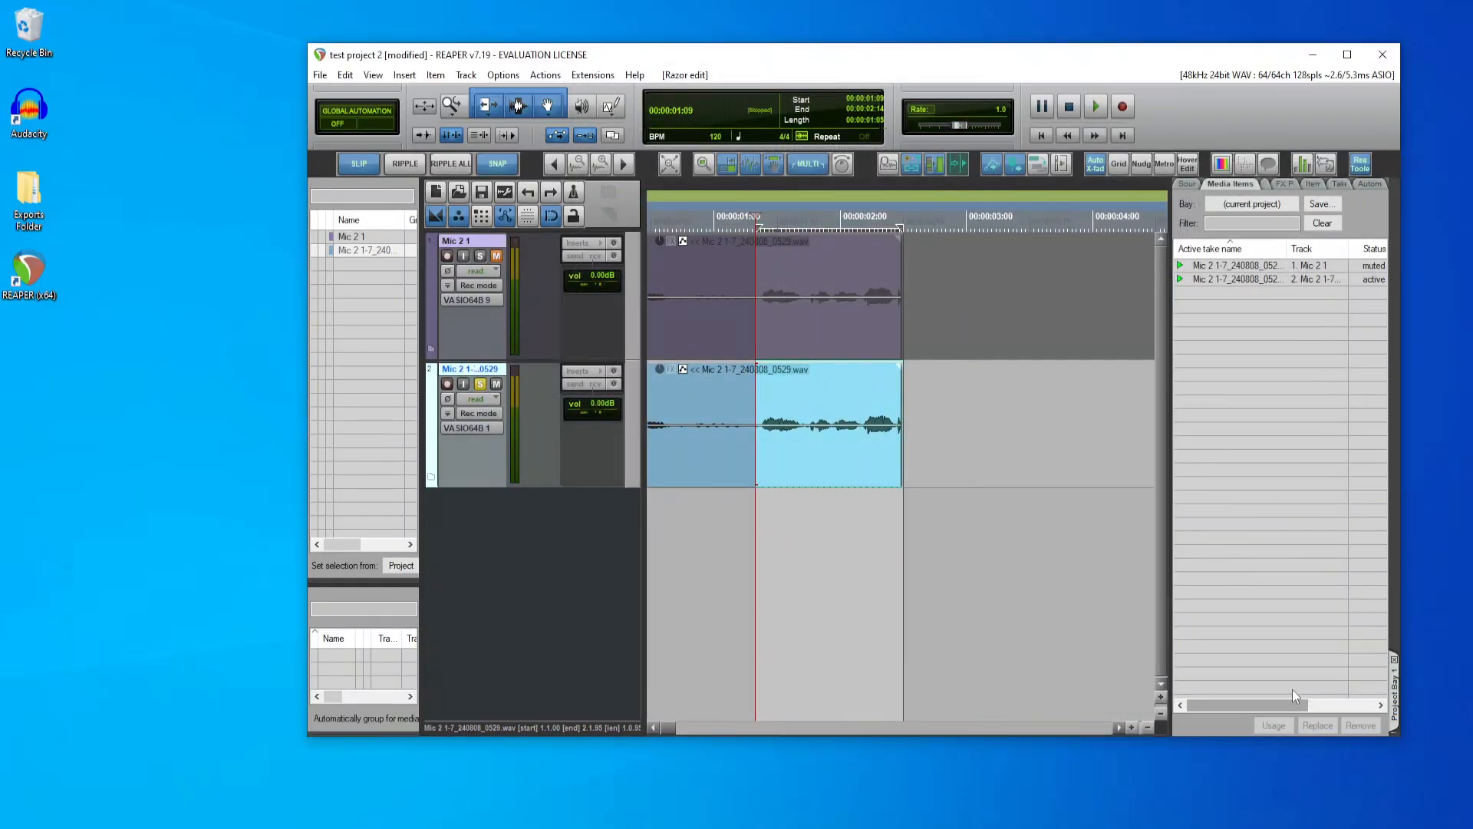
# Step: Import test2.wav from the Exported Audio folder onto a new third track and align it with the rendered section of the clip above
pyautogui.click(115, 828)
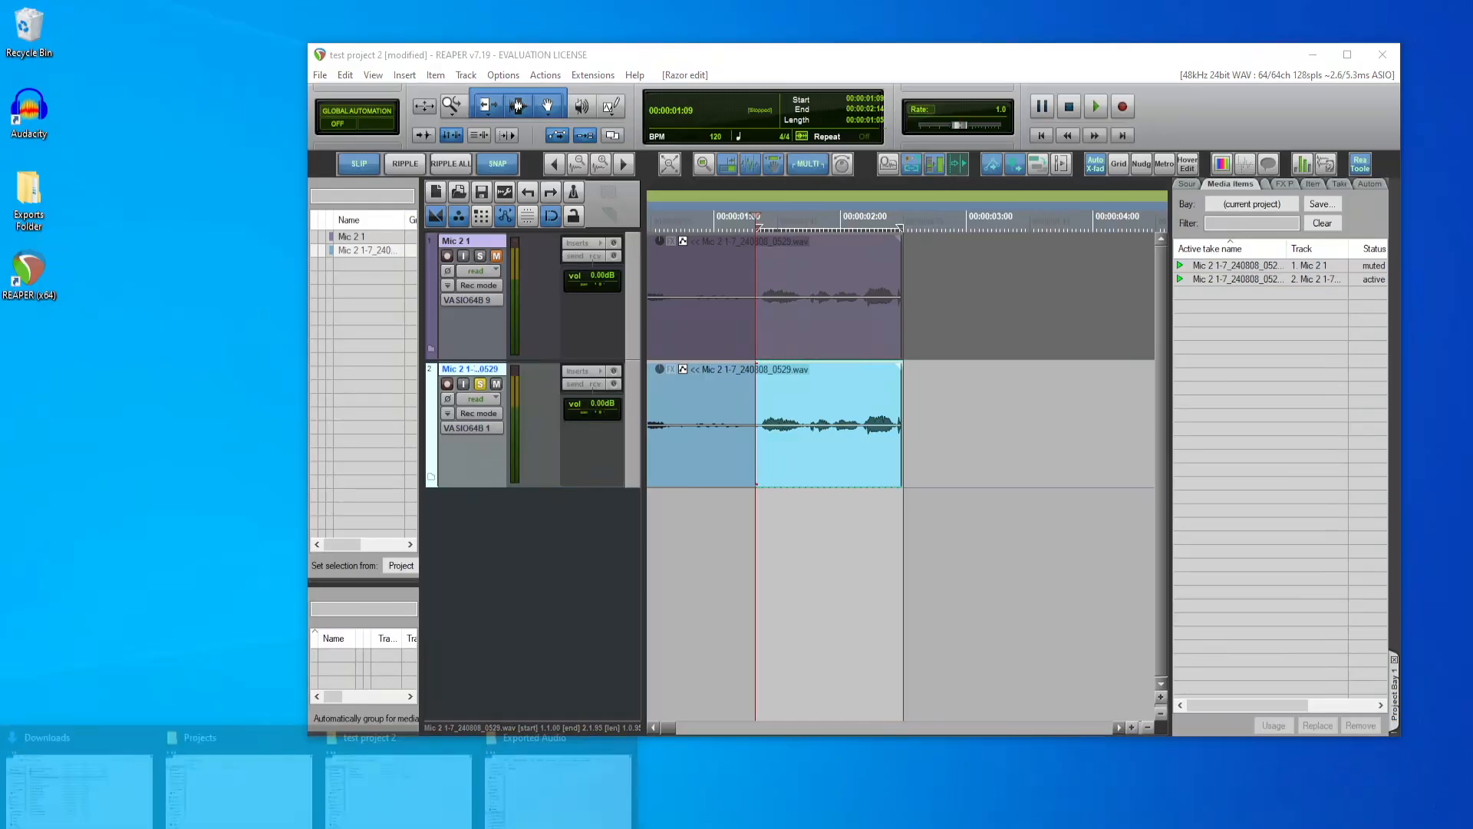
pyautogui.click(591, 736)
pyautogui.moveTo(714, 164); pyautogui.dragTo(1163, 361)
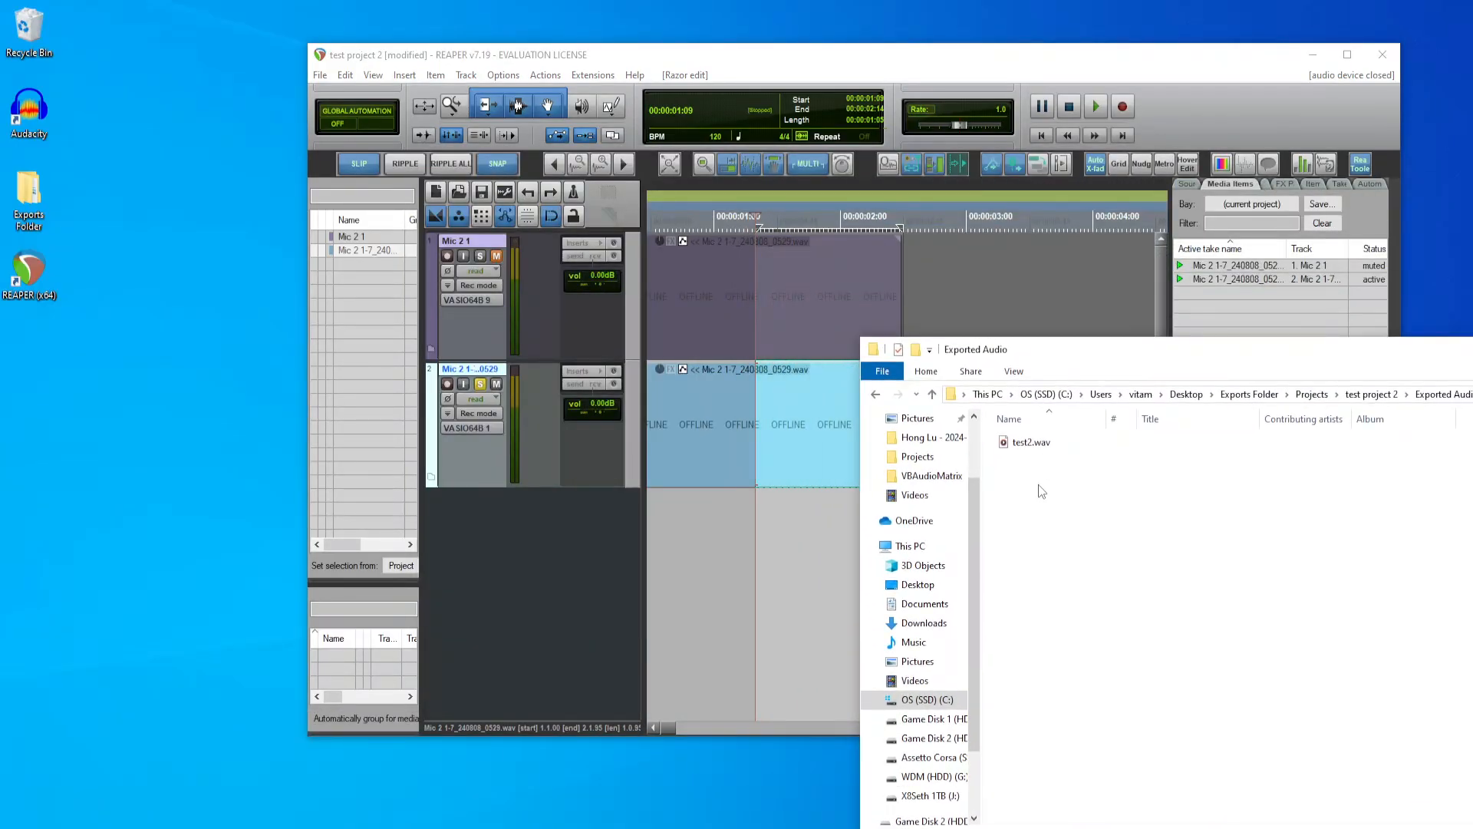
pyautogui.click(1041, 450)
pyautogui.moveTo(1045, 452); pyautogui.dragTo(706, 518)
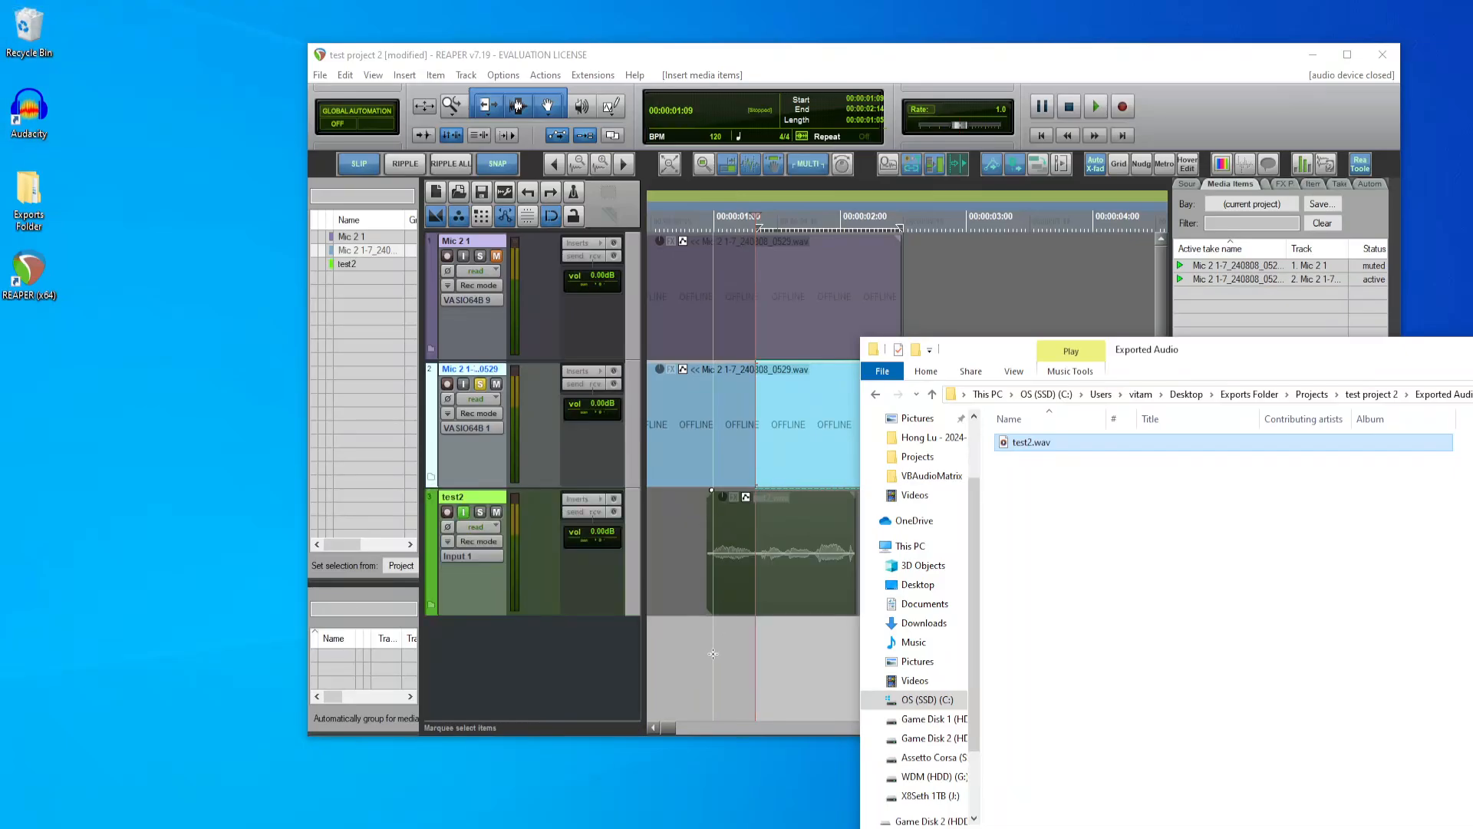
pyautogui.moveTo(775, 583); pyautogui.dragTo(828, 574)
pyautogui.click(980, 547)
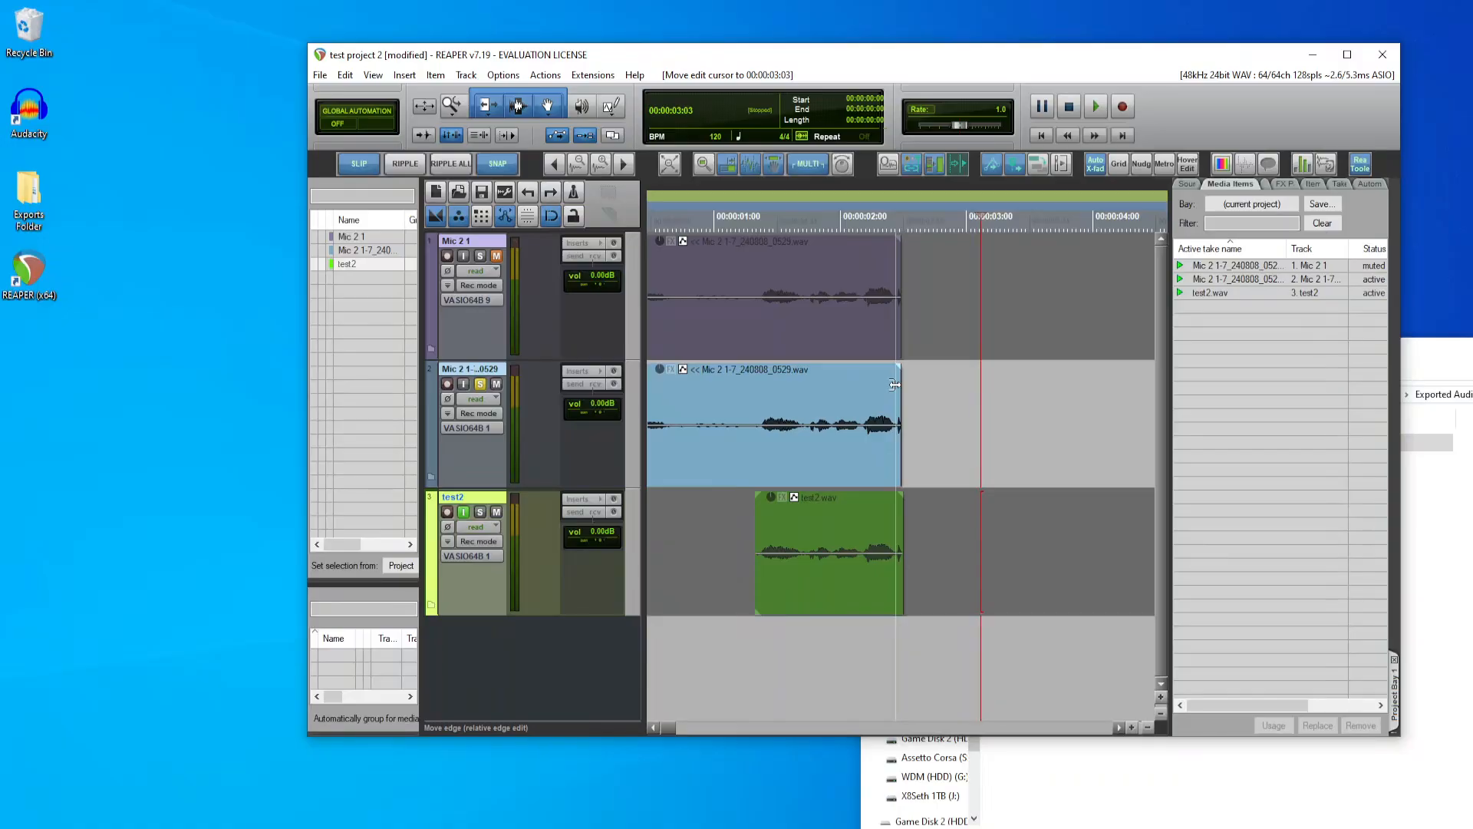
# Step: Switch the REAPER theme to ReaTools Classic V2.45
pyautogui.click(512, 78)
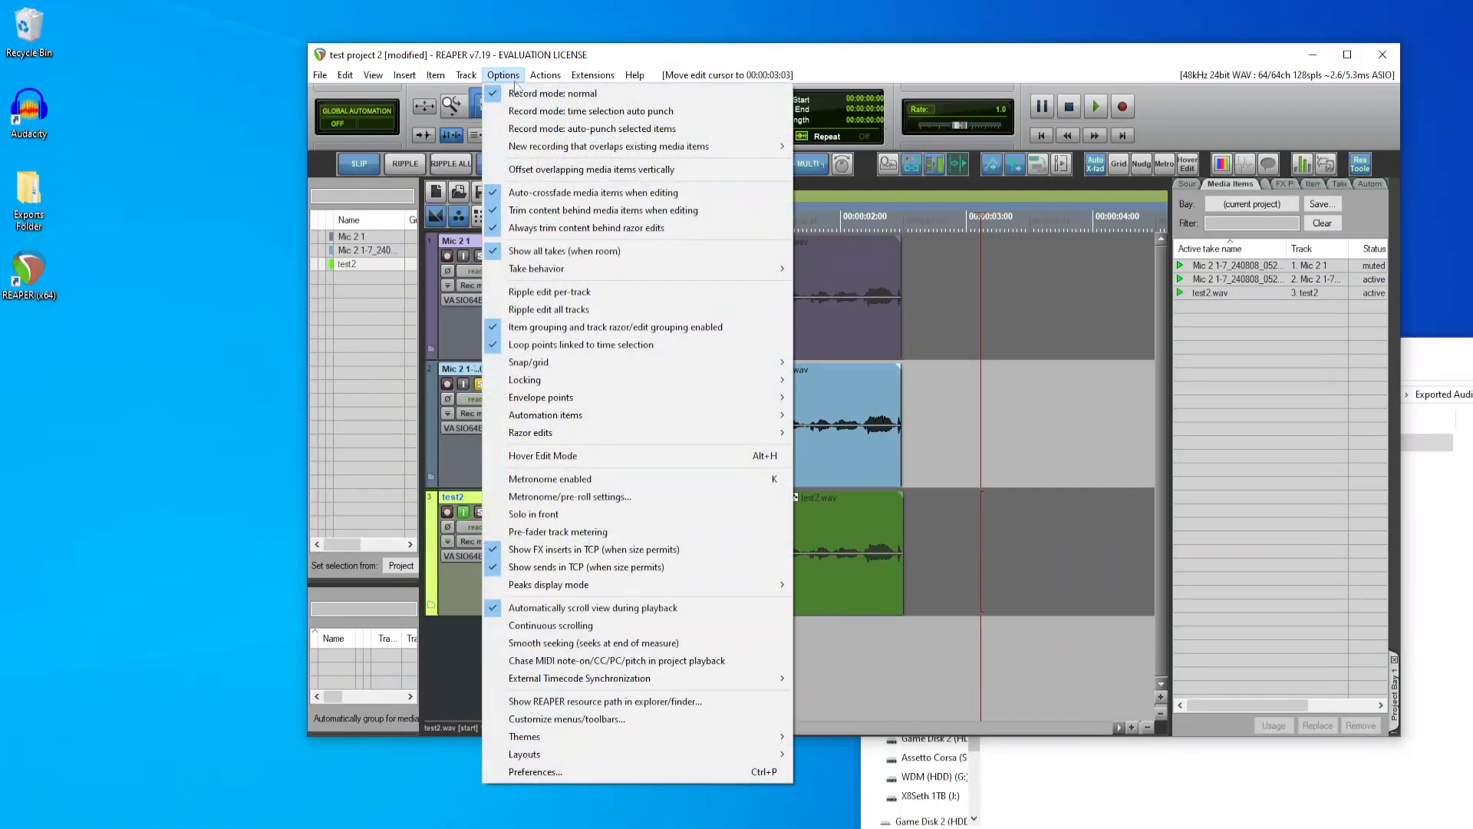
pyautogui.moveTo(737, 738)
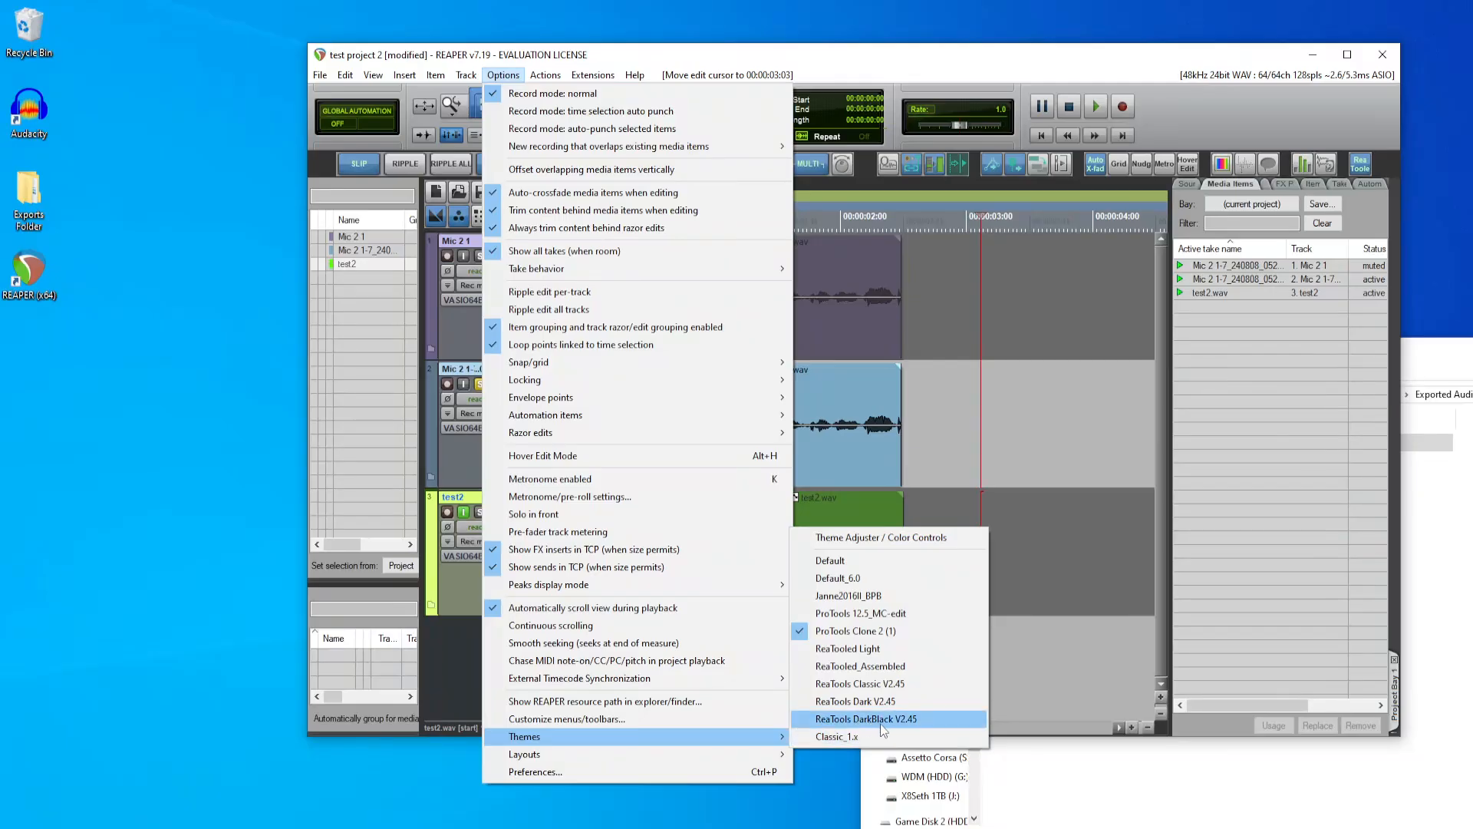
pyautogui.click(887, 685)
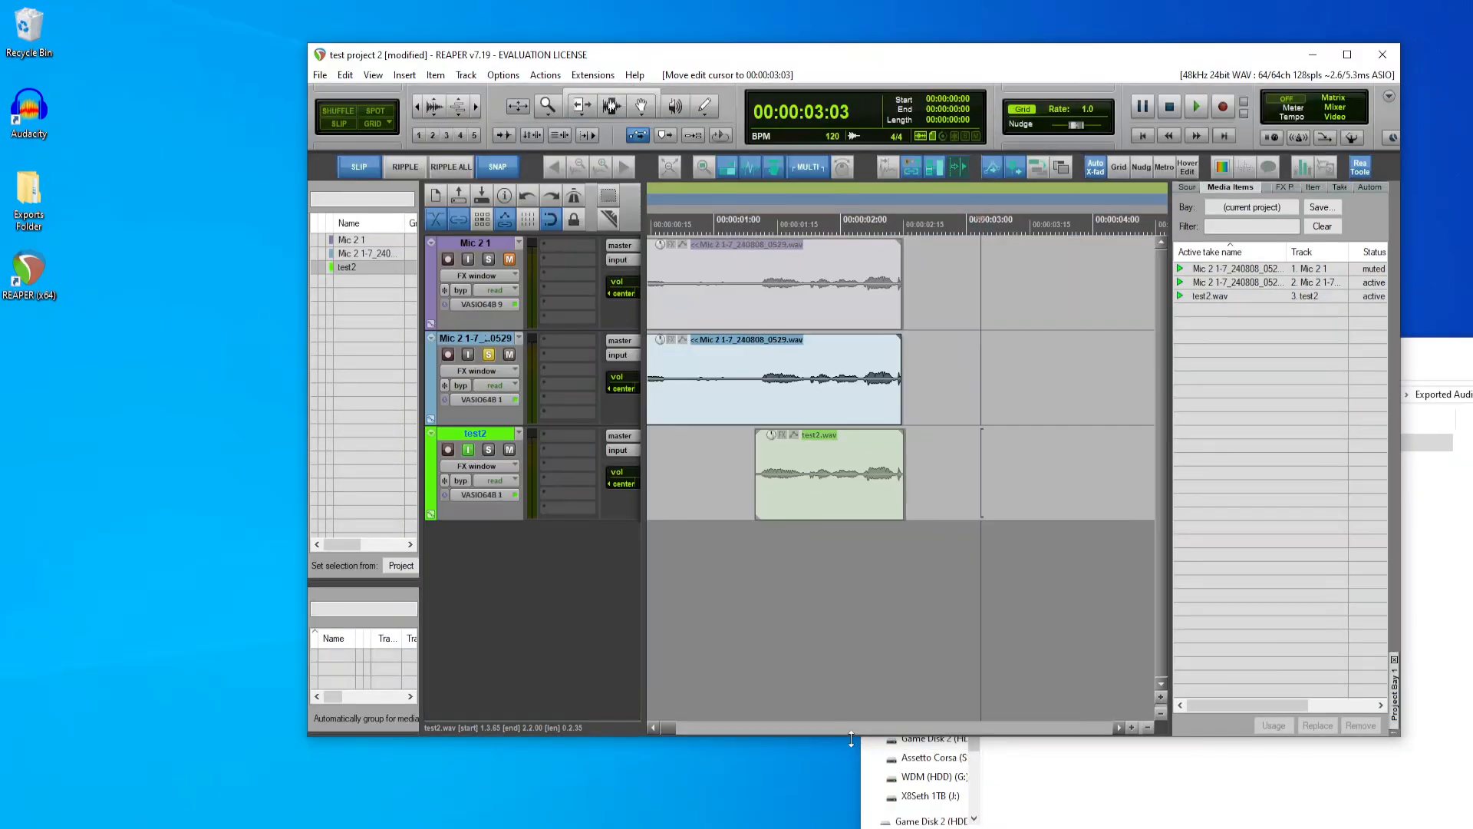